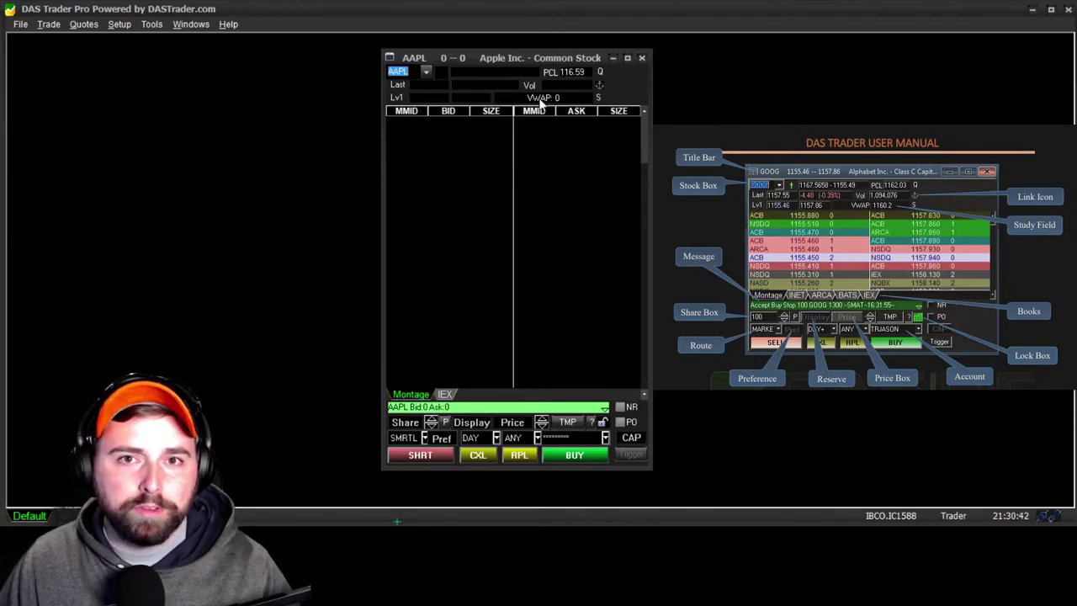
Step: Set the study field of the AAPL montage window to display LULD
{"action": "right_click", "coordinate": [540, 100]}
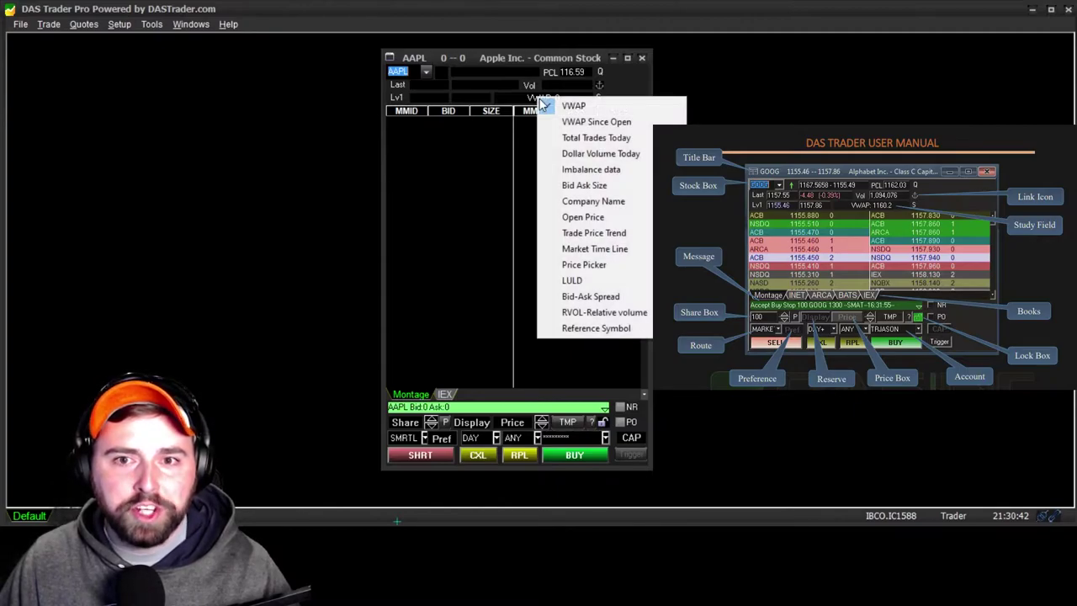
{"action": "left_click", "coordinate": [551, 105]}
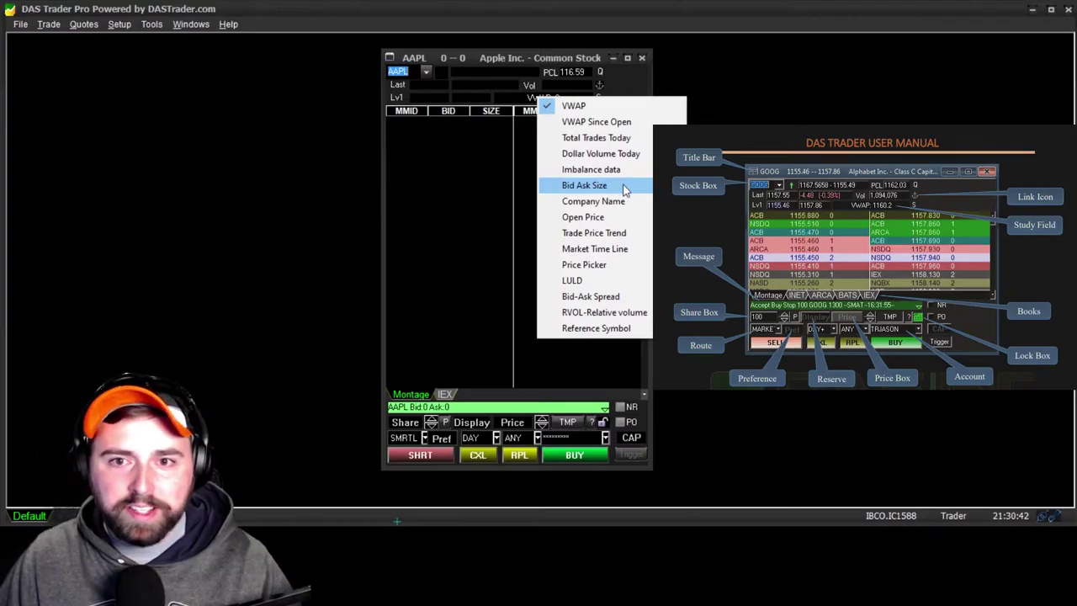
{"action": "left_click", "coordinate": [585, 281]}
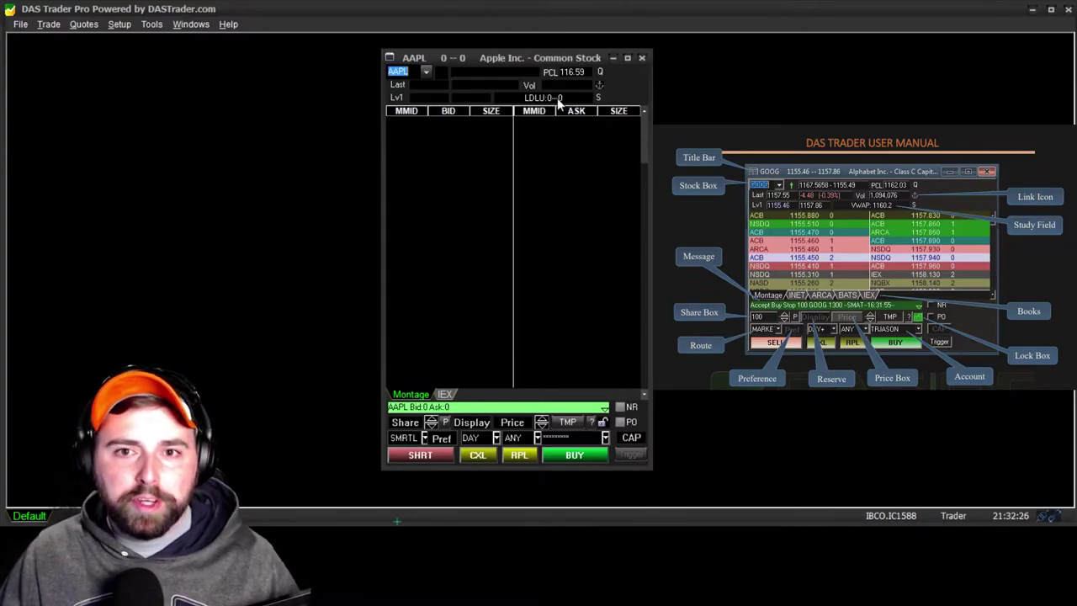
{"action": "right_click", "coordinate": [557, 98]}
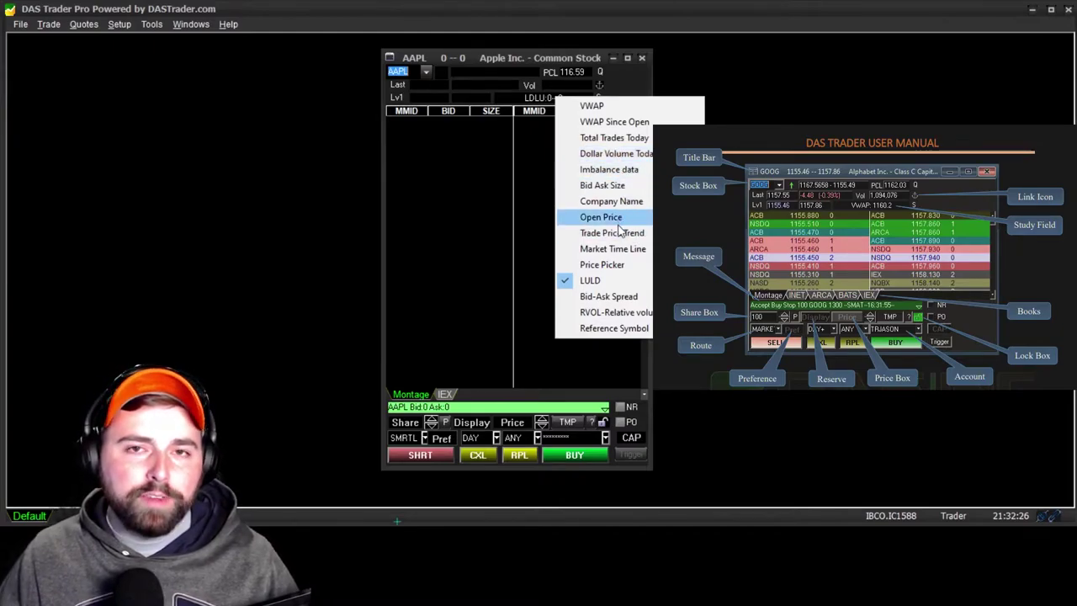
{"action": "left_click", "coordinate": [539, 55]}
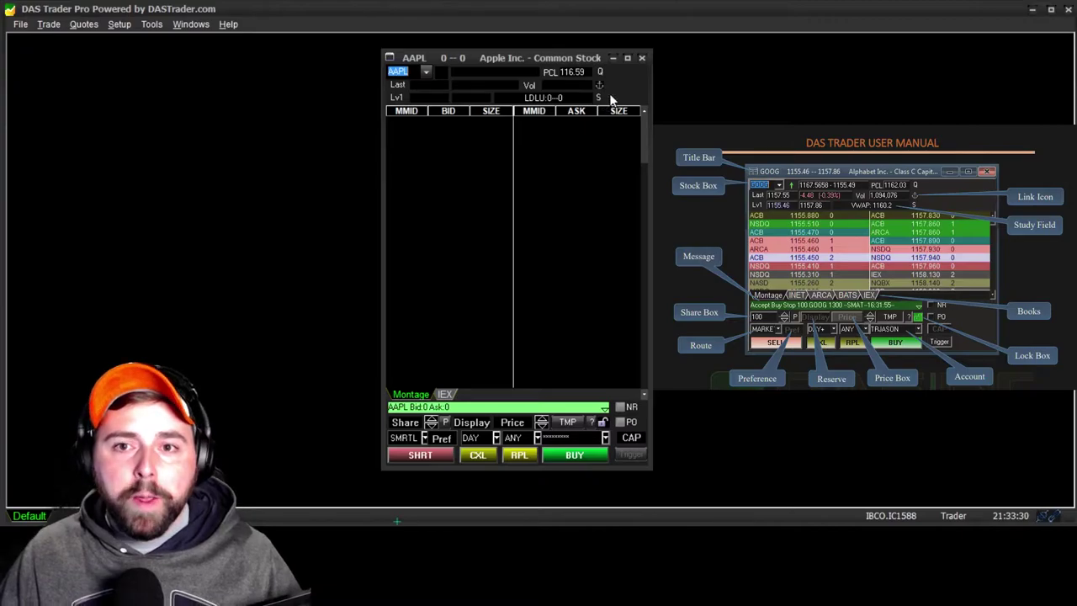
Step: Load the symbol GOOG in the montage window, and replace it with NIO
{"action": "mouse_move", "coordinate": [600, 99]}
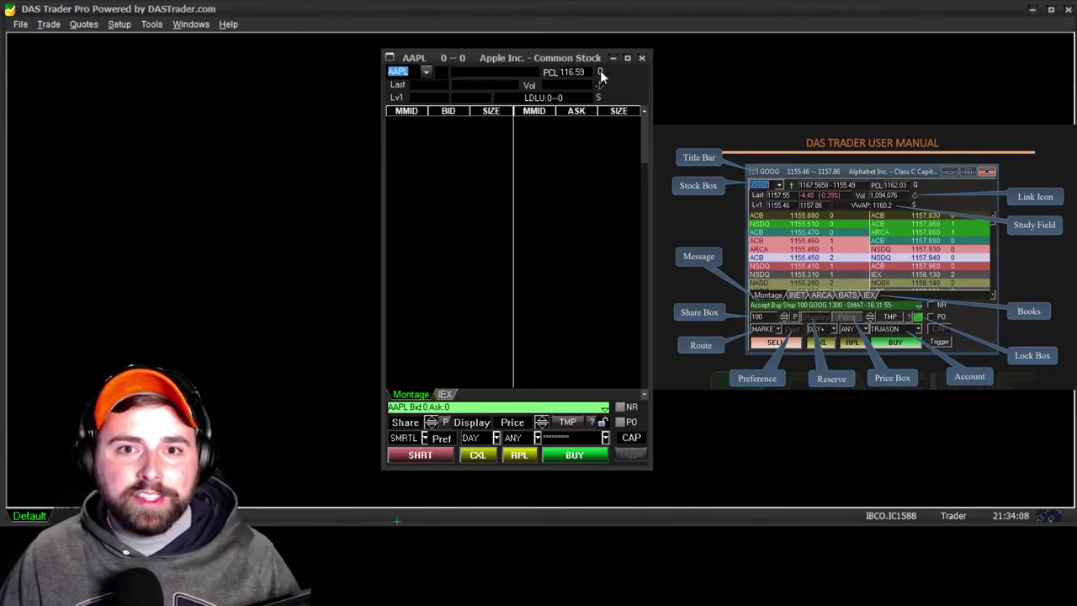
{"action": "left_click_drag", "start_coordinate": [410, 72], "coordinate": [399, 72]}
{"action": "type", "text": "GOOG"}
{"action": "key", "text": "Return"}
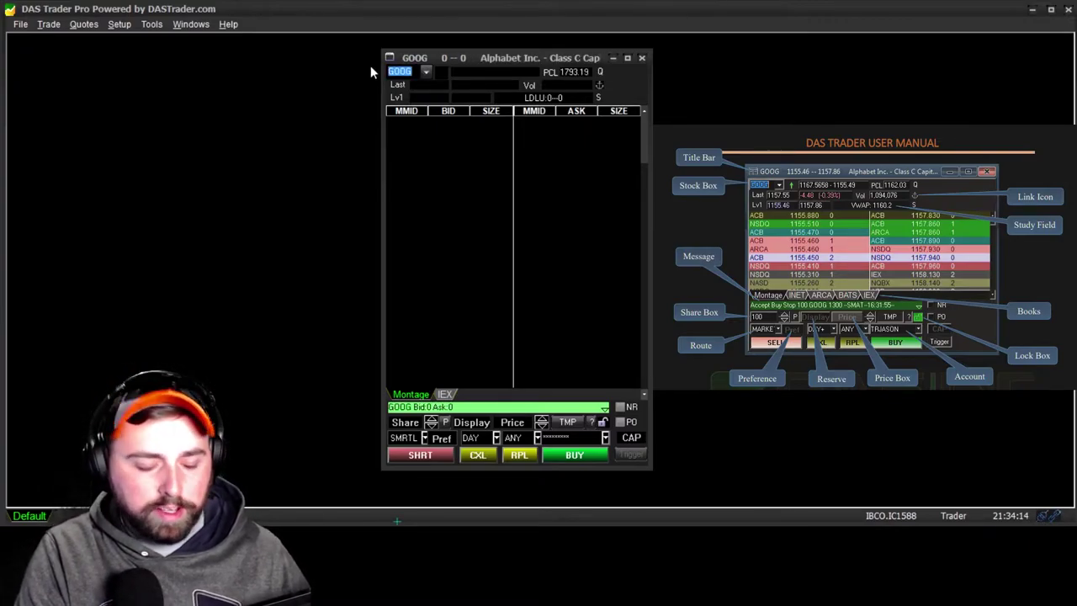
{"action": "type", "text": "NIO"}
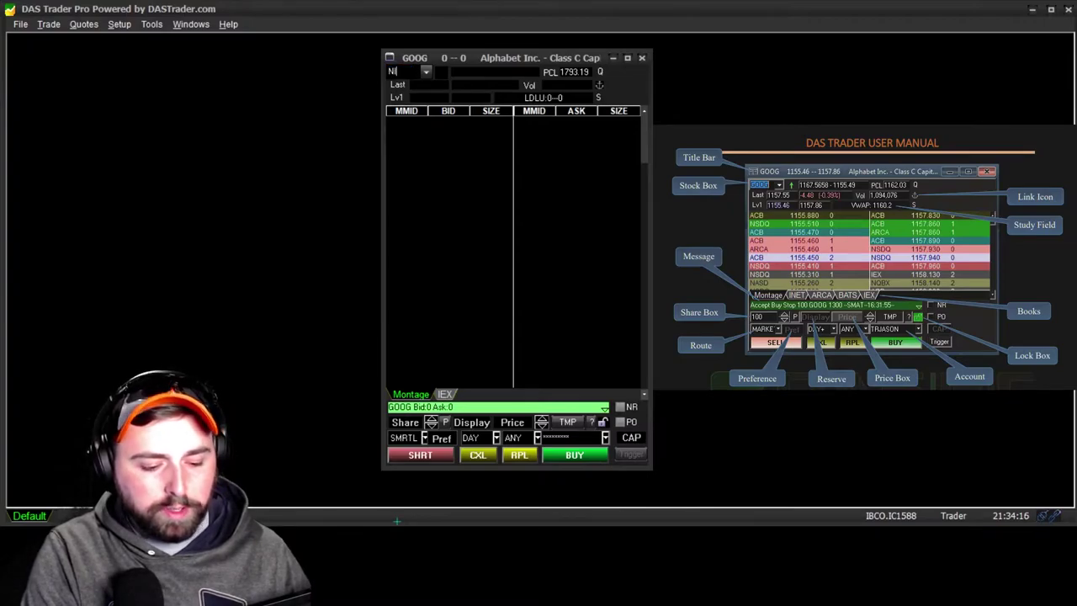
{"action": "key", "text": "Return"}
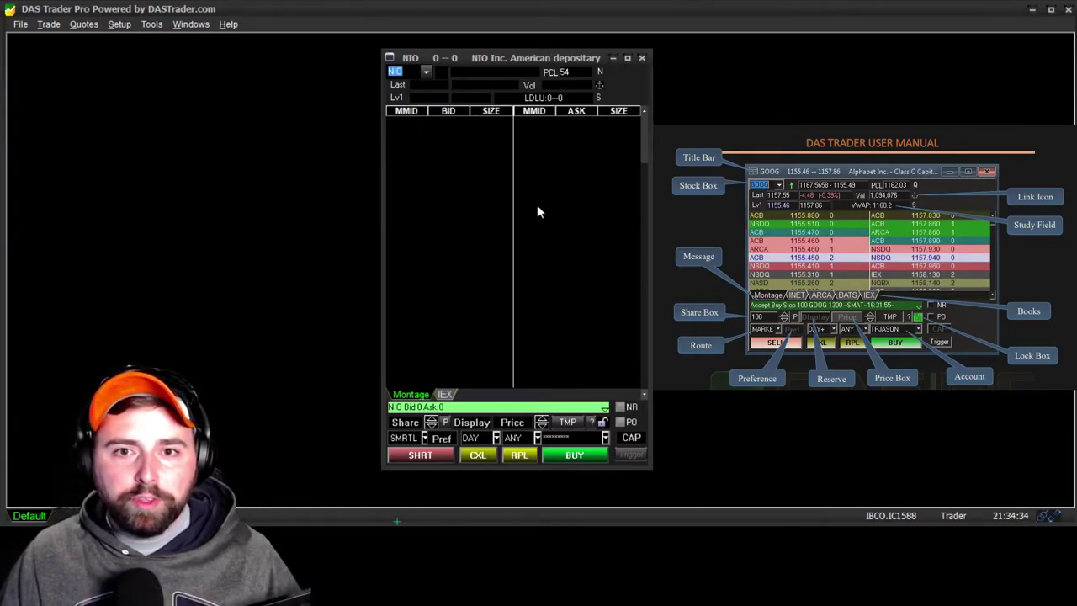
{"action": "right_click", "coordinate": [452, 167]}
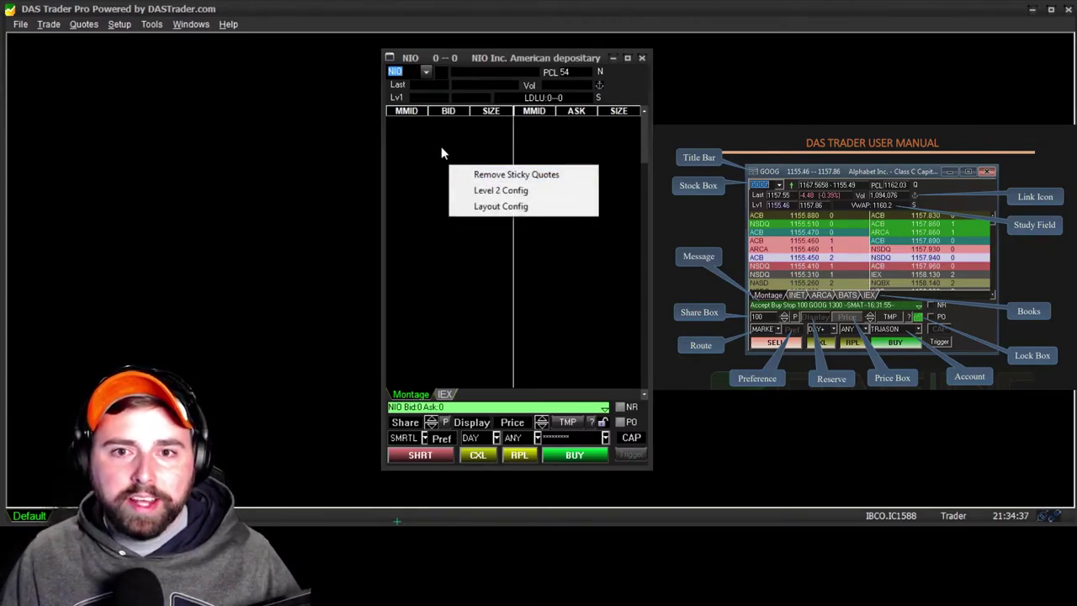
{"action": "left_click", "coordinate": [415, 138]}
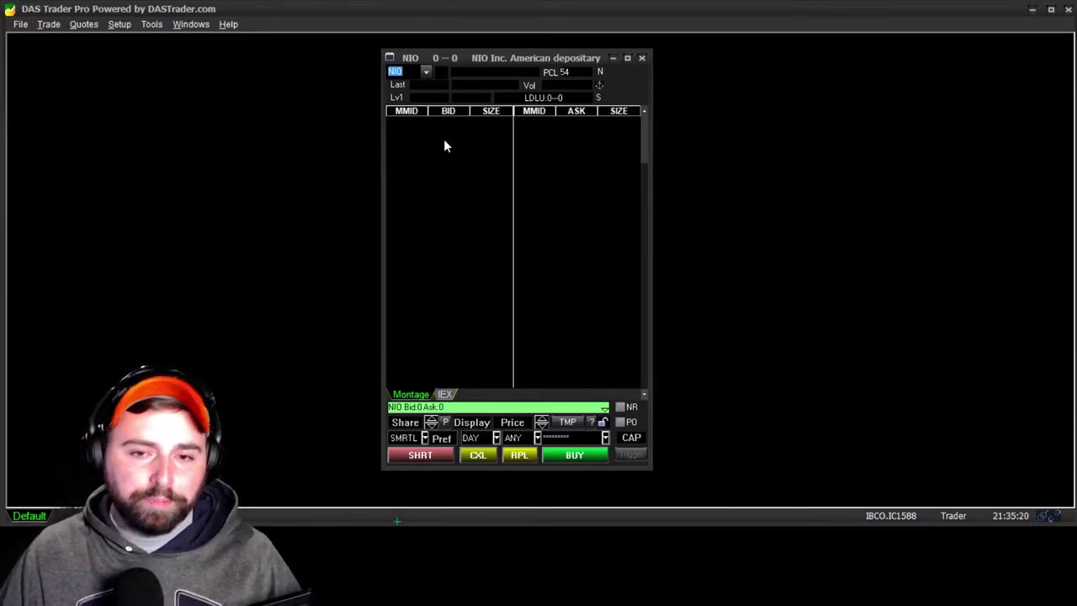
{"action": "right_click", "coordinate": [461, 173]}
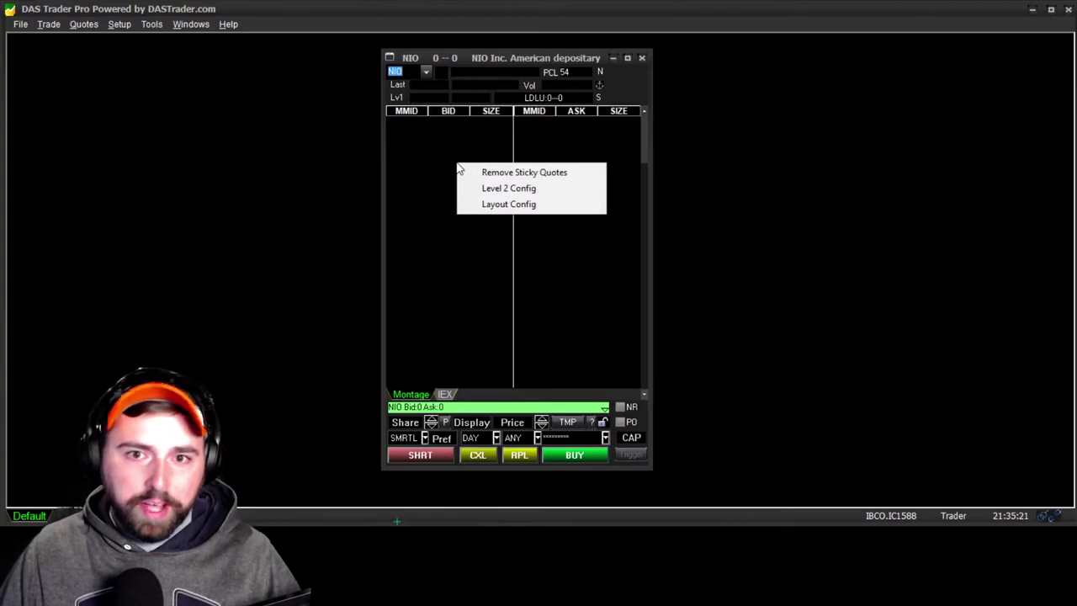
{"action": "left_click", "coordinate": [509, 187]}
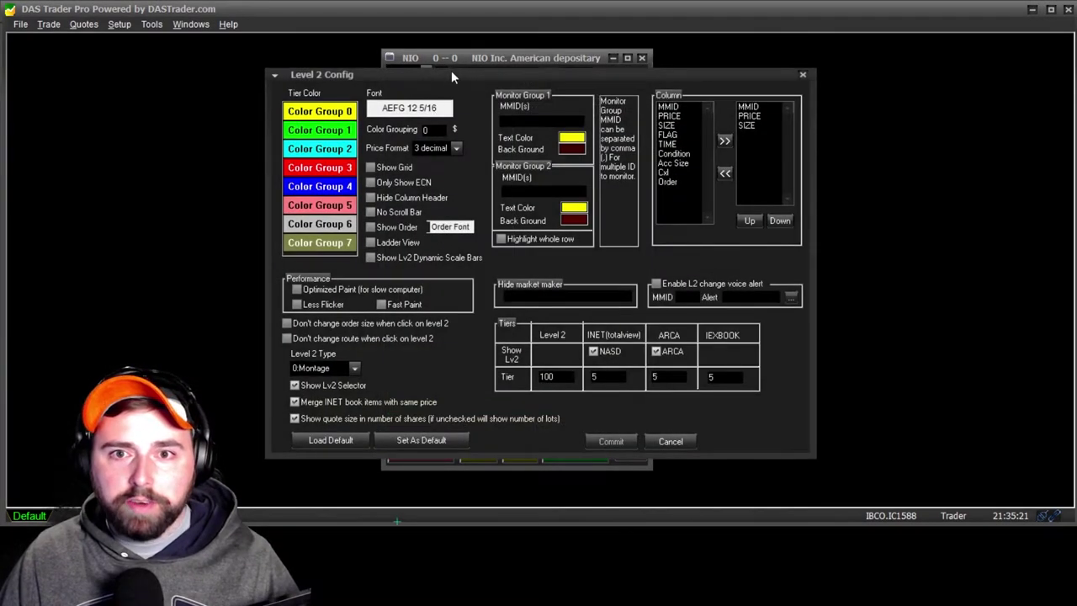
{"action": "left_click", "coordinate": [683, 444]}
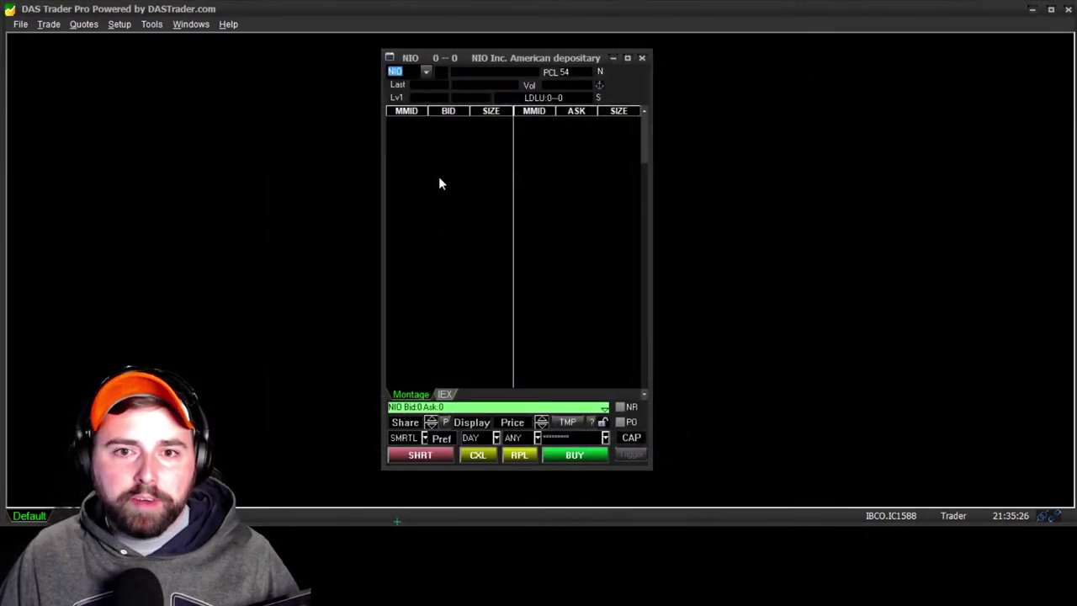
Step: Turn on Show Grid in the montage's Level 2 configuration, keeping the Level 2 type as 0:Montage, and commit the change
{"action": "right_click", "coordinate": [438, 176]}
{"action": "left_click", "coordinate": [486, 201]}
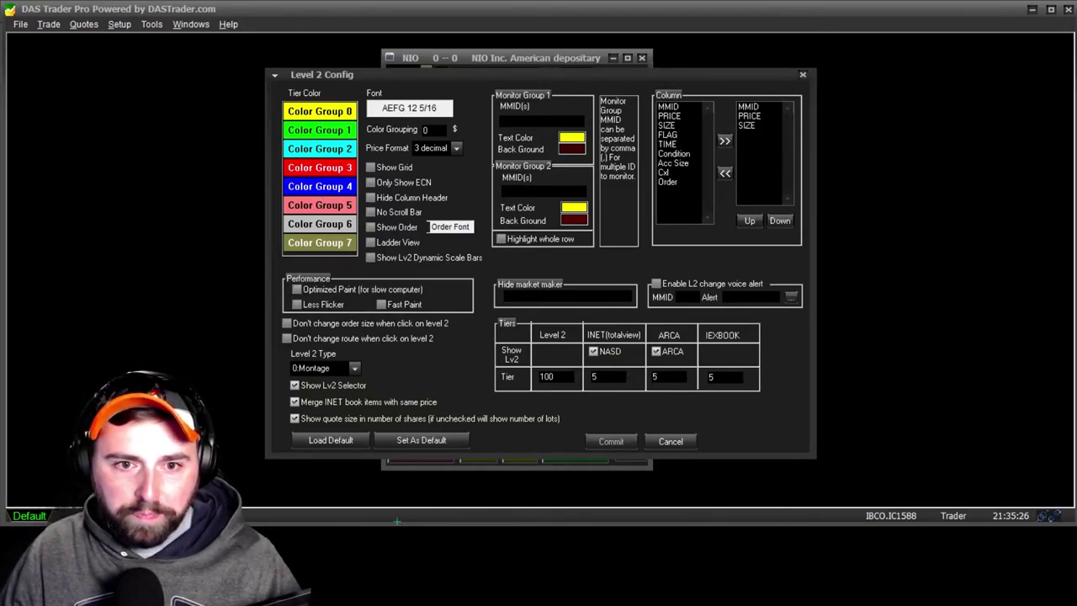
{"action": "left_click", "coordinate": [352, 370]}
{"action": "left_click", "coordinate": [355, 370]}
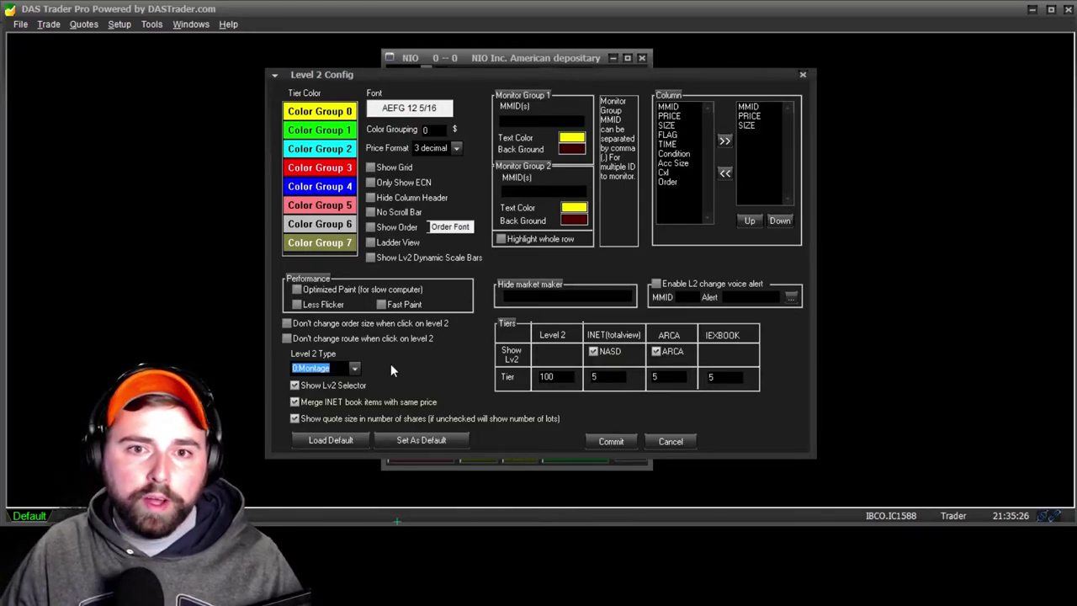
{"action": "left_click", "coordinate": [370, 166]}
{"action": "left_click", "coordinate": [609, 442]}
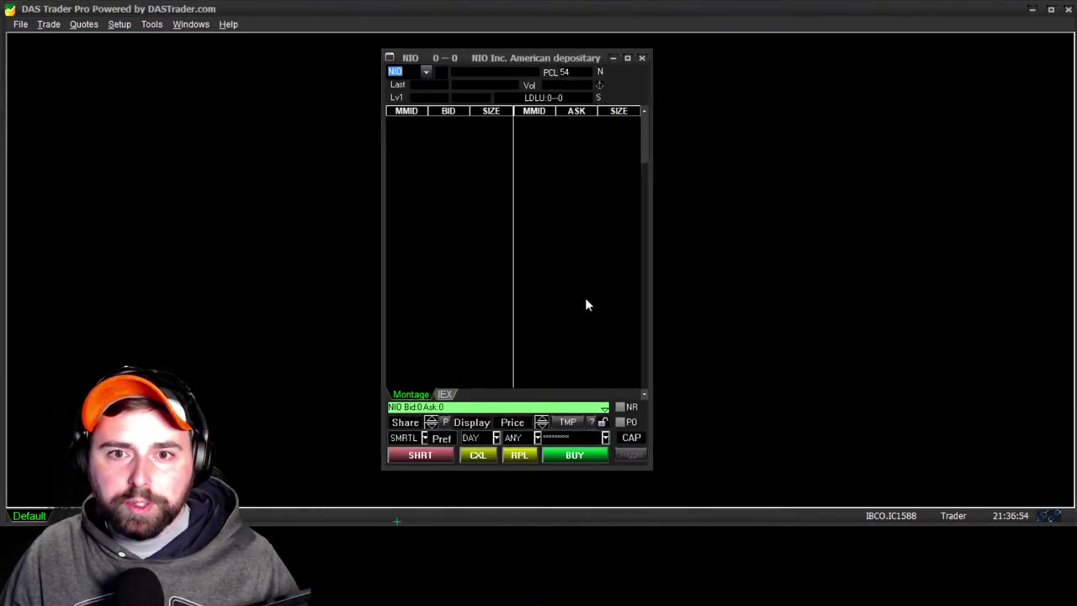
{"action": "right_click", "coordinate": [493, 164]}
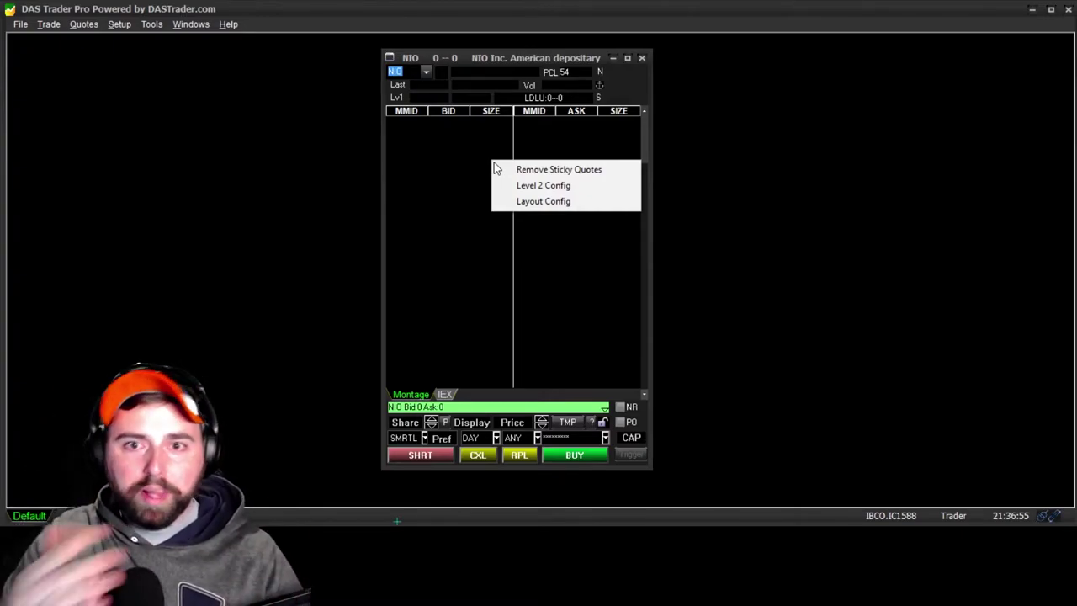
{"action": "left_click", "coordinate": [533, 185]}
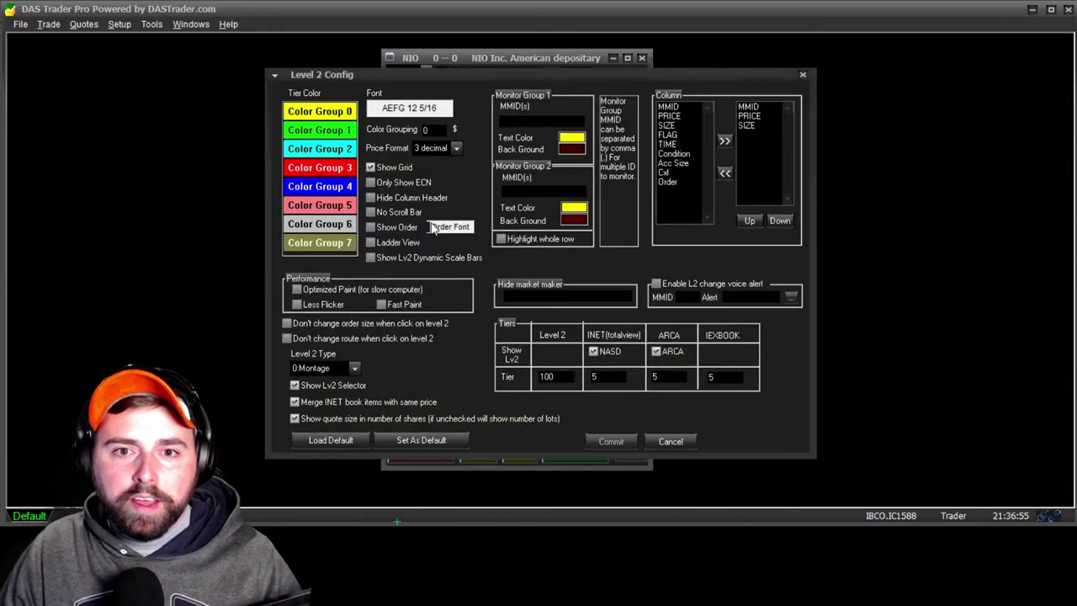
{"action": "left_click", "coordinate": [388, 167]}
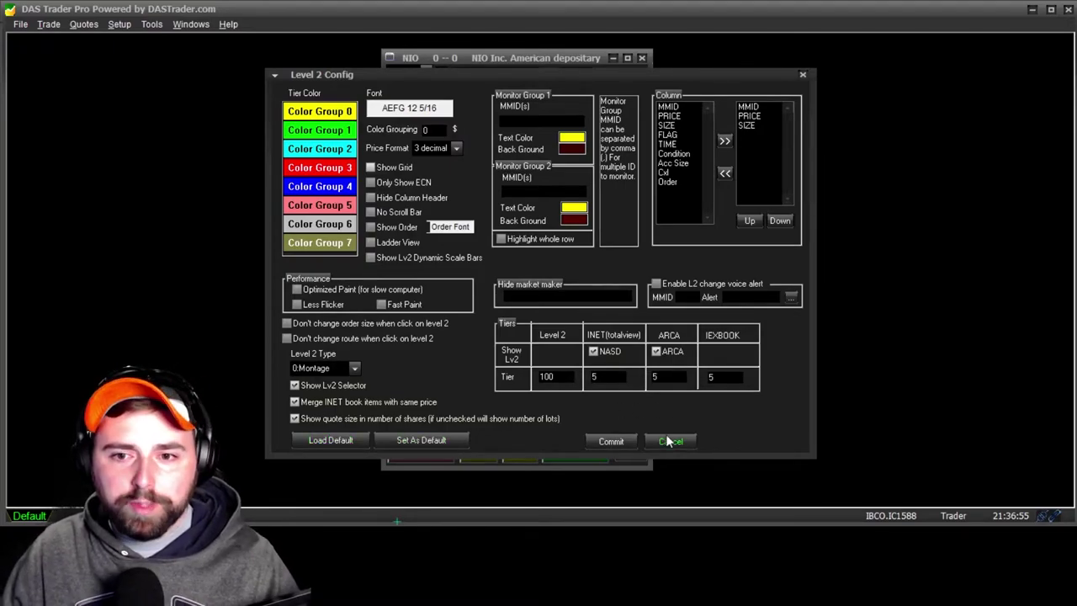
{"action": "left_click", "coordinate": [667, 437]}
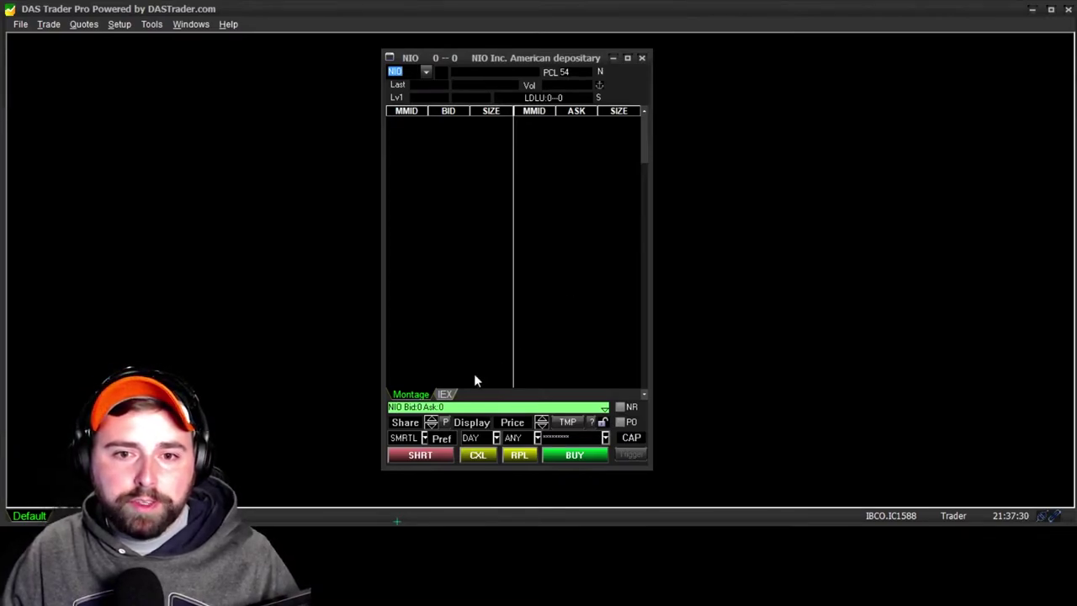
Step: Switch the quote book between IEX and Montage to compare them, ending on Montage
{"action": "left_click", "coordinate": [444, 394]}
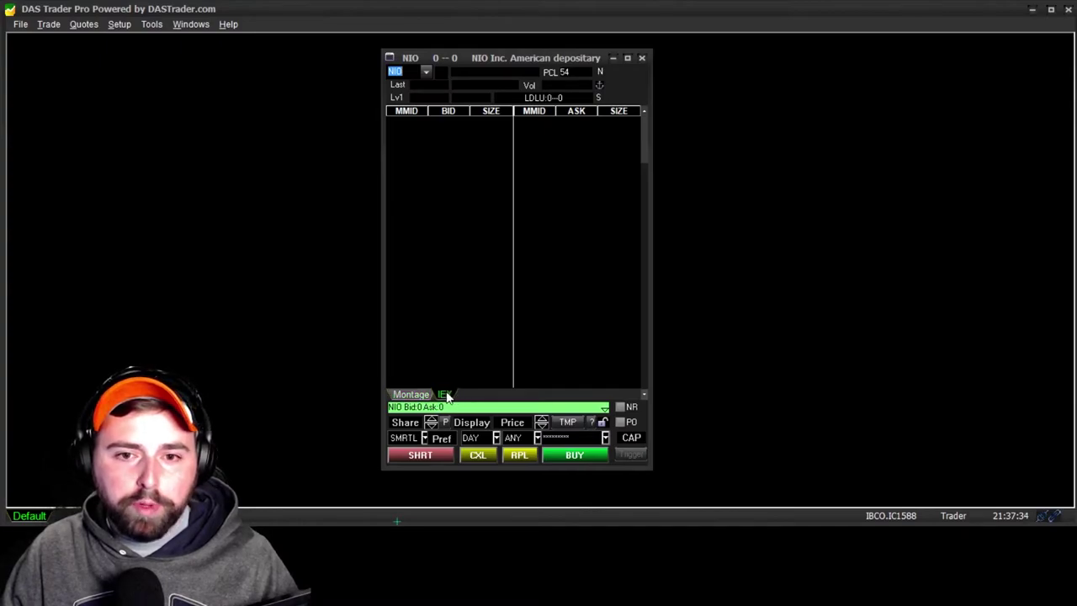
{"action": "left_click", "coordinate": [423, 396]}
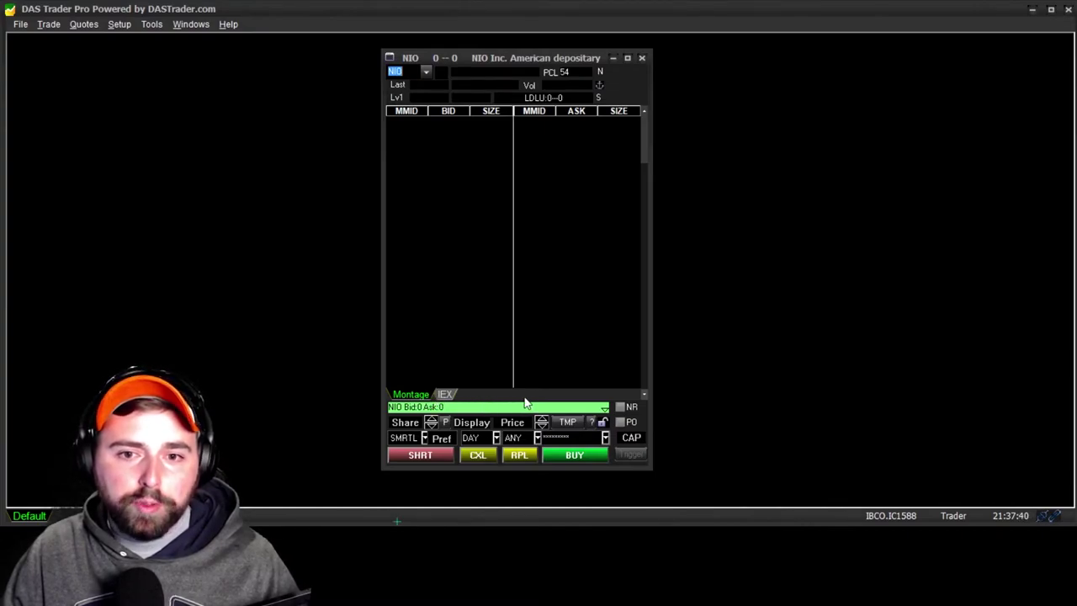
{"action": "left_click", "coordinate": [448, 396]}
{"action": "left_click", "coordinate": [423, 395]}
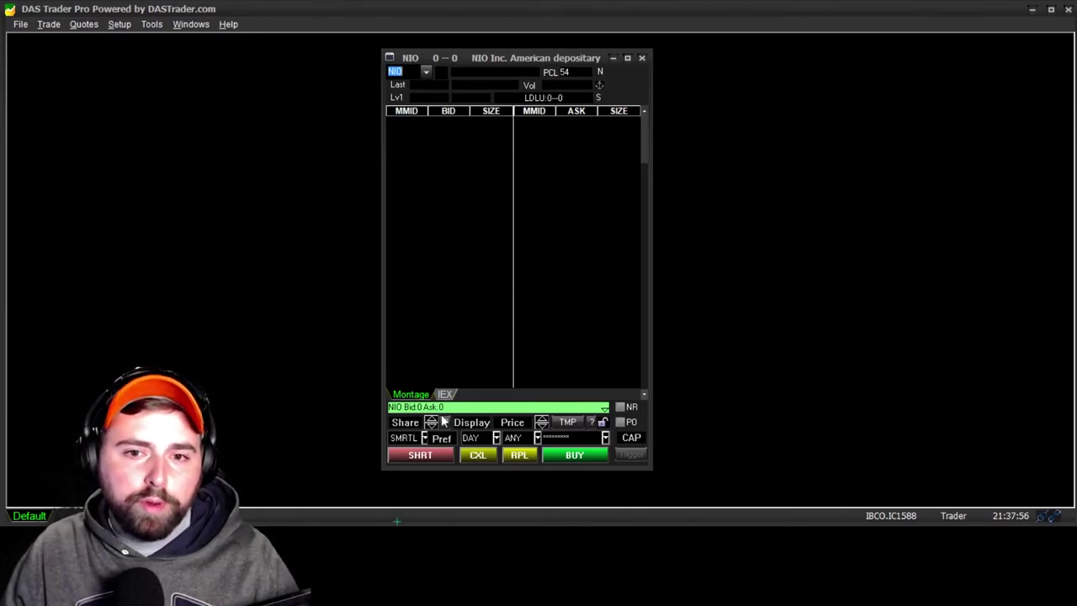
{"action": "left_click", "coordinate": [452, 394]}
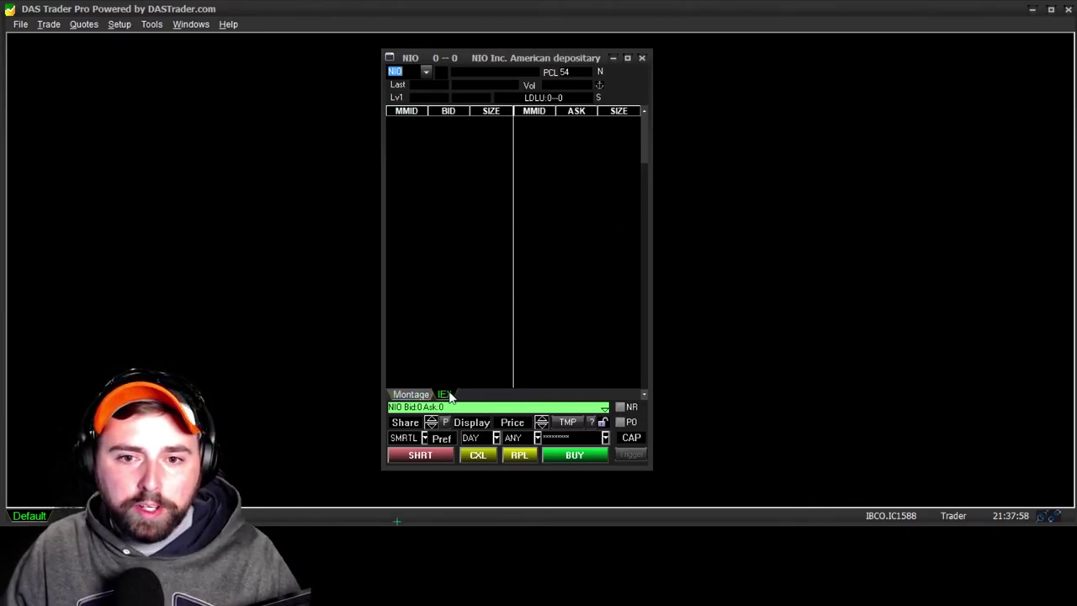
{"action": "left_click", "coordinate": [405, 394]}
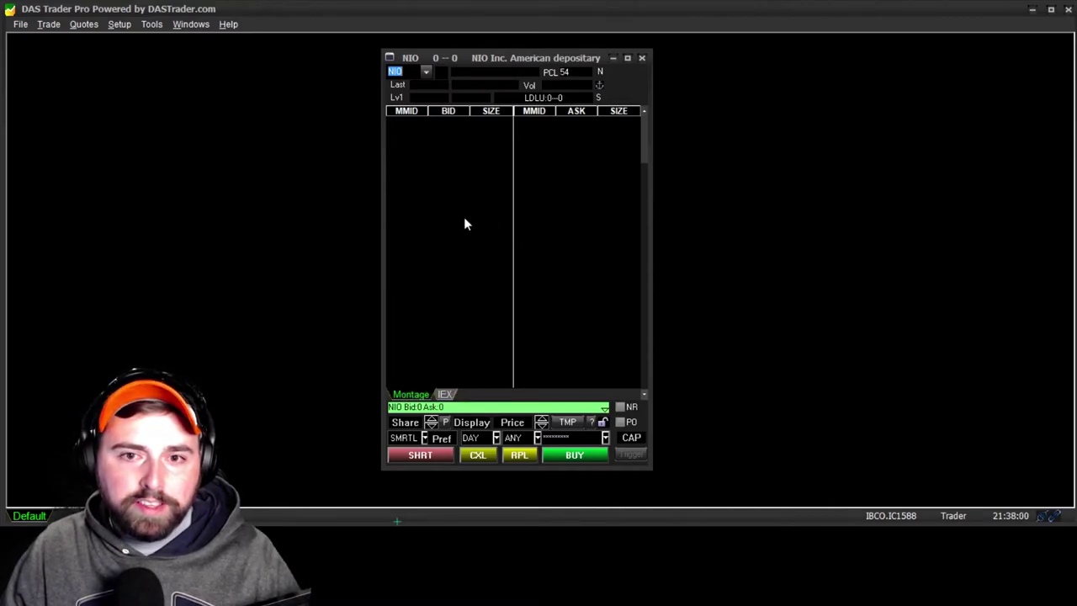
Step: Review the montage's Level 2 configuration options and close them without changes
{"action": "right_click", "coordinate": [464, 217]}
{"action": "left_click", "coordinate": [495, 242]}
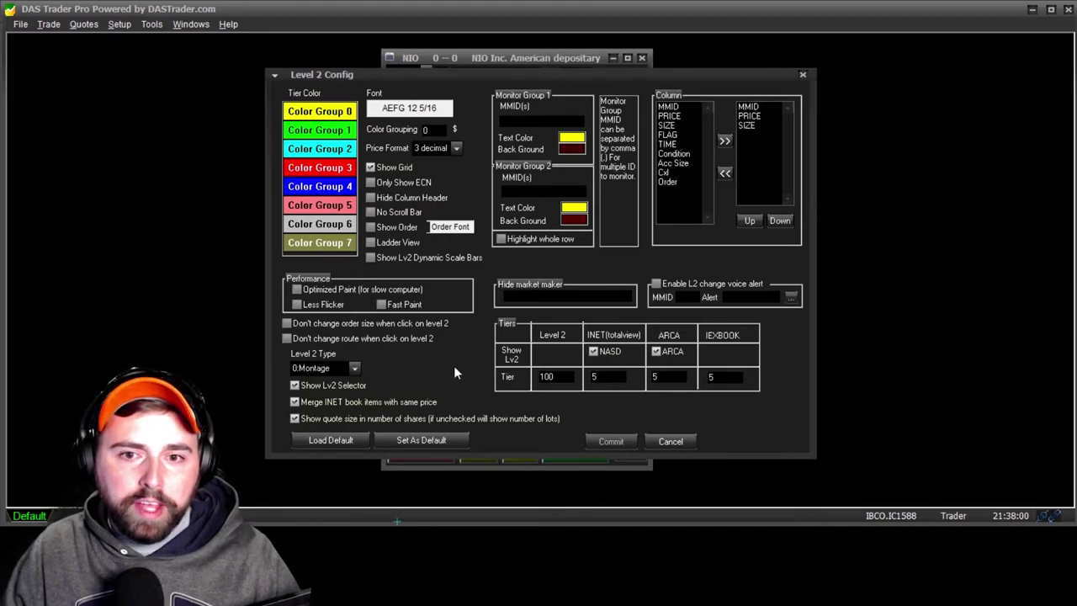
{"action": "left_click", "coordinate": [669, 440]}
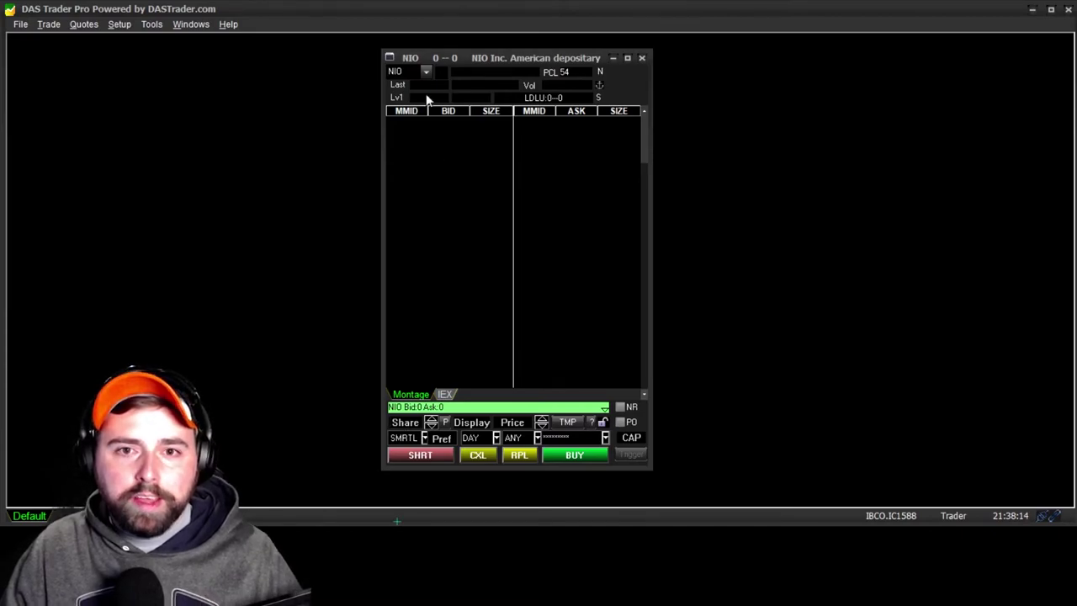
Step: Enter 100 as the order's share size, raise it in increments to 400, and lower it back to 100
{"action": "left_click", "coordinate": [404, 422]}
{"action": "type", "text": "100"}
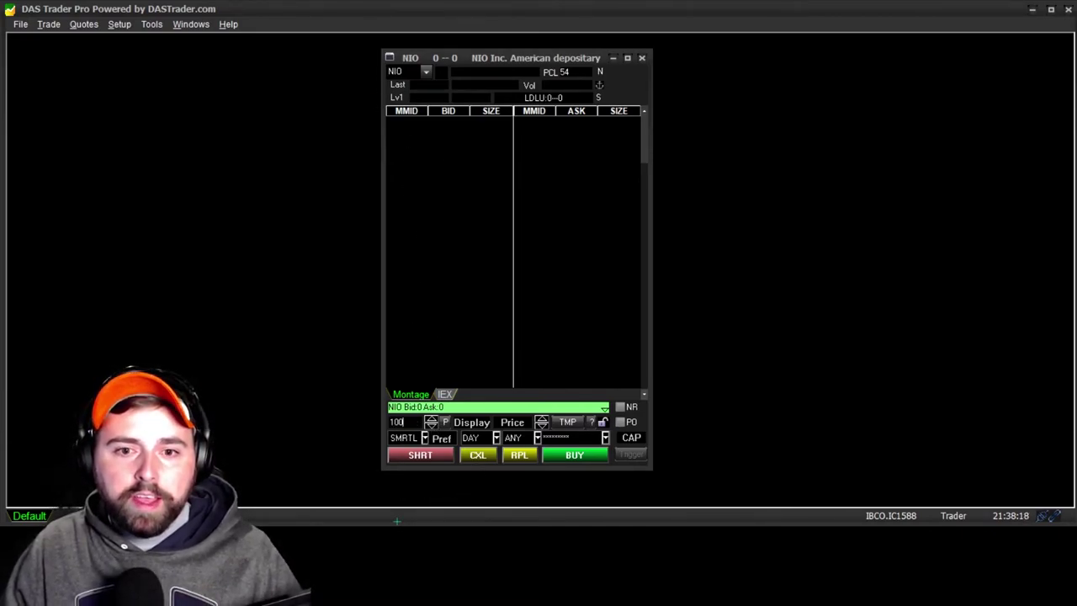
{"action": "key", "text": "Up"}
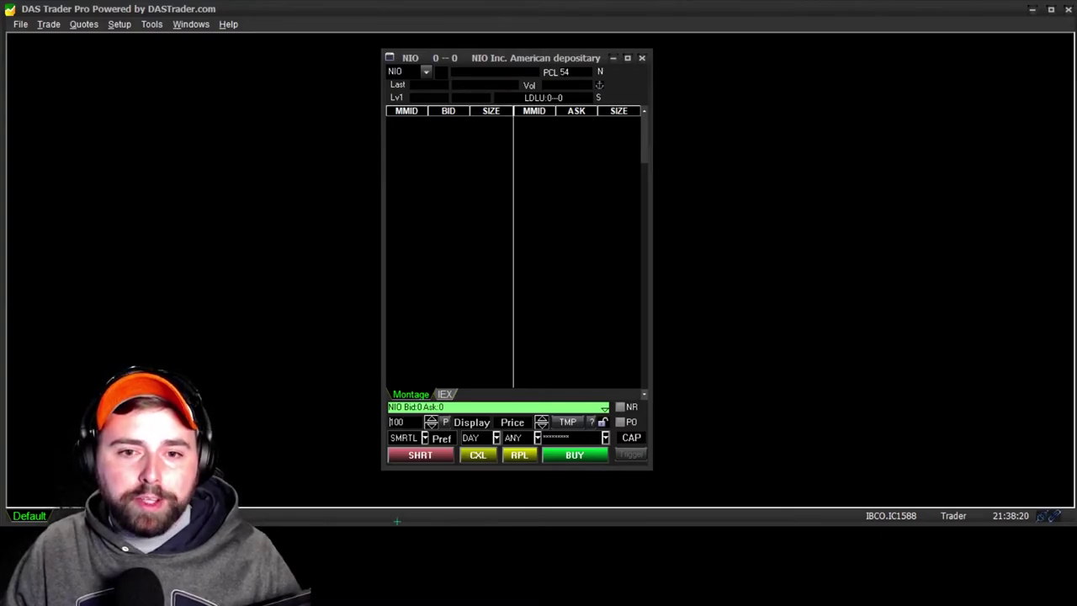
{"action": "key", "text": "Up"}
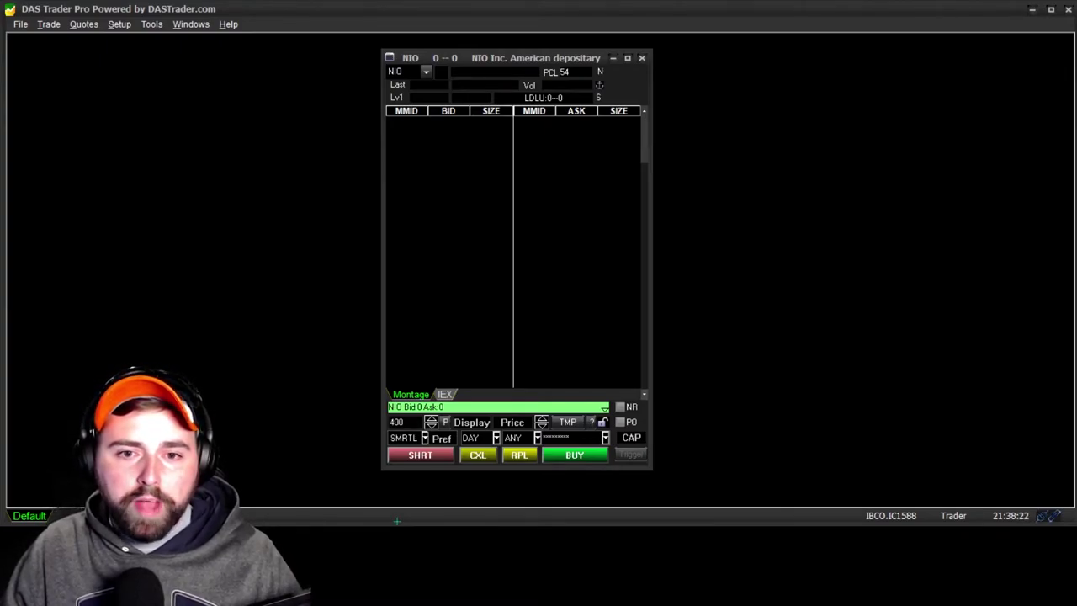
{"action": "key", "text": "Down"}
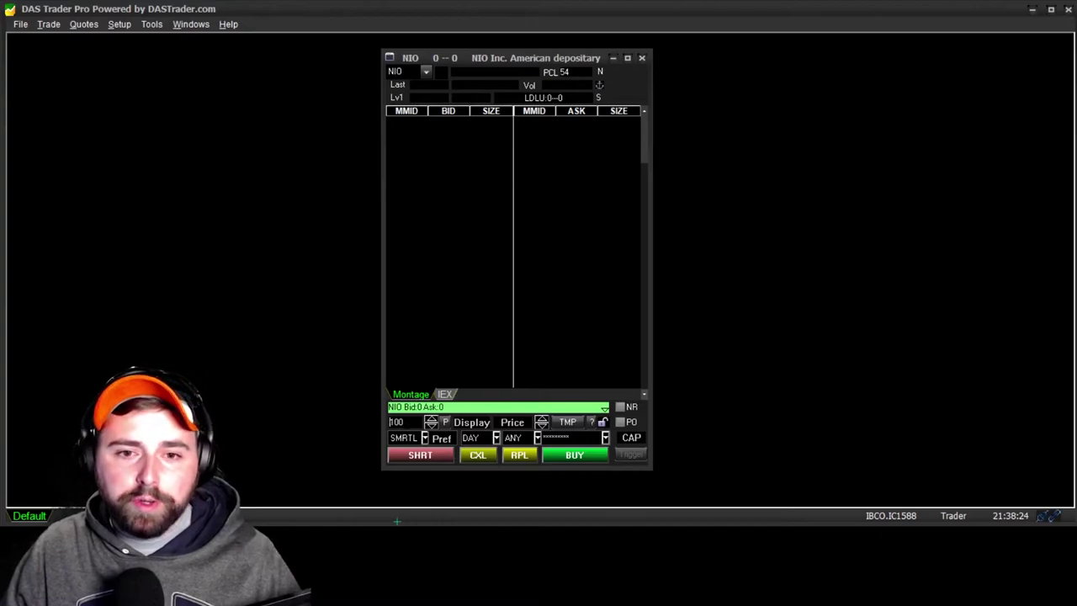
{"action": "key", "text": "Up"}
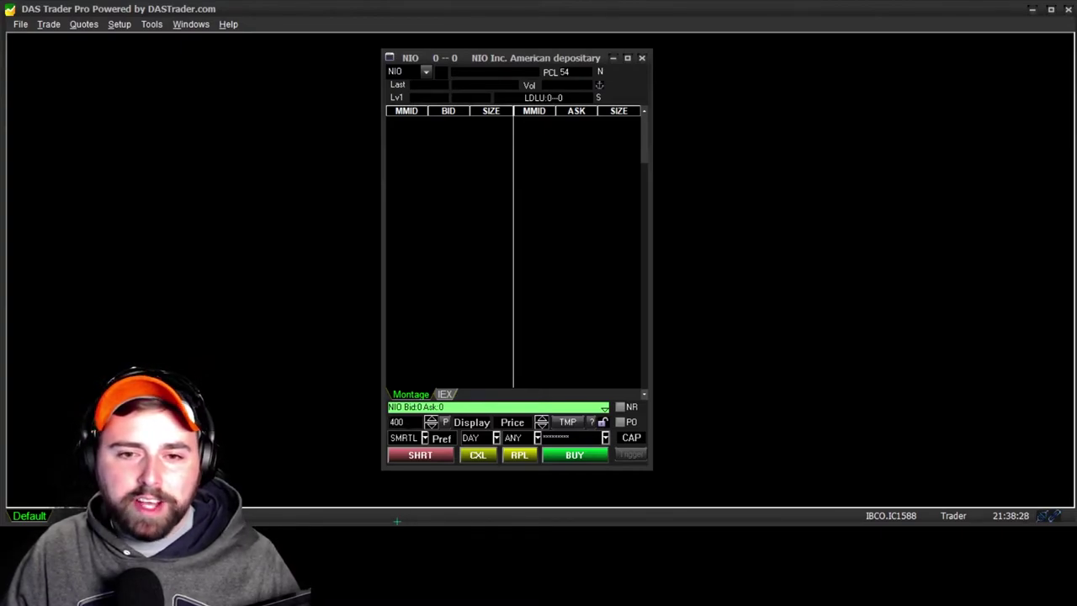
{"action": "key", "text": "Up"}
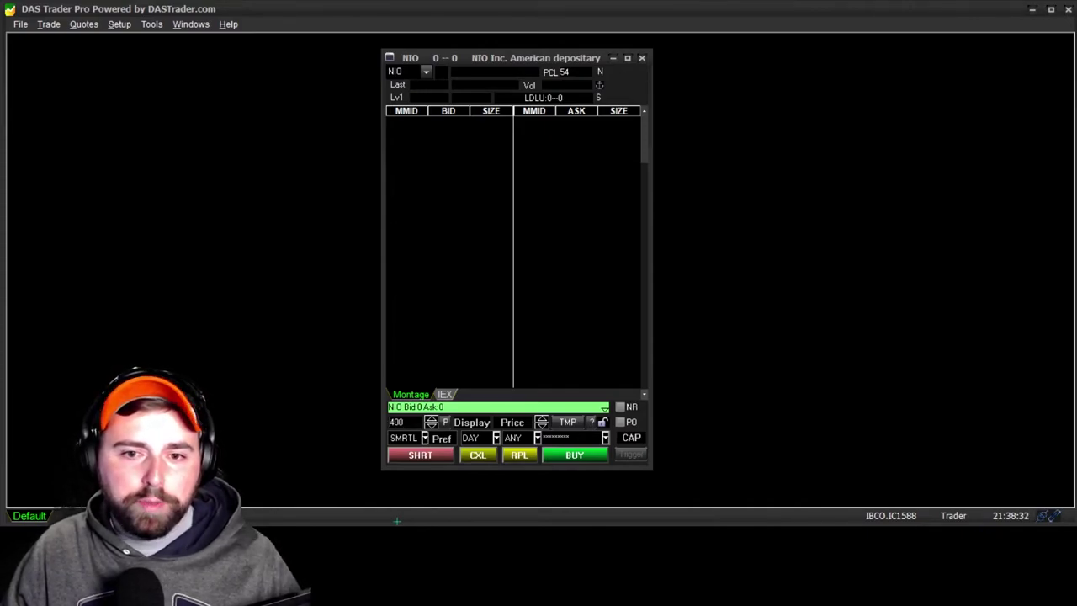
{"action": "key", "text": "Down"}
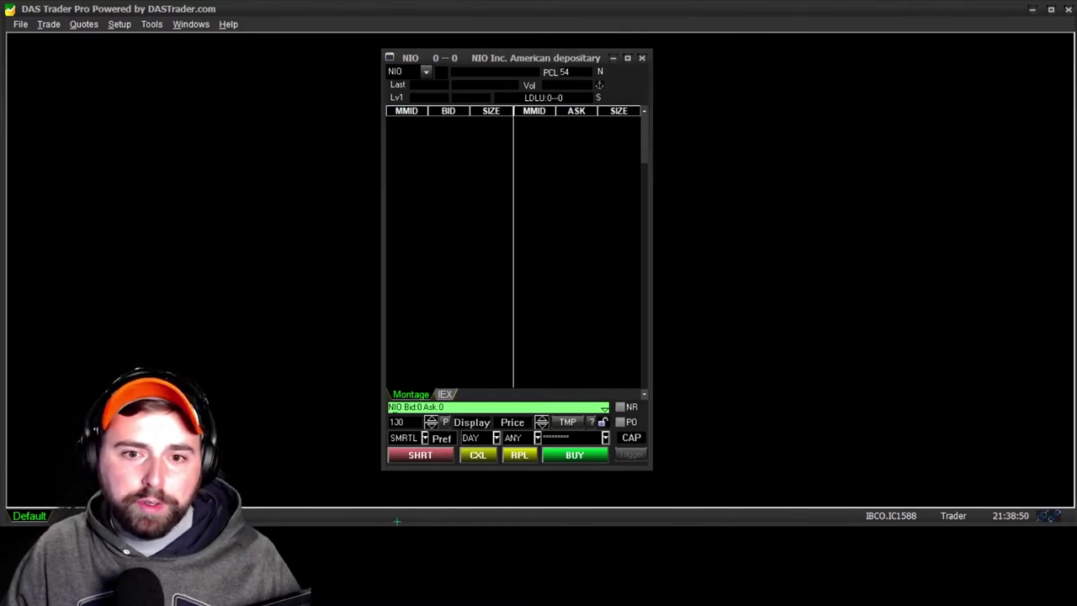
Step: Set the order's share size to 10000 and its display size to 100
{"action": "type", "text": "00"}
{"action": "key", "text": "Tab"}
{"action": "type", "text": "100"}
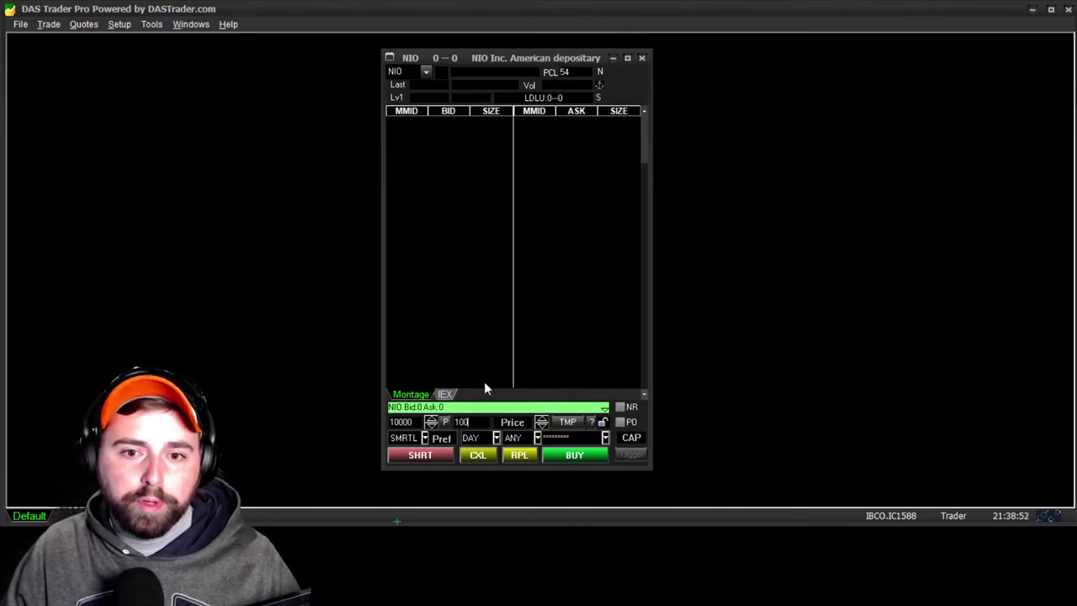
Step: Enter 0.1 as the order's price, and replace it with 50
{"action": "key", "text": "Tab"}
{"action": "type", "text": "0.02"}
{"action": "key", "text": "BackSpace"}
{"action": "key", "text": "BackSpace"}
{"action": "type", "text": "1"}
{"action": "key", "text": "shift+Home"}
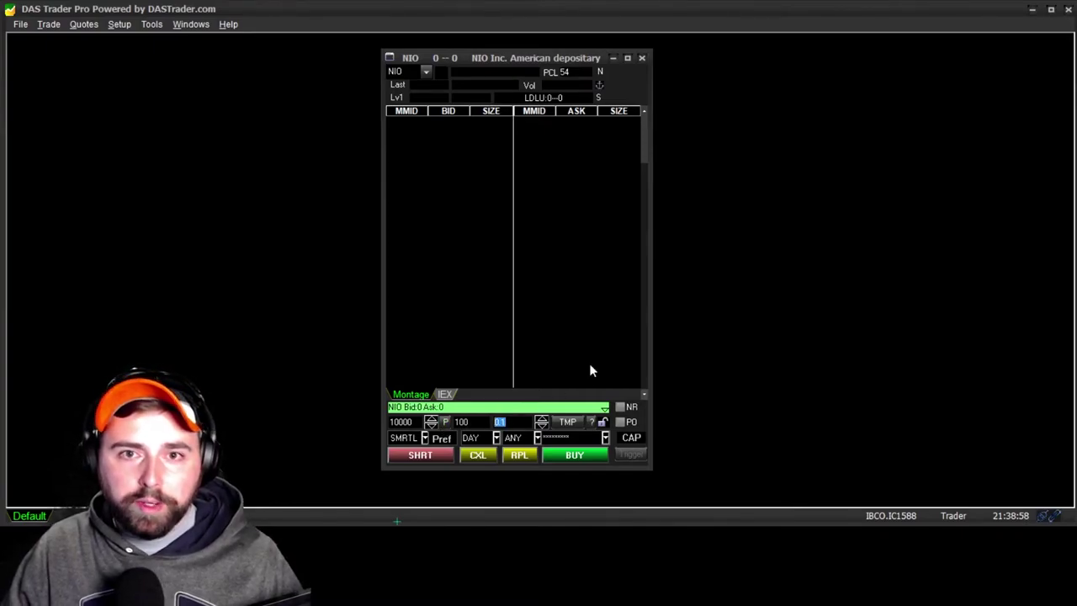
{"action": "type", "text": "50"}
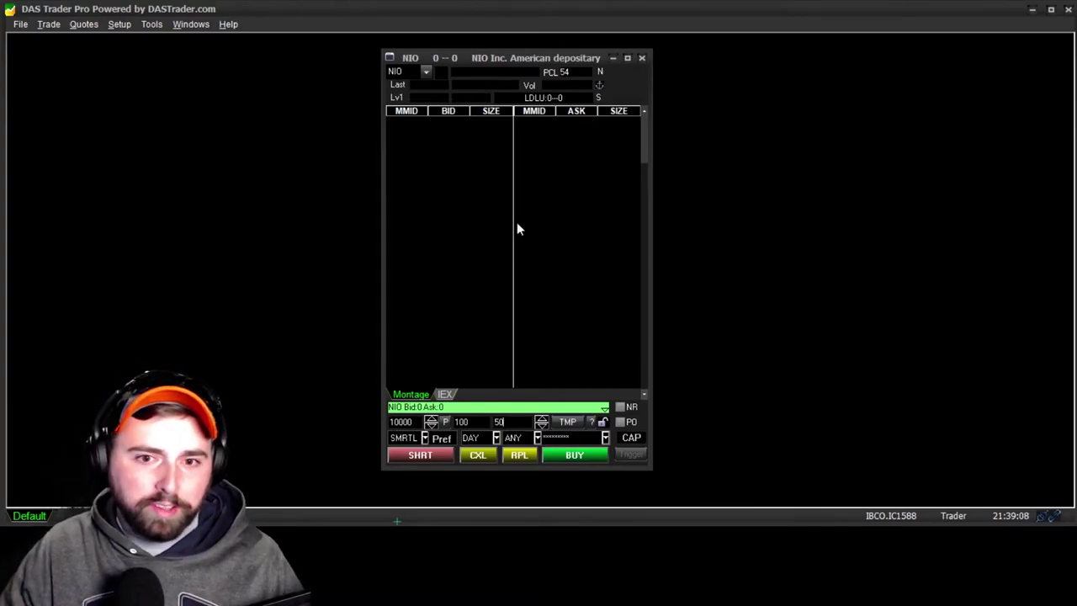
Step: Return the order's share size to 100 and clear its display size and price
{"action": "key", "text": "shift+Tab"}
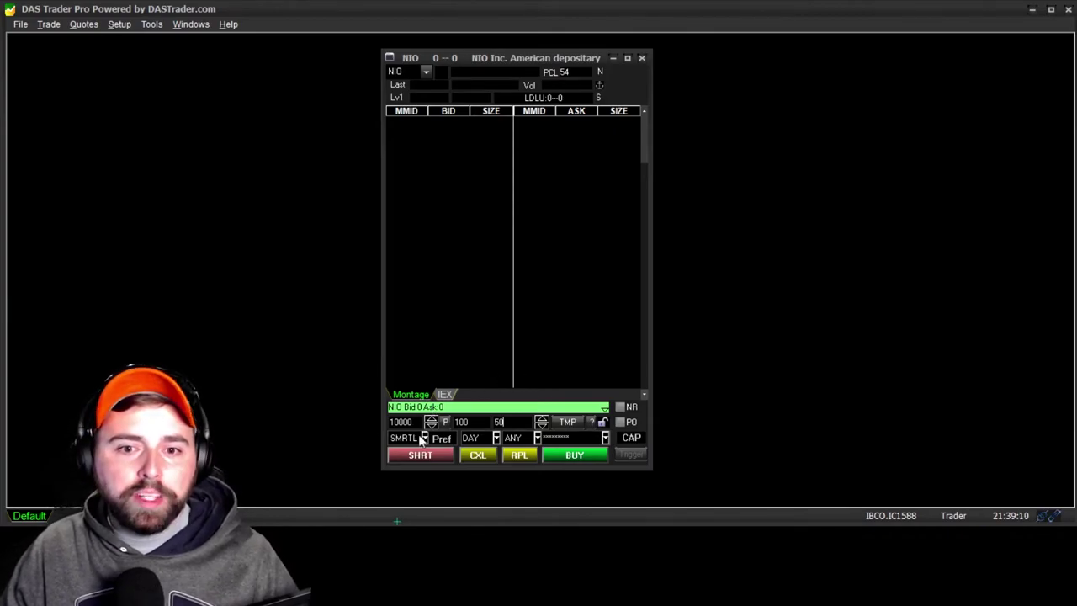
{"action": "type", "text": "100"}
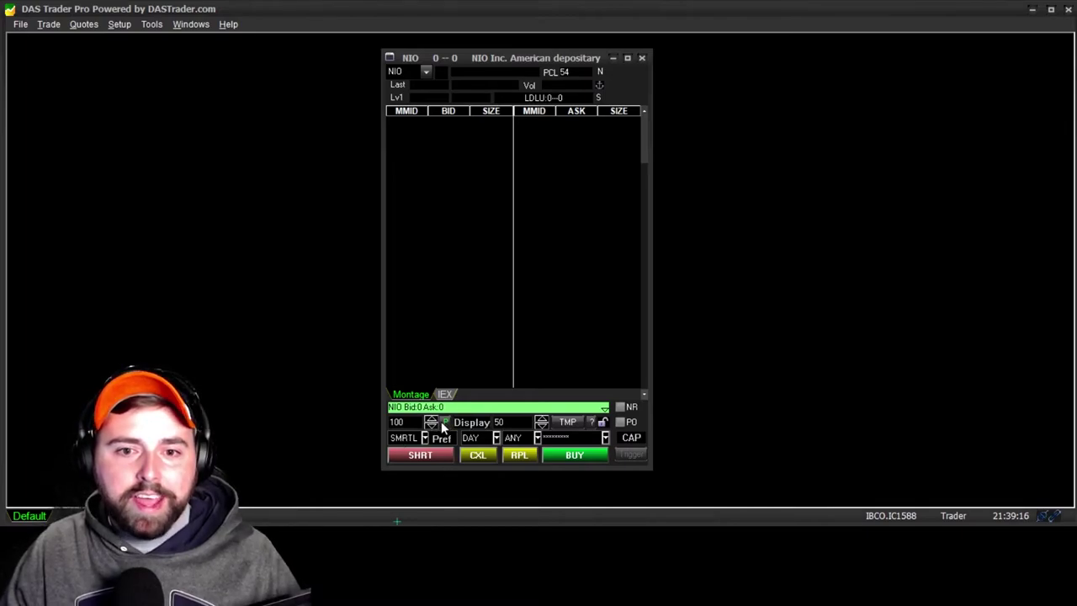
{"action": "double_click", "coordinate": [397, 422]}
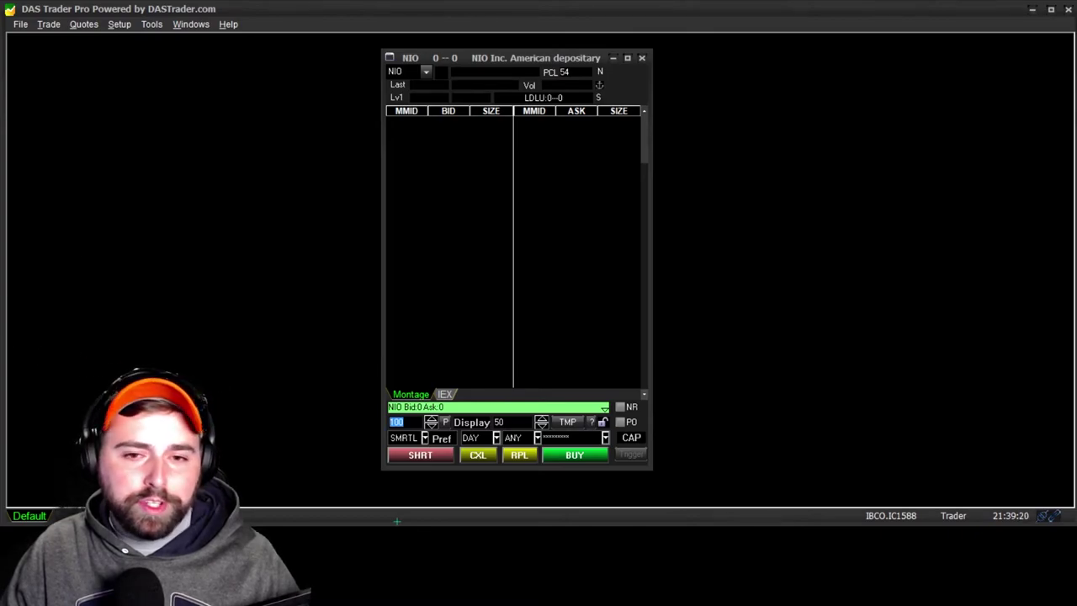
{"action": "left_click", "coordinate": [568, 423]}
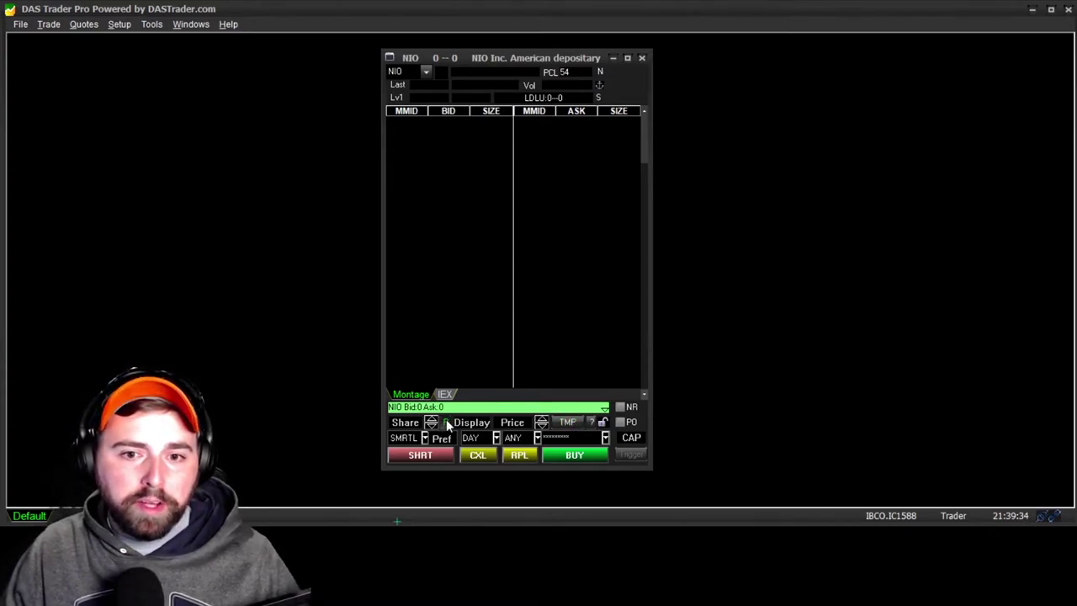
{"action": "left_click", "coordinate": [413, 421]}
{"action": "type", "text": "100"}
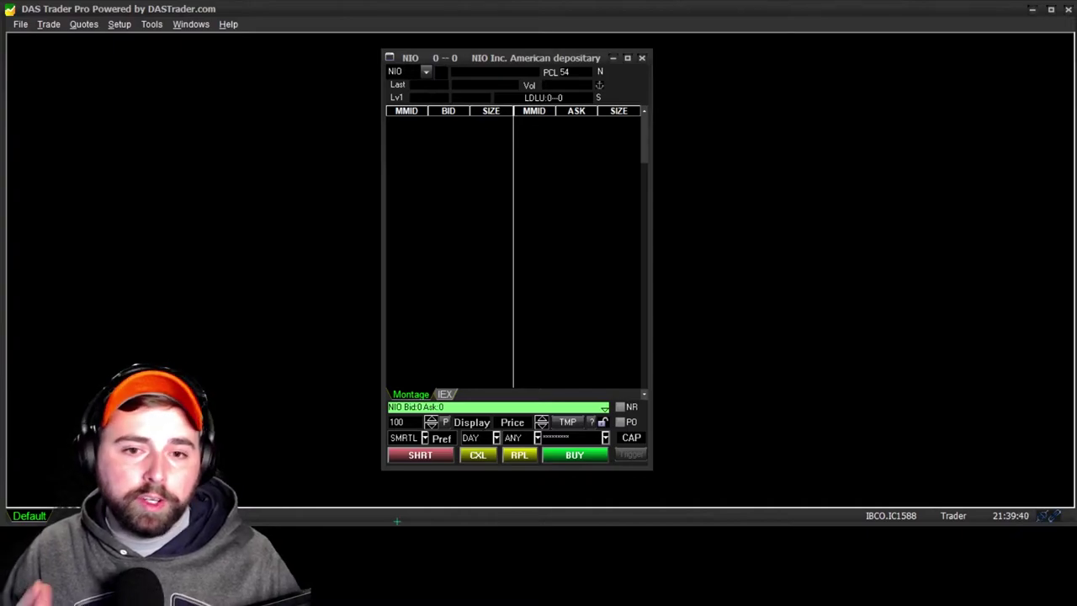
{"action": "left_click", "coordinate": [431, 425]}
{"action": "type", "text": "100"}
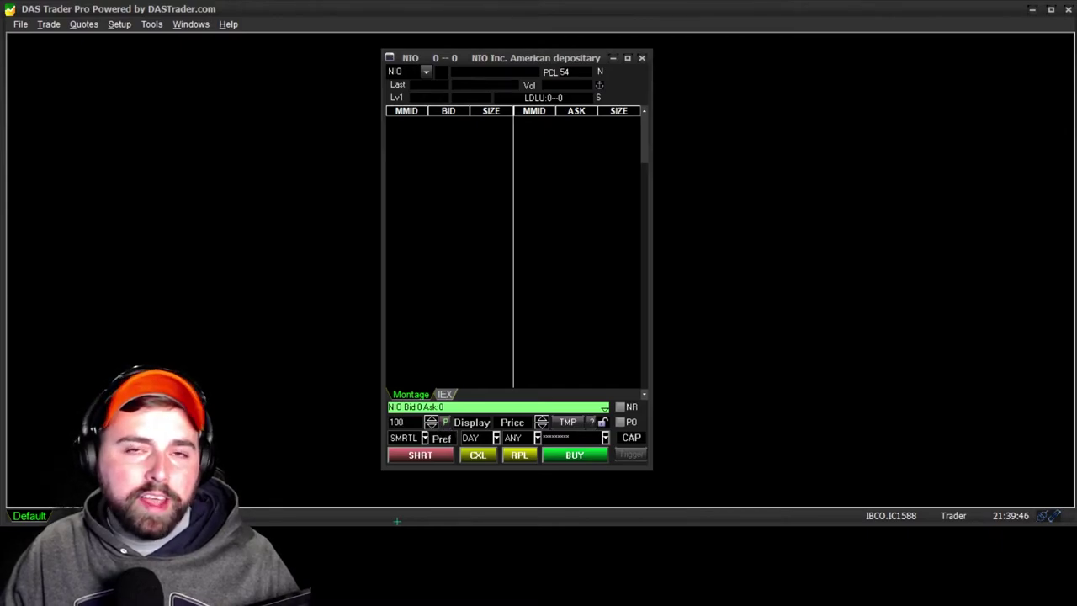
{"action": "double_click", "coordinate": [396, 422]}
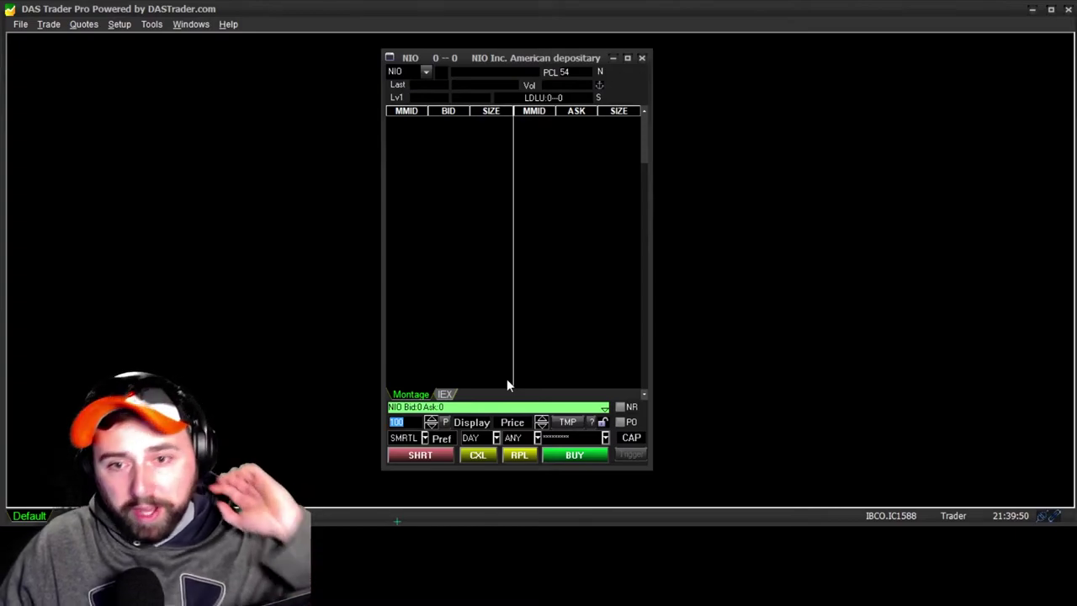
Step: Lock and unlock the montage's order entry twice, leaving it unlocked
{"action": "left_click", "coordinate": [604, 423]}
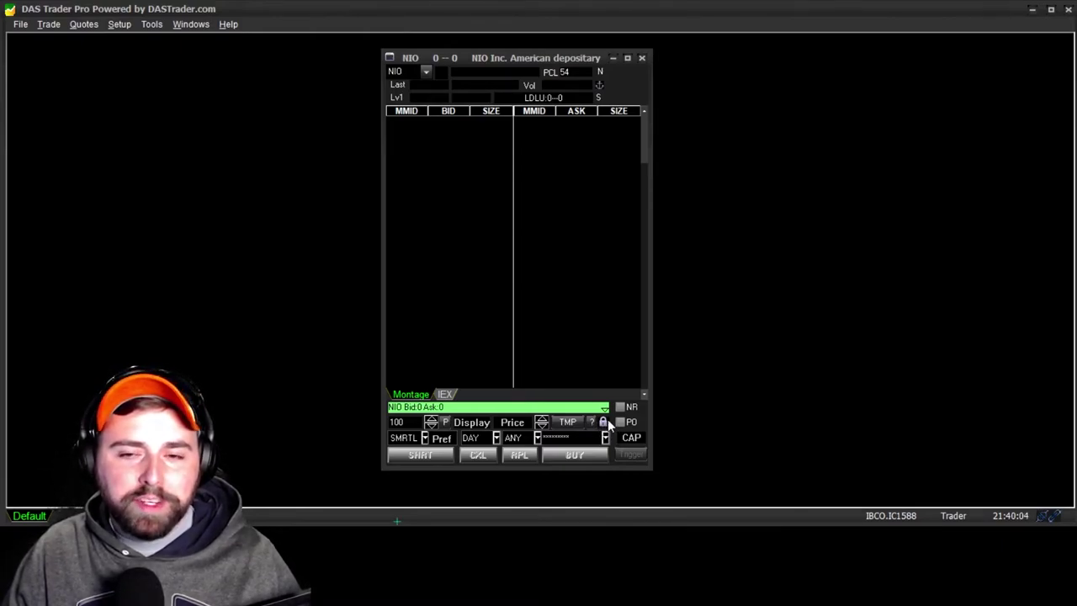
{"action": "left_click", "coordinate": [603, 423]}
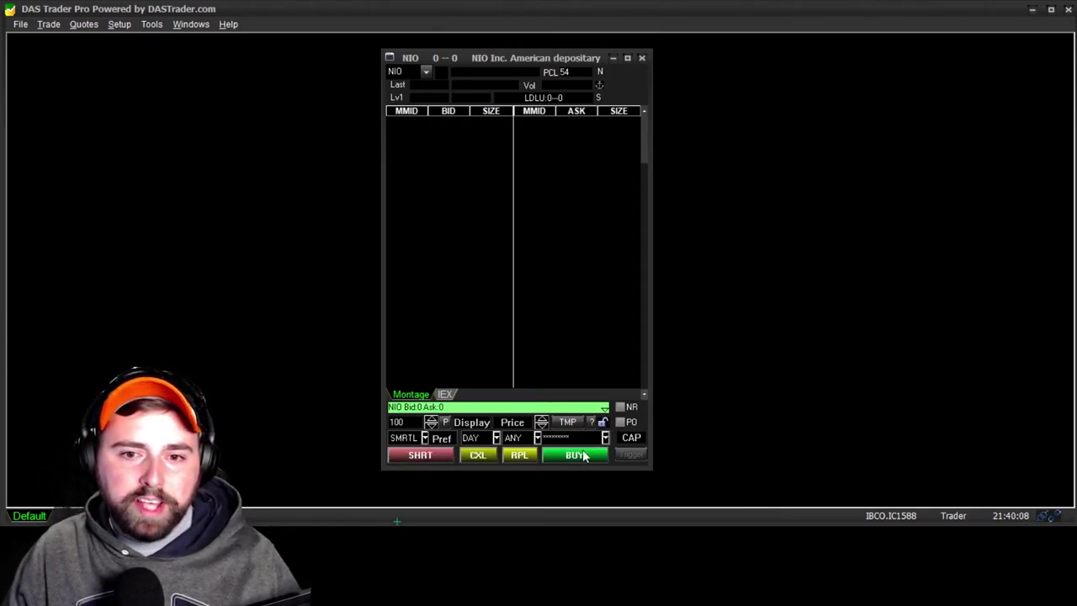
{"action": "left_click", "coordinate": [603, 423]}
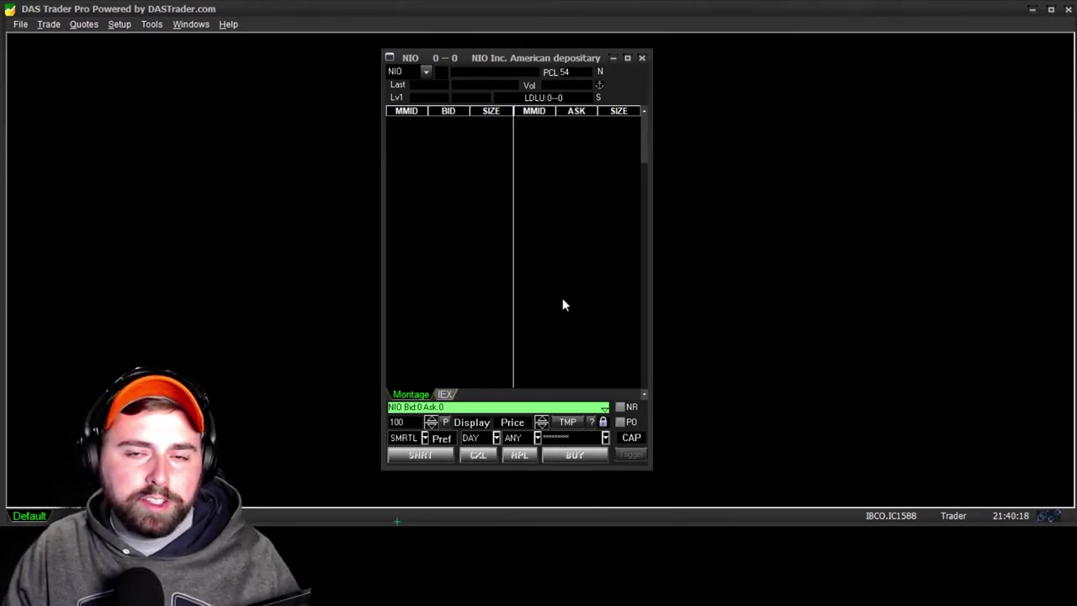
{"action": "left_click", "coordinate": [604, 422]}
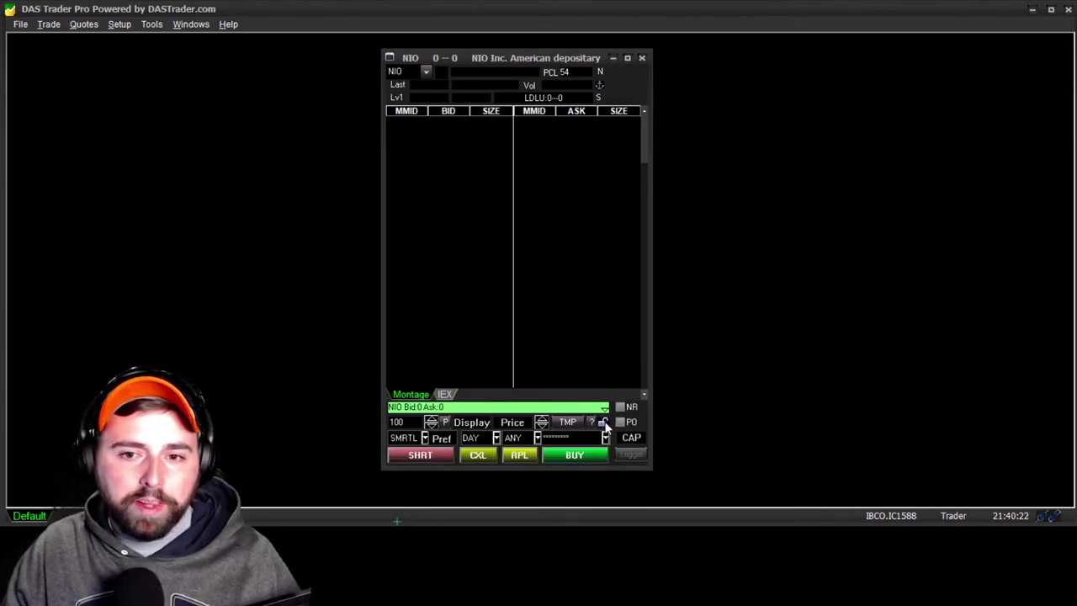
Step: Review the routes available for the order, keeping SMRTL selected
{"action": "left_click", "coordinate": [423, 438]}
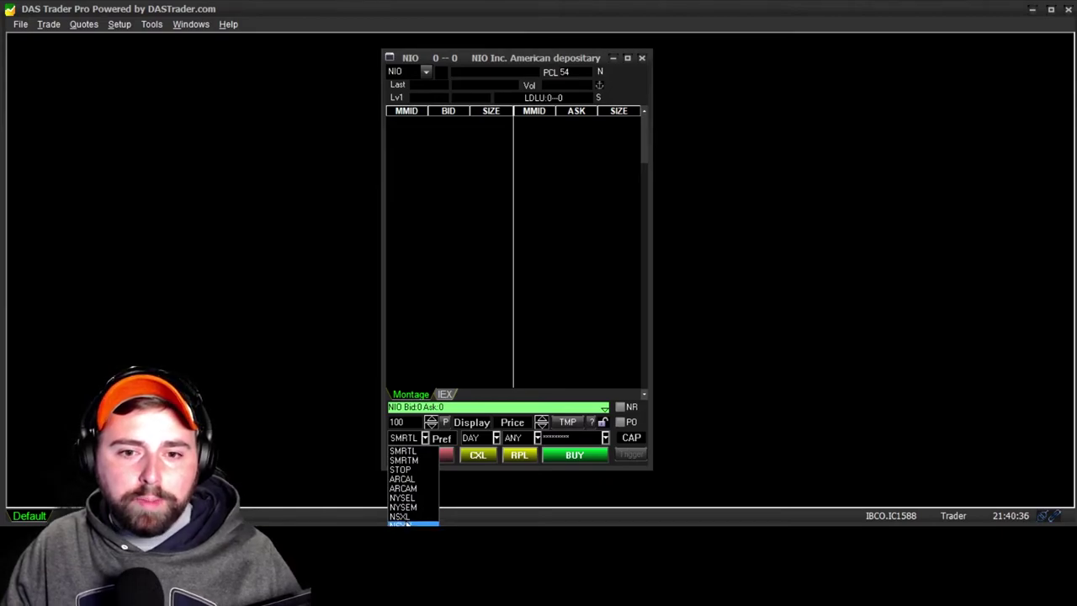
{"action": "left_click", "coordinate": [408, 451]}
{"action": "left_click", "coordinate": [420, 439]}
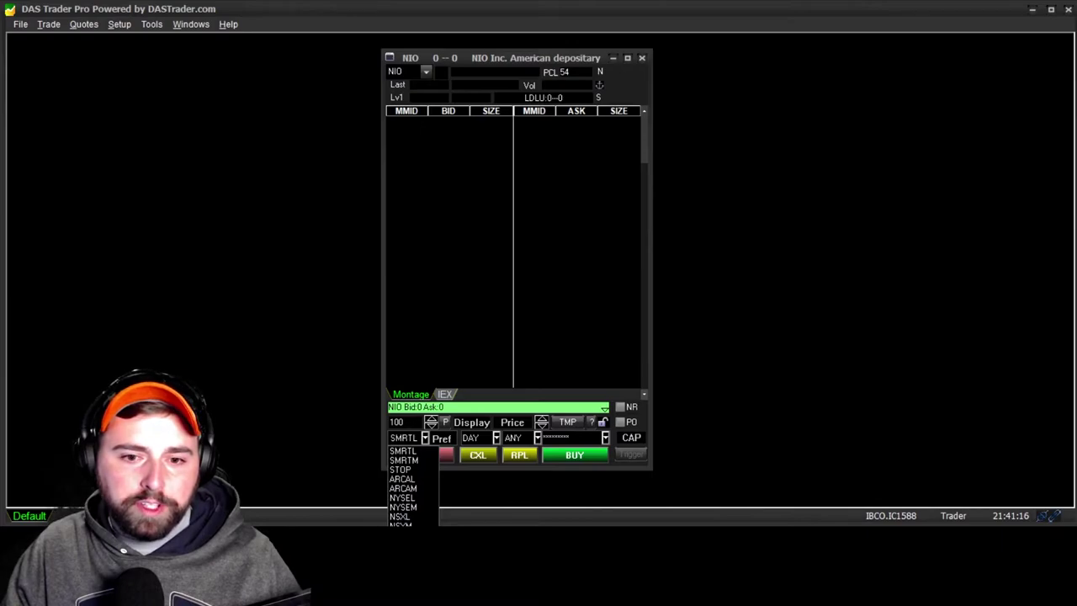
{"action": "left_click", "coordinate": [419, 451]}
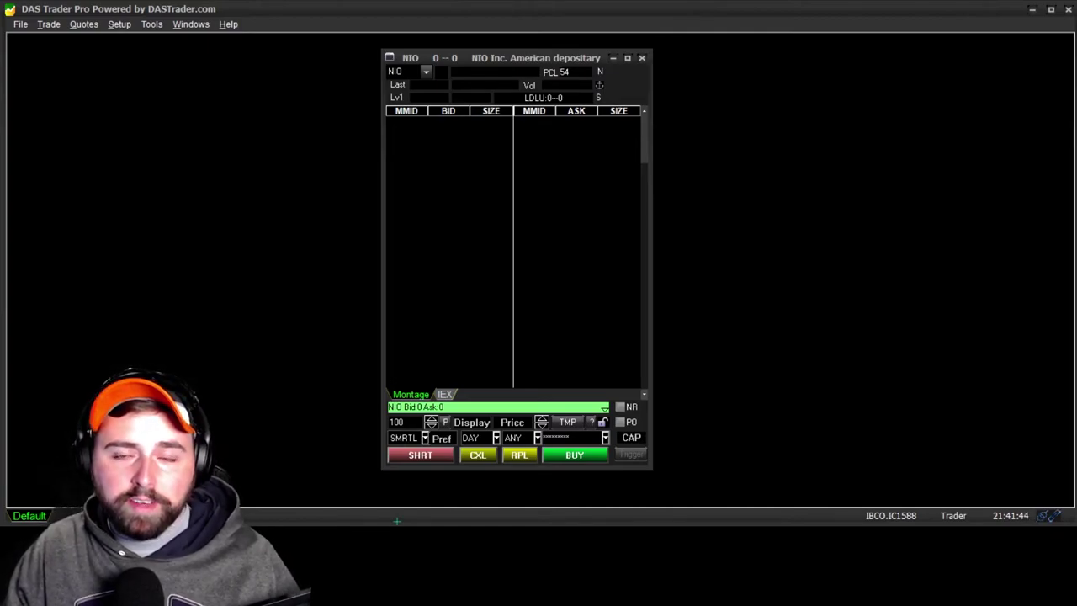
Step: Review the order's time-in-force options, trying DAY and ending on DAY+
{"action": "left_click", "coordinate": [497, 437]}
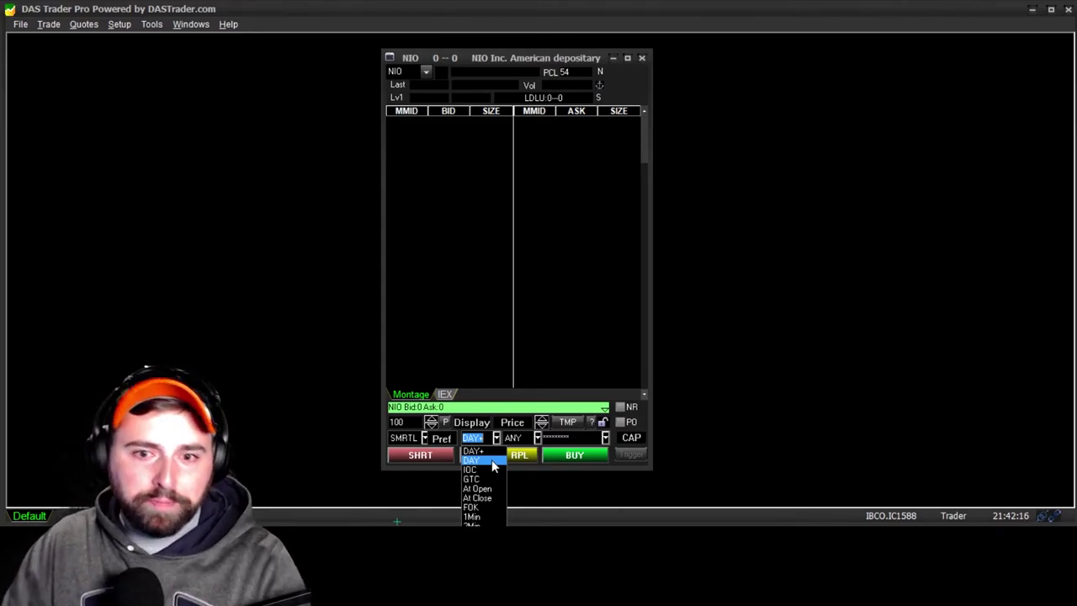
{"action": "left_click", "coordinate": [492, 459]}
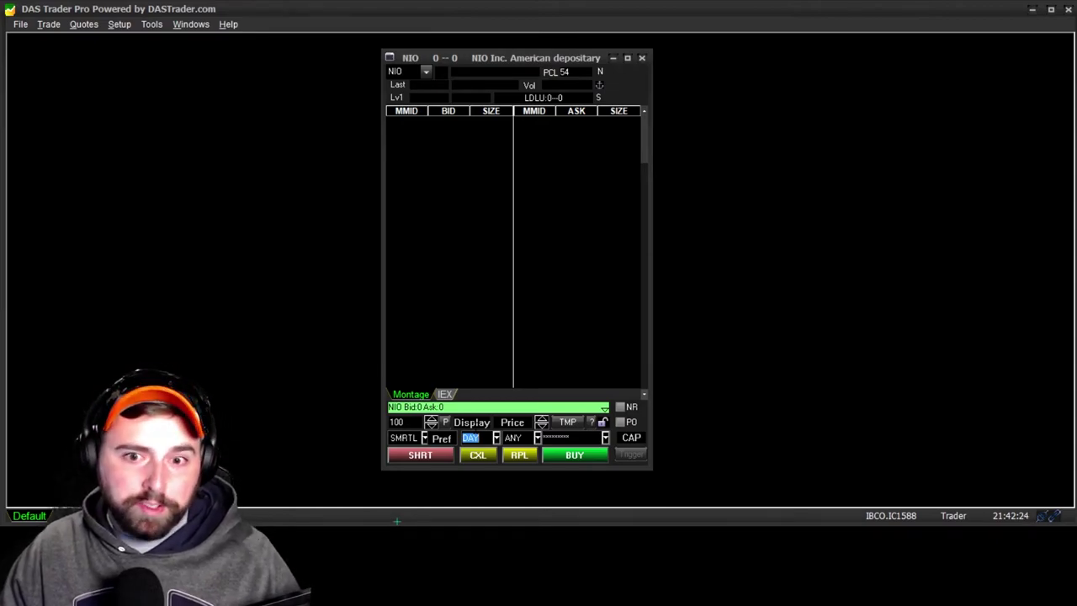
{"action": "left_click", "coordinate": [495, 437]}
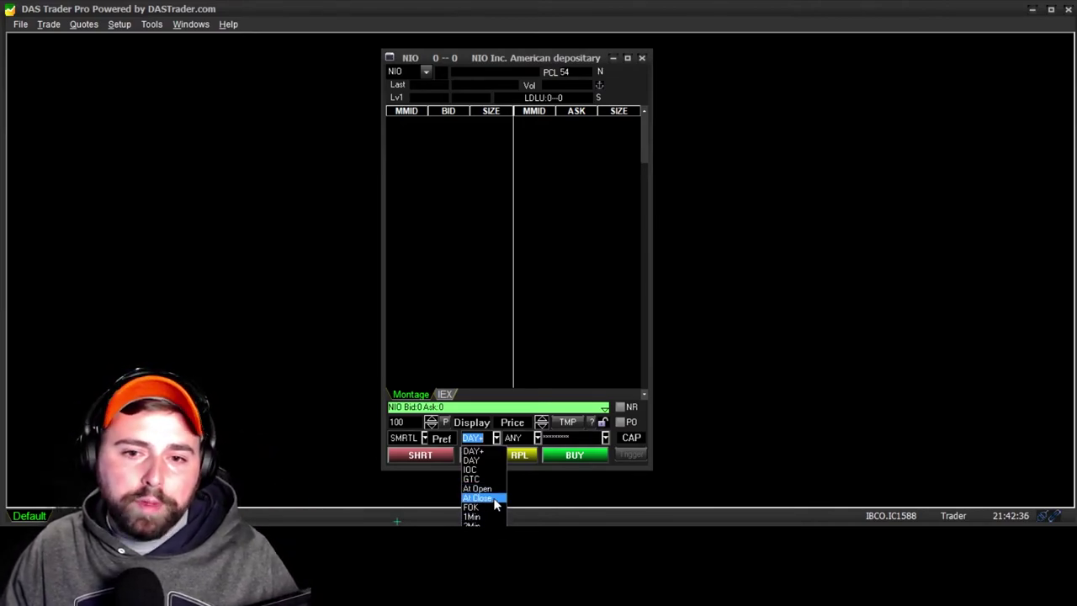
{"action": "key", "text": "Escape"}
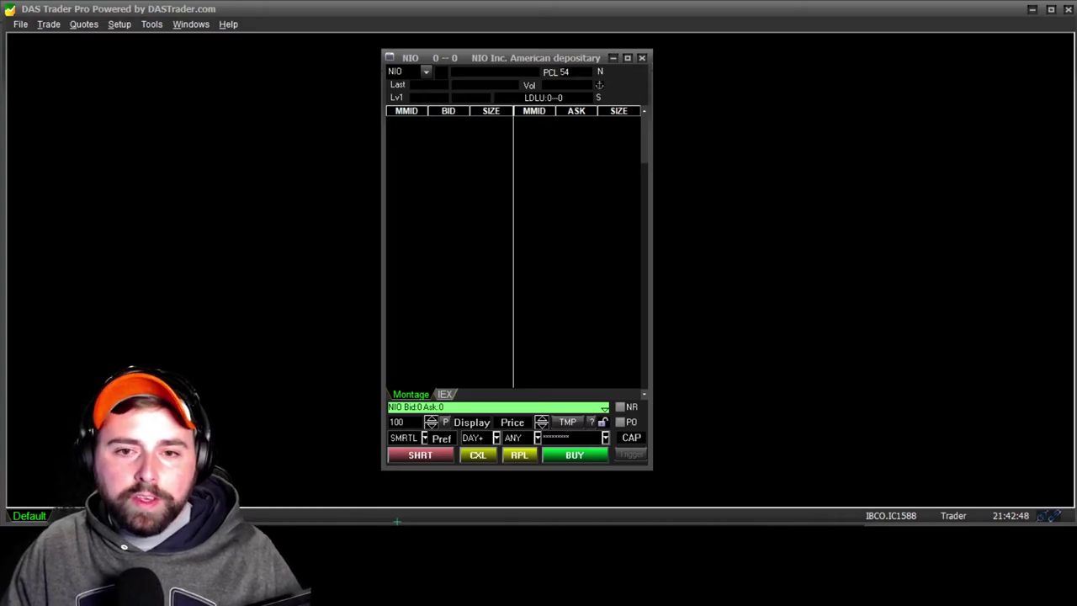
{"action": "left_click", "coordinate": [497, 437]}
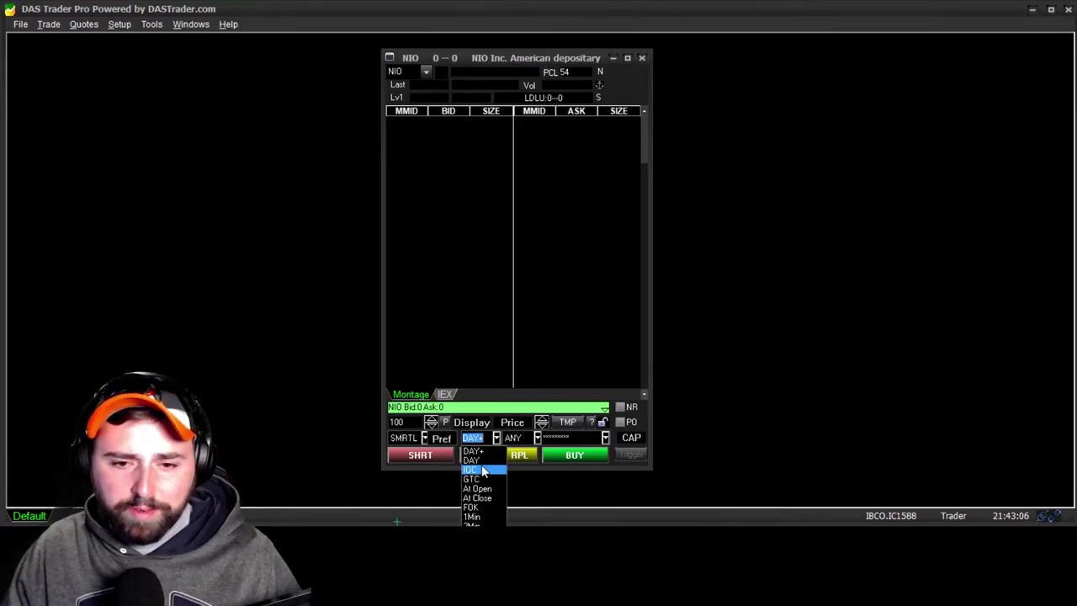
{"action": "key", "text": "Escape"}
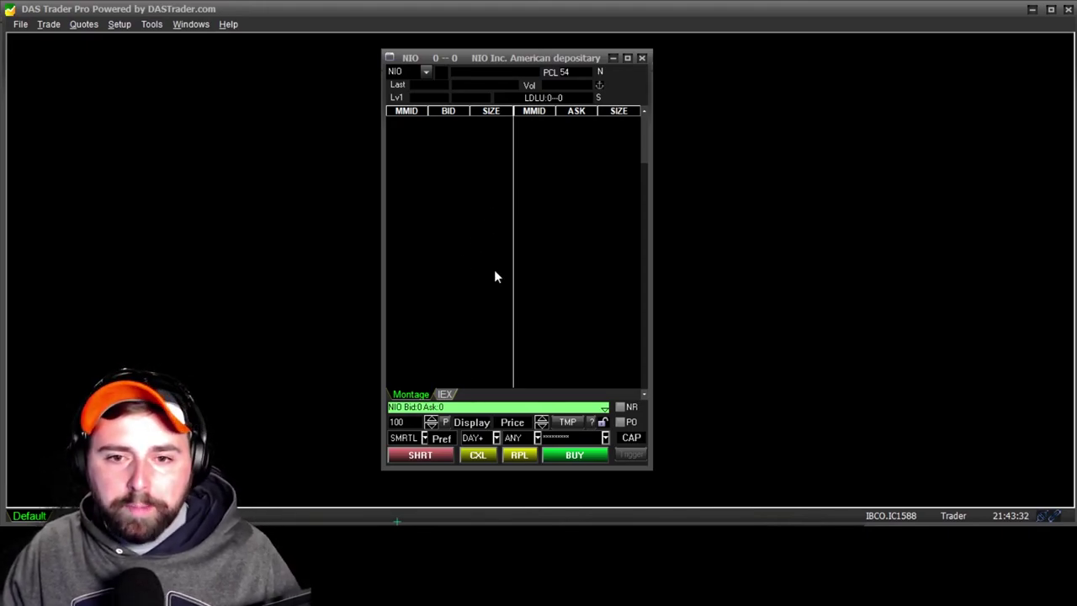
Step: Review the order's fill options and account list, keeping ANY and the current account selected
{"action": "left_click", "coordinate": [537, 439]}
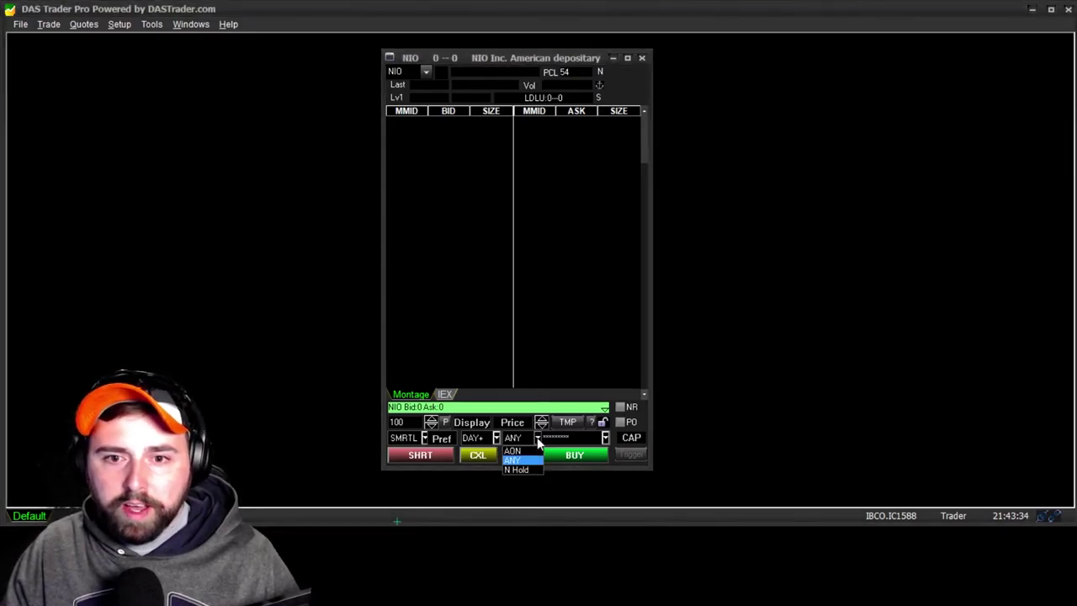
{"action": "left_click", "coordinate": [539, 442]}
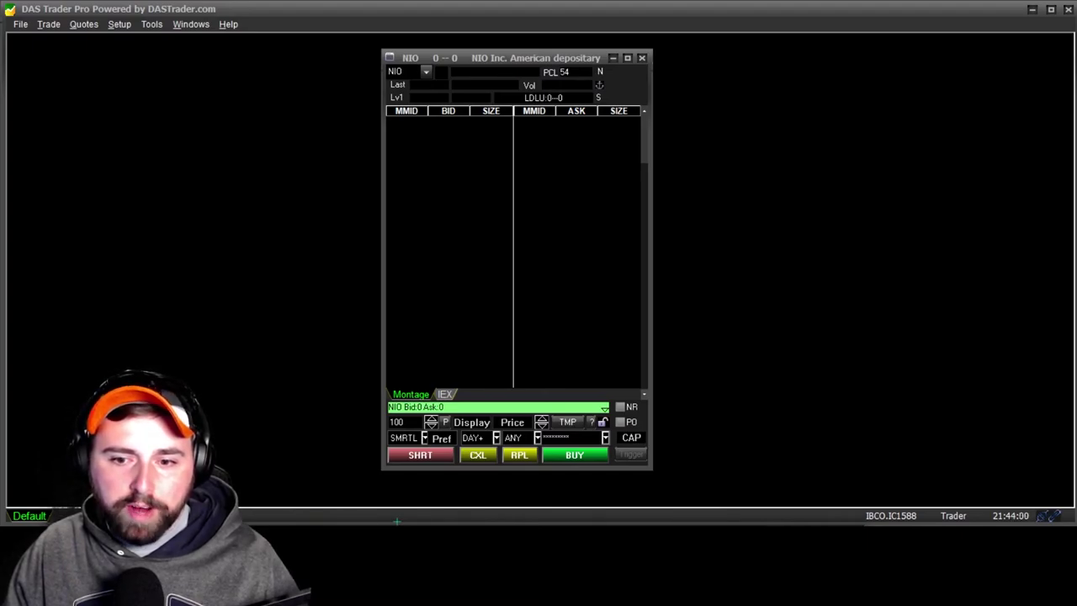
{"action": "left_click", "coordinate": [538, 439]}
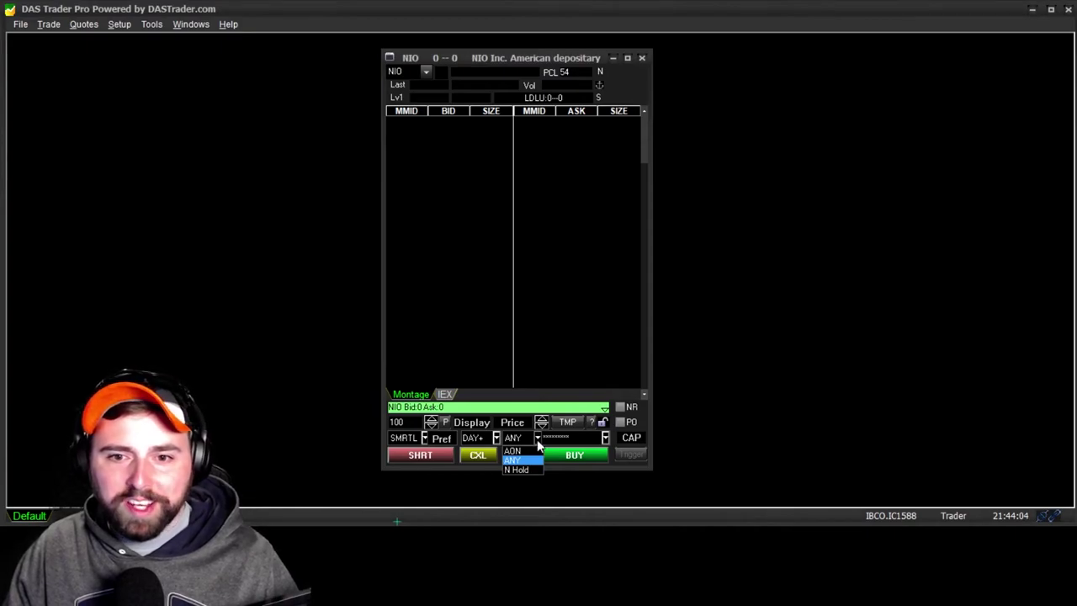
{"action": "left_click", "coordinate": [537, 439]}
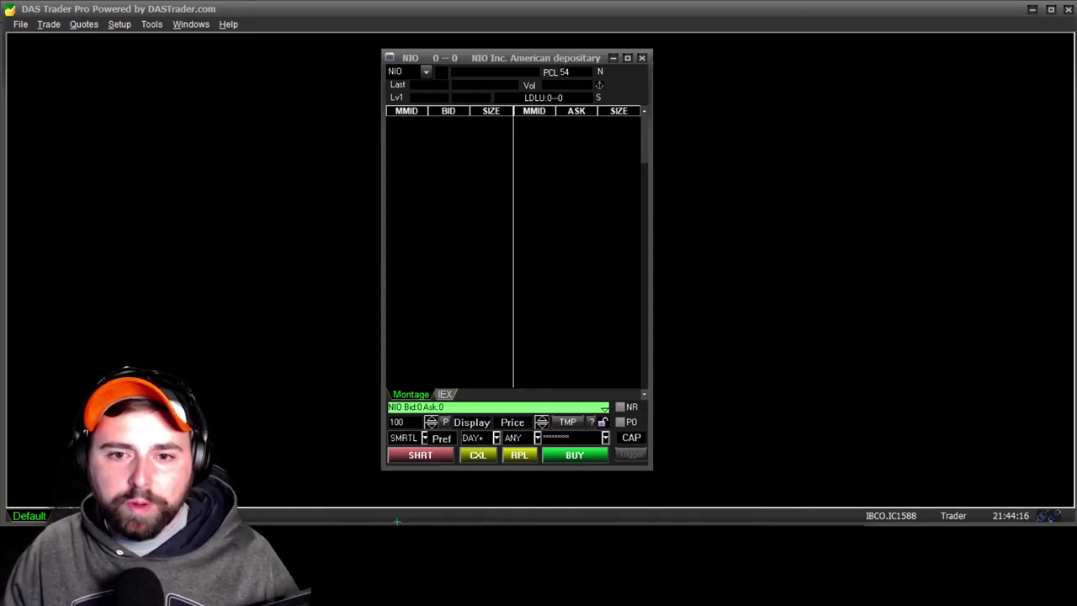
{"action": "left_click", "coordinate": [605, 437]}
{"action": "left_click", "coordinate": [573, 461]}
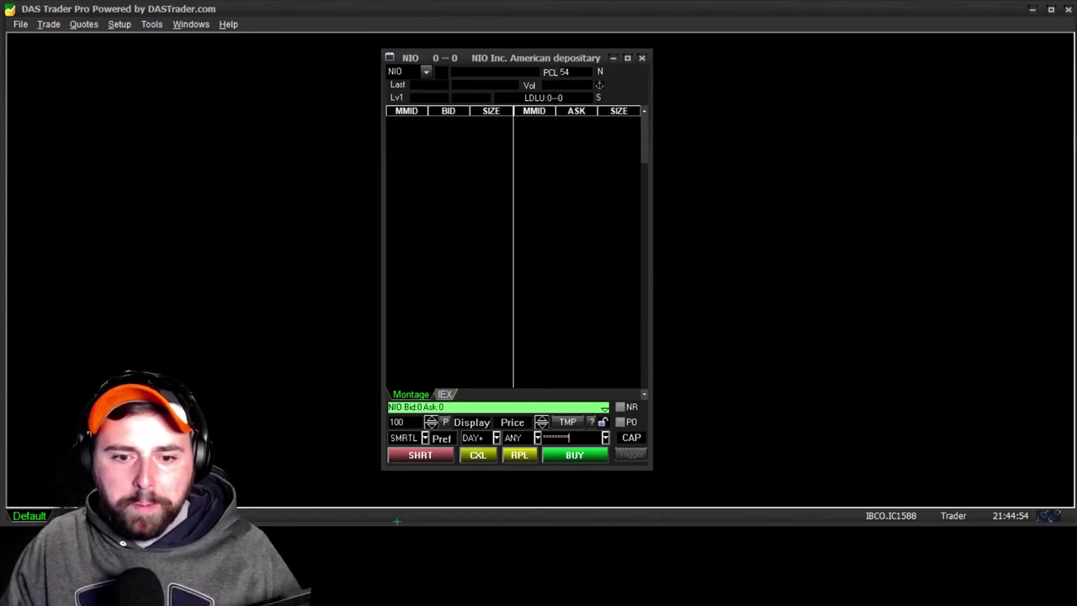
Step: Examine the montage's Route Config settings for exchange N and close them without changes
{"action": "right_click", "coordinate": [615, 447]}
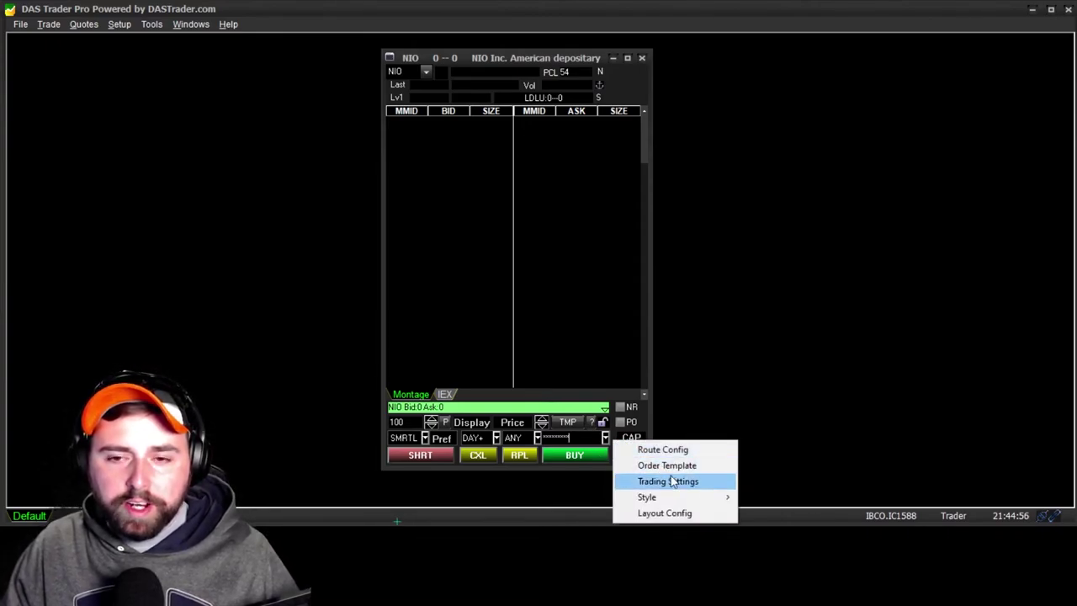
{"action": "left_click", "coordinate": [614, 435]}
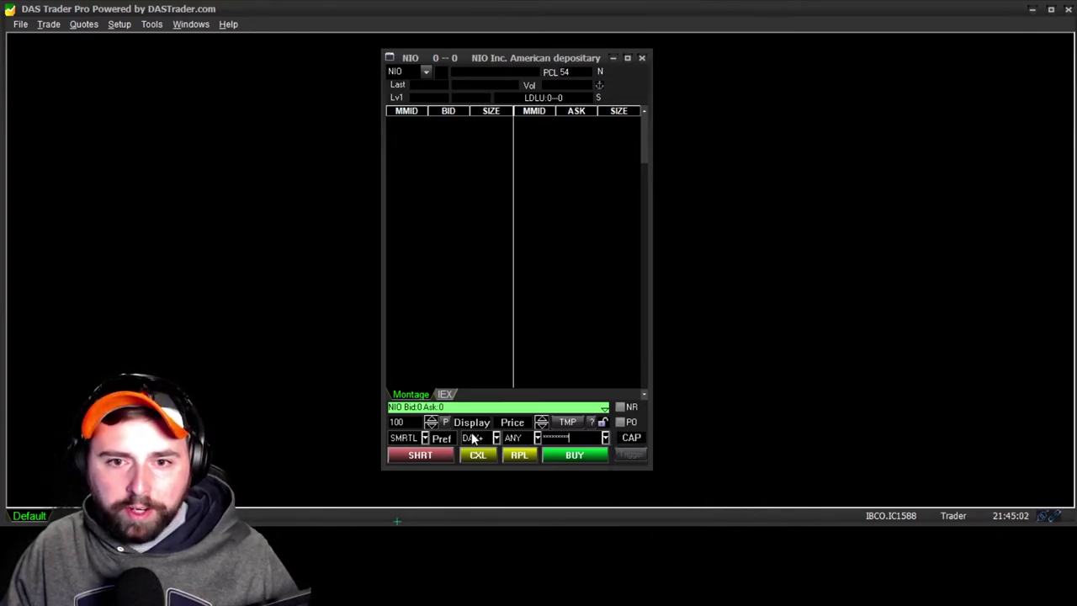
{"action": "right_click", "coordinate": [614, 430]}
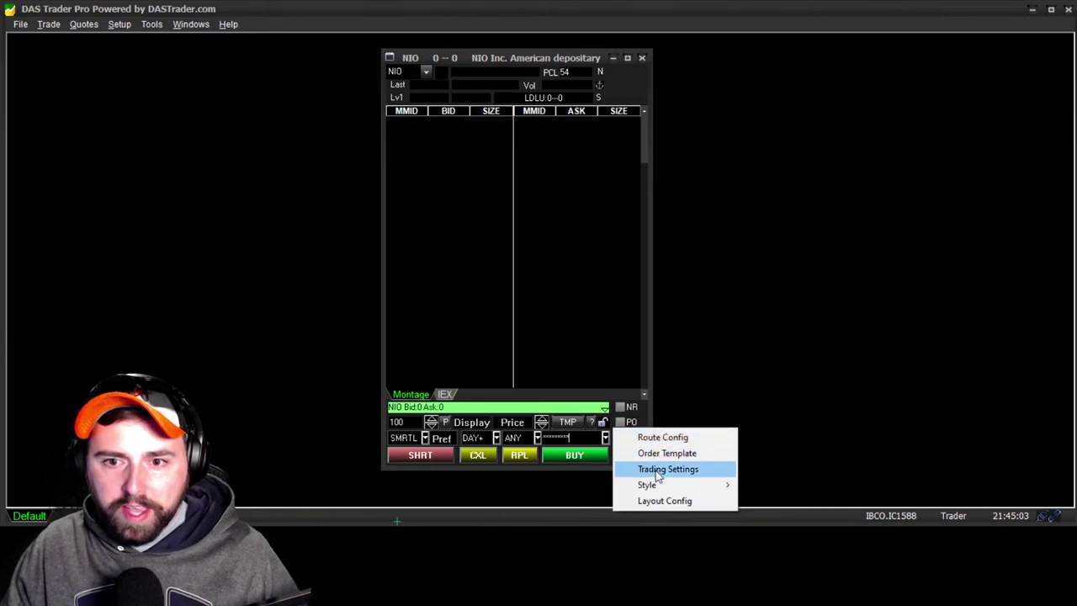
{"action": "left_click", "coordinate": [688, 438]}
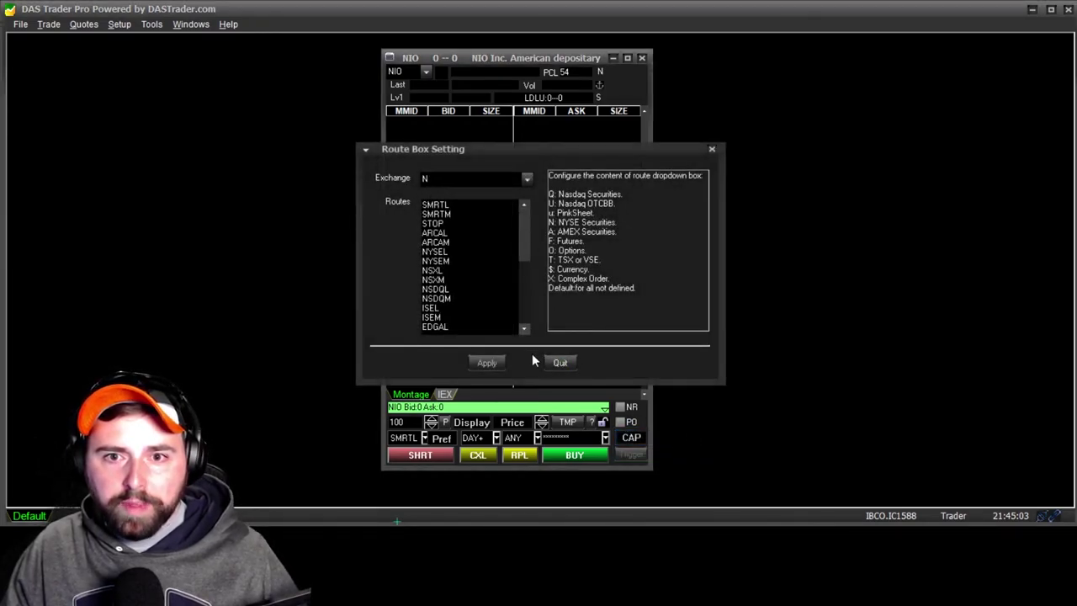
{"action": "left_click", "coordinate": [559, 362]}
Step: Open the montage's Order Template configuration and choose the Default exchange for the local default order
{"action": "right_click", "coordinate": [619, 417]}
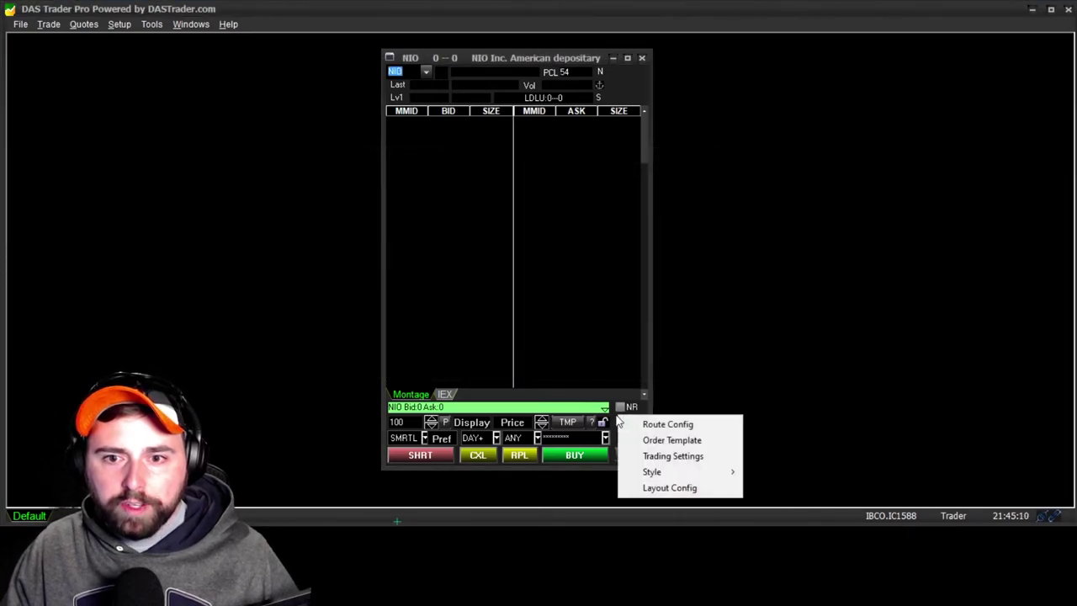
{"action": "left_click", "coordinate": [643, 438]}
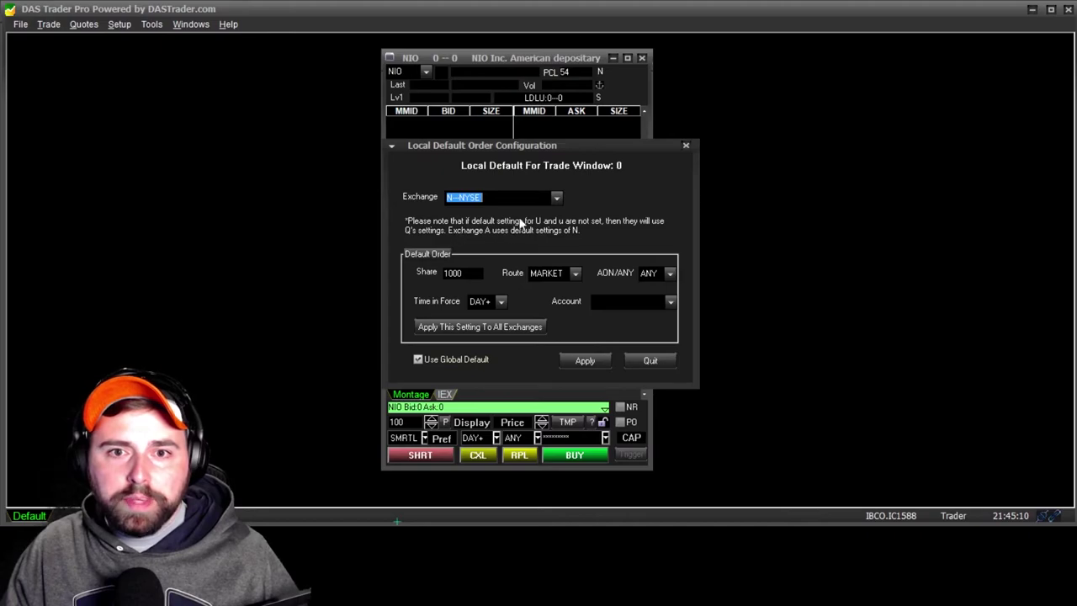
{"action": "left_click", "coordinate": [556, 199]}
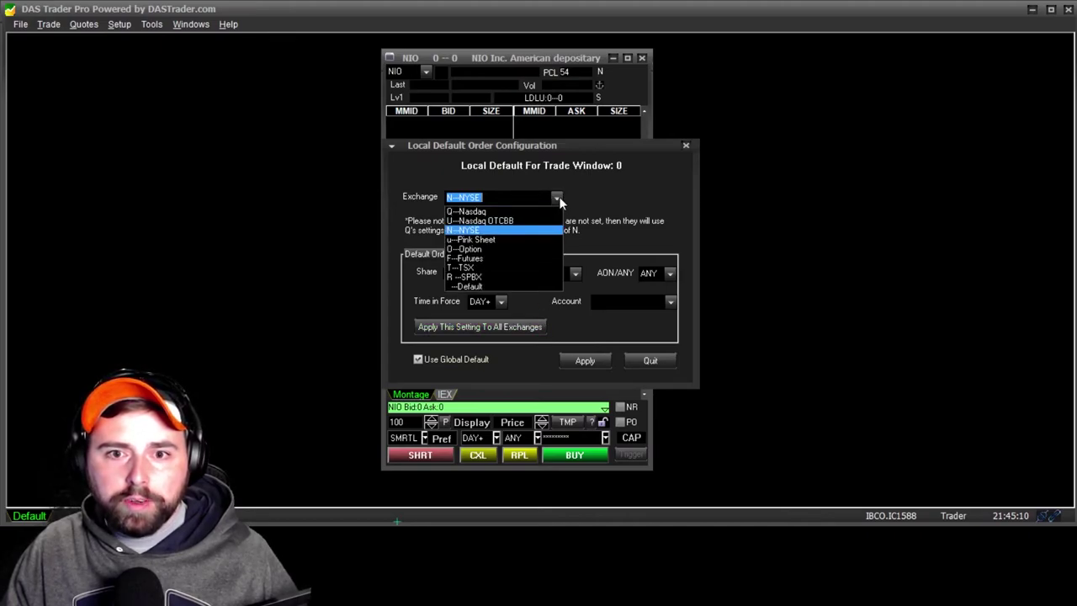
{"action": "left_click", "coordinate": [501, 288]}
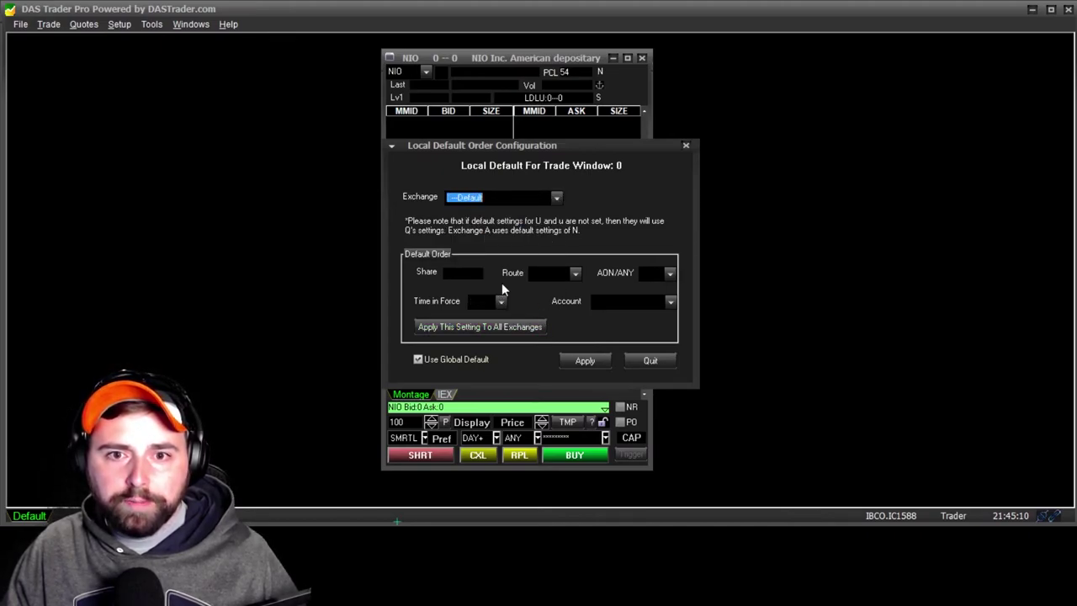
{"action": "left_click", "coordinate": [445, 272]}
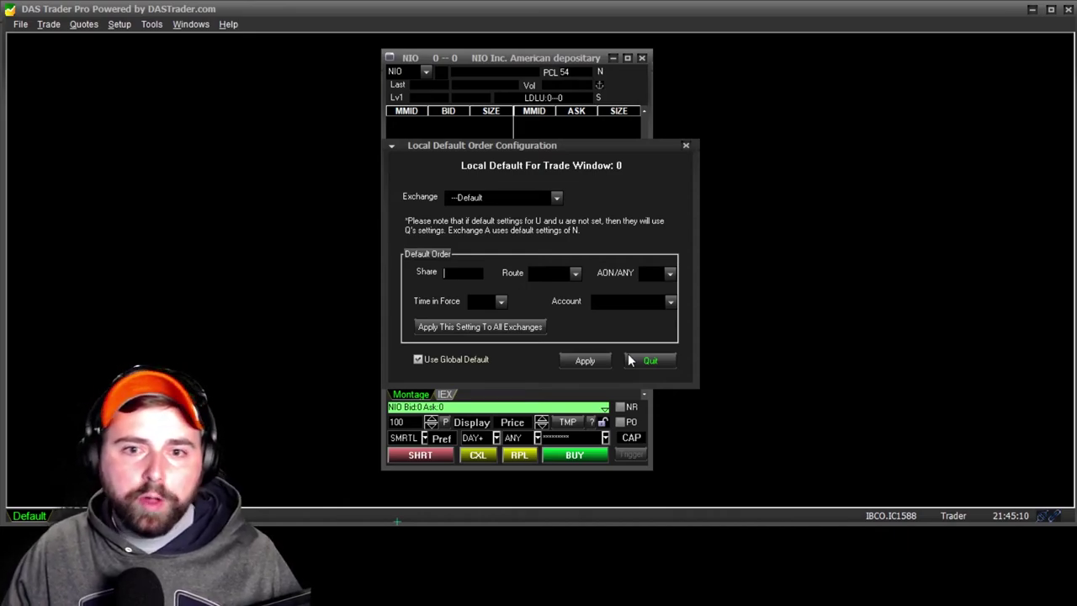
Step: Set the Default exchange's AON/ANY option to ANY and time in force to DAY, closing the order configuration without applying
{"action": "left_click", "coordinate": [669, 273]}
{"action": "left_click", "coordinate": [659, 305]}
{"action": "left_click", "coordinate": [501, 302]}
{"action": "left_click", "coordinate": [487, 325]}
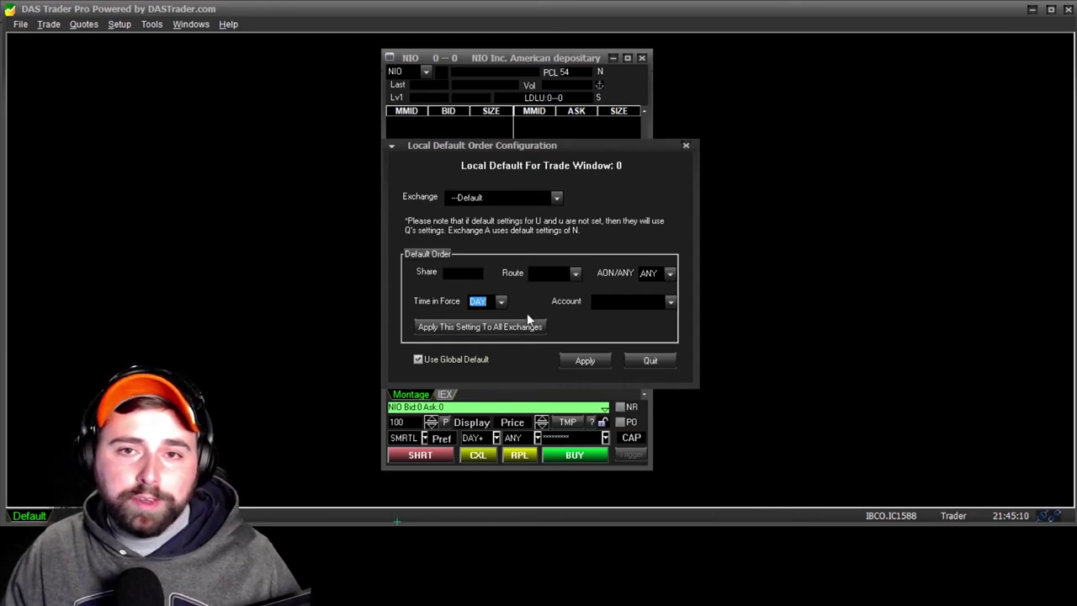
{"action": "left_click", "coordinate": [633, 302]}
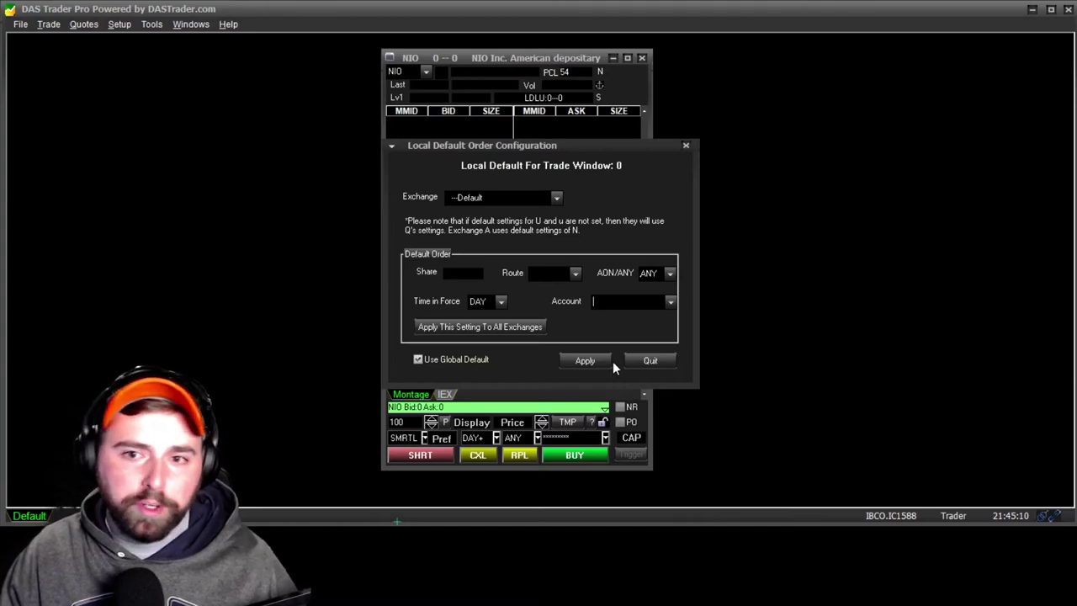
{"action": "left_click", "coordinate": [685, 147]}
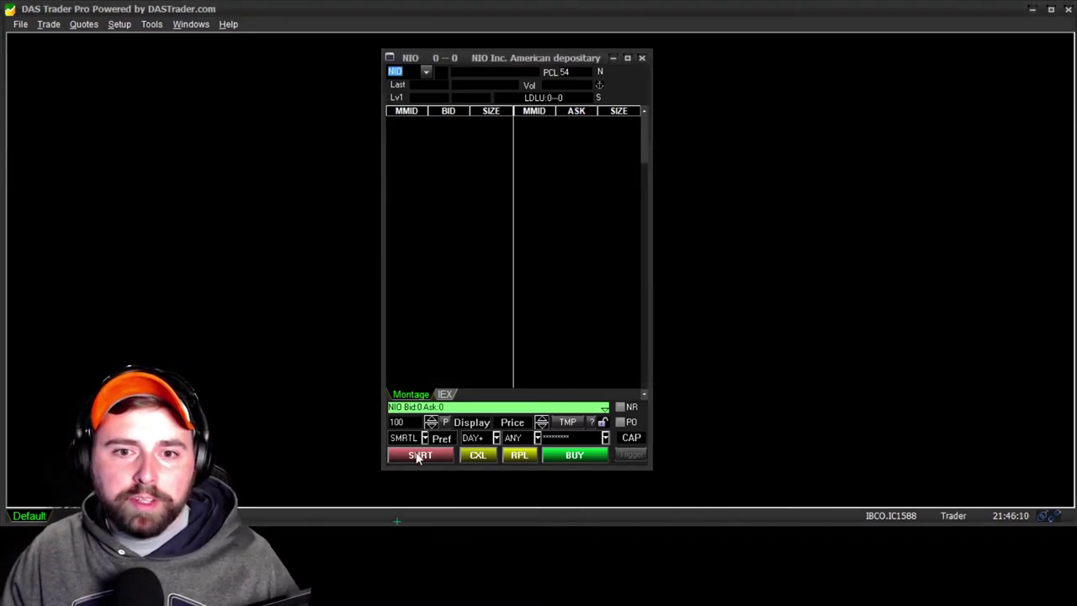
Step: Enter 0 as the order's share quantity and switch the montage's order entry style to Stop Order
{"action": "type", "text": "0"}
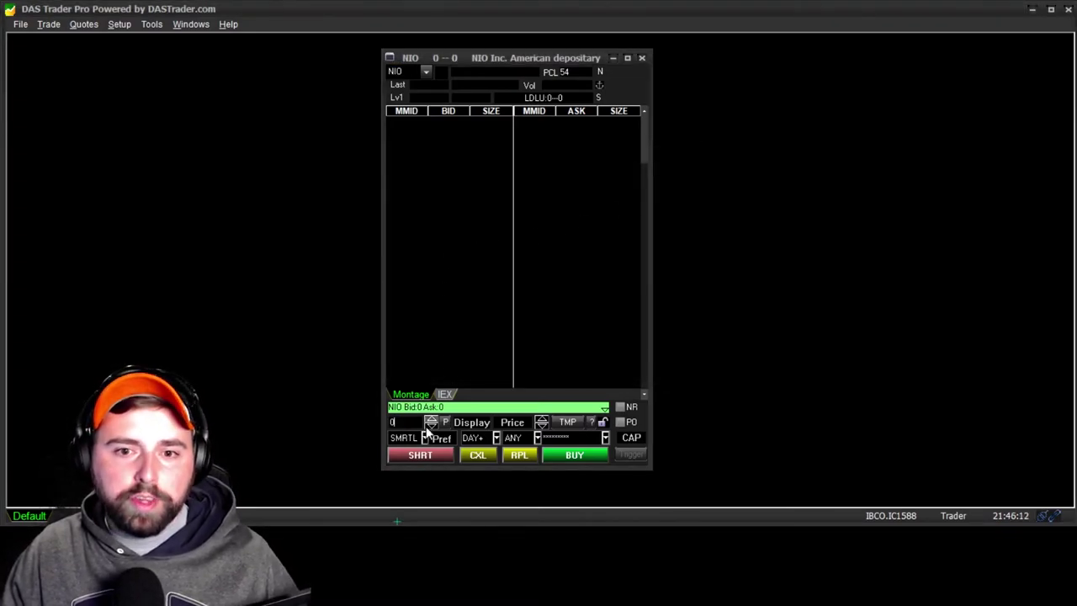
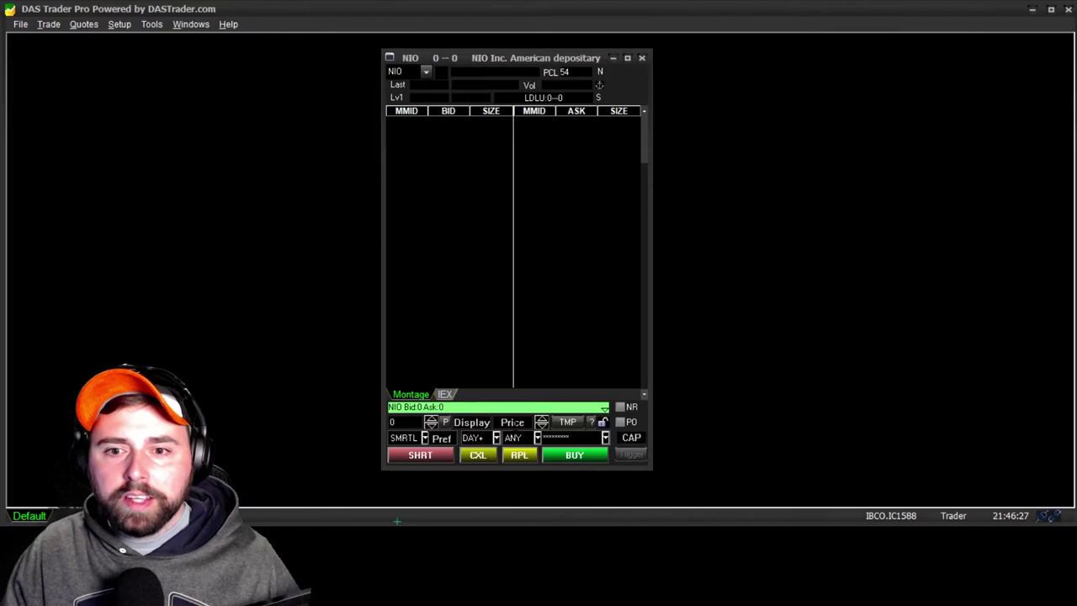
{"action": "right_click", "coordinate": [615, 428]}
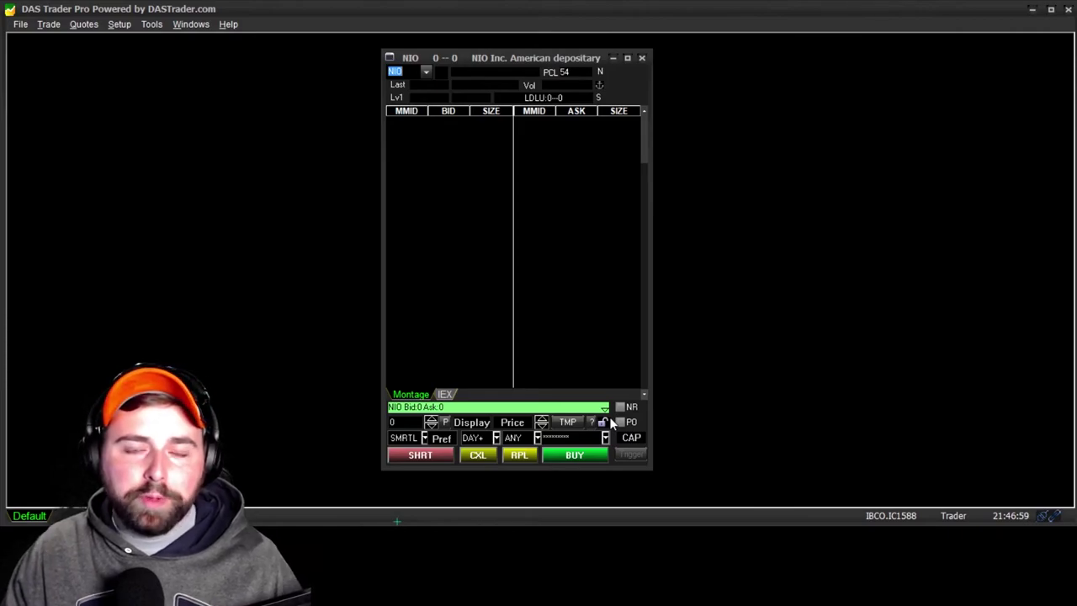
{"action": "right_click", "coordinate": [611, 421]}
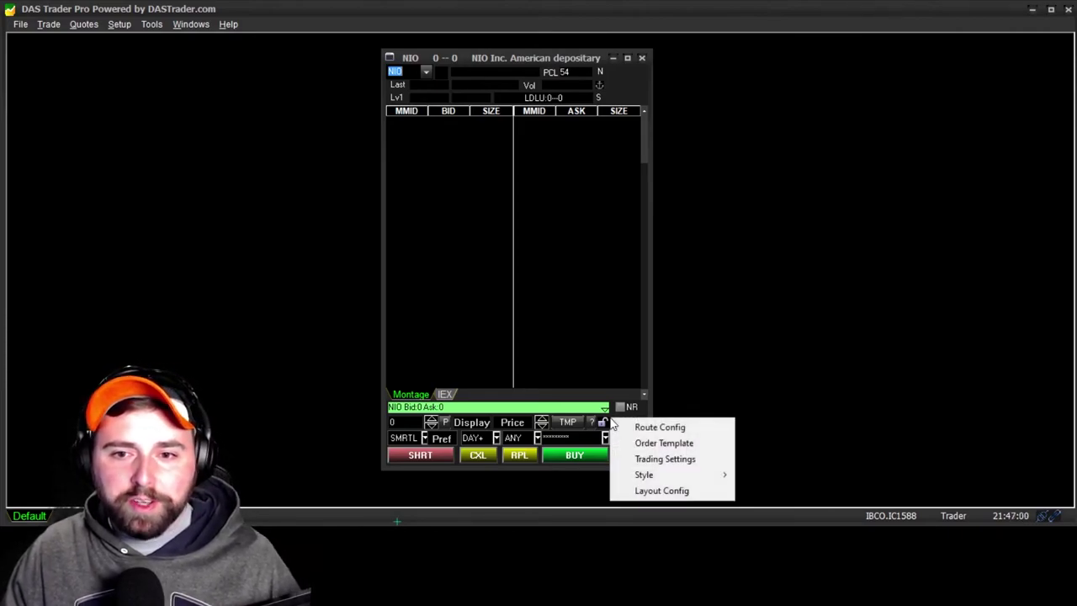
{"action": "mouse_move", "coordinate": [654, 477]}
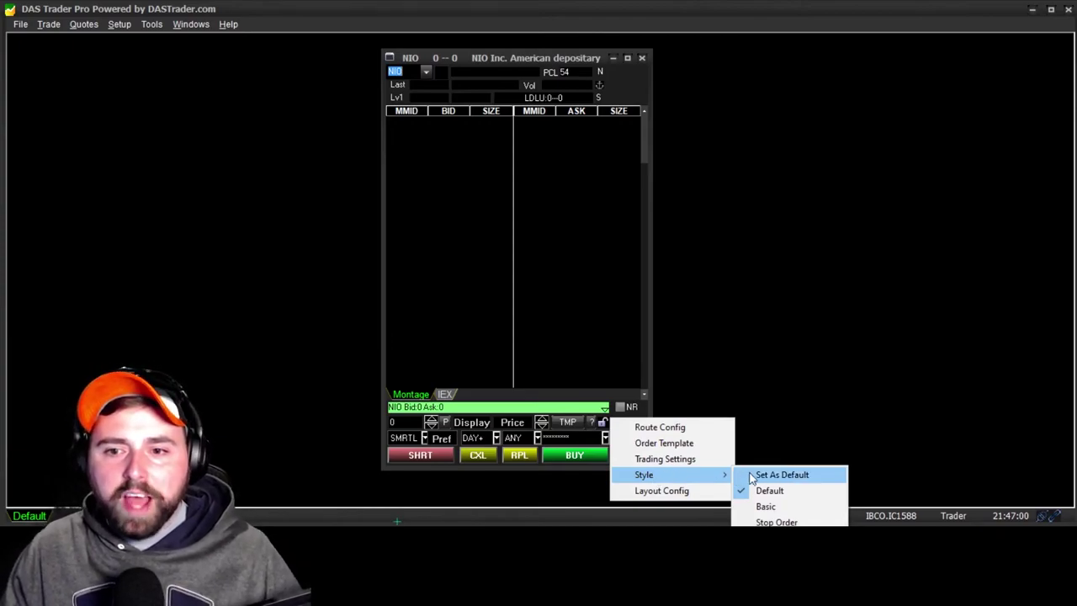
{"action": "left_click", "coordinate": [779, 522]}
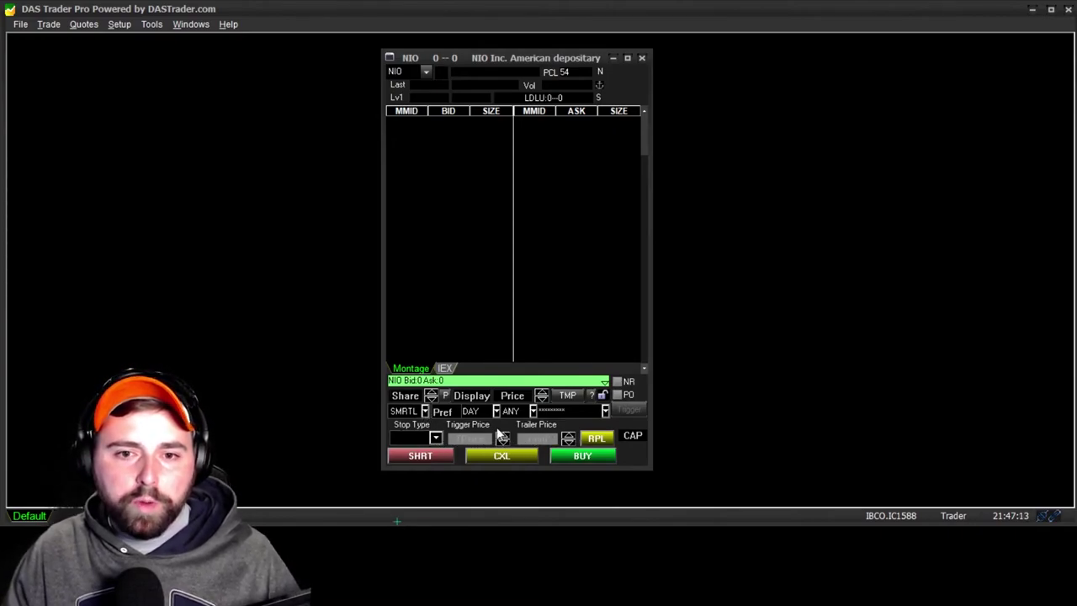
Step: Set the order's route to STOP, trying SMRTM first
{"action": "left_click", "coordinate": [426, 412]}
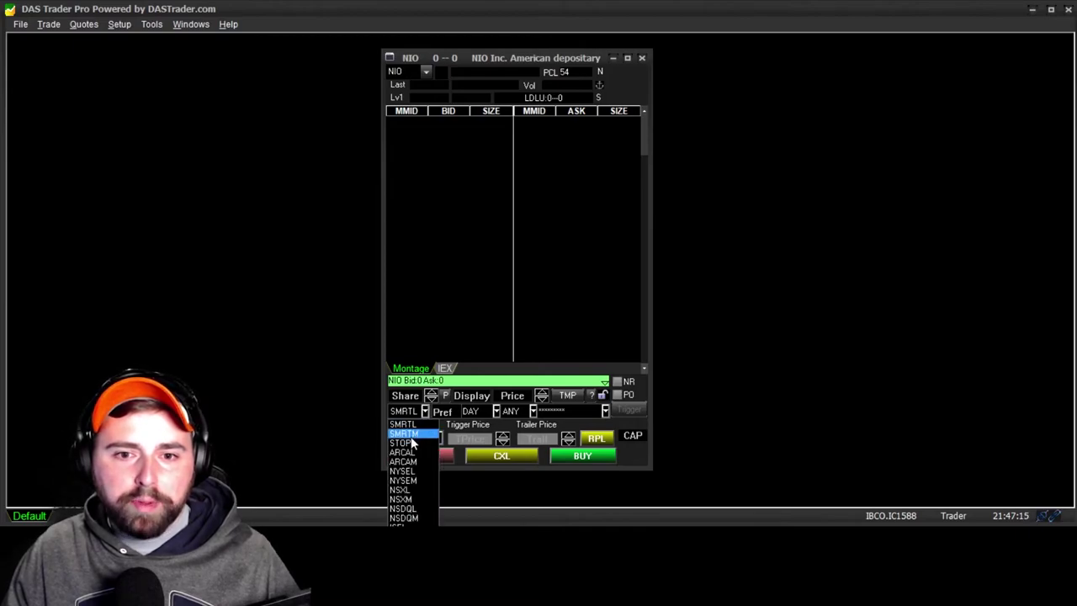
{"action": "left_click", "coordinate": [408, 433]}
{"action": "left_click", "coordinate": [426, 412]}
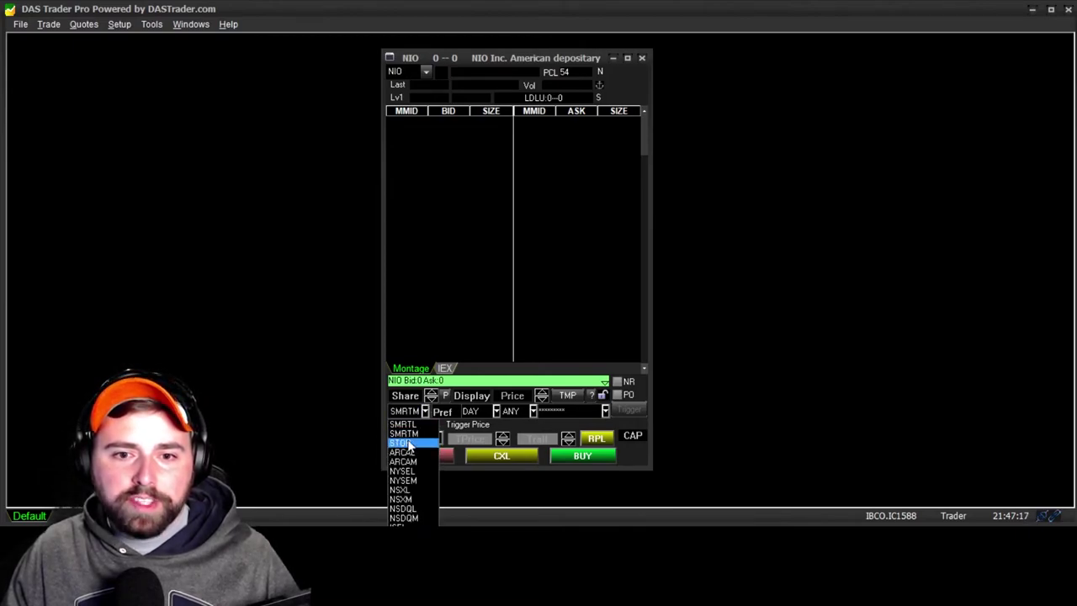
{"action": "left_click", "coordinate": [404, 441]}
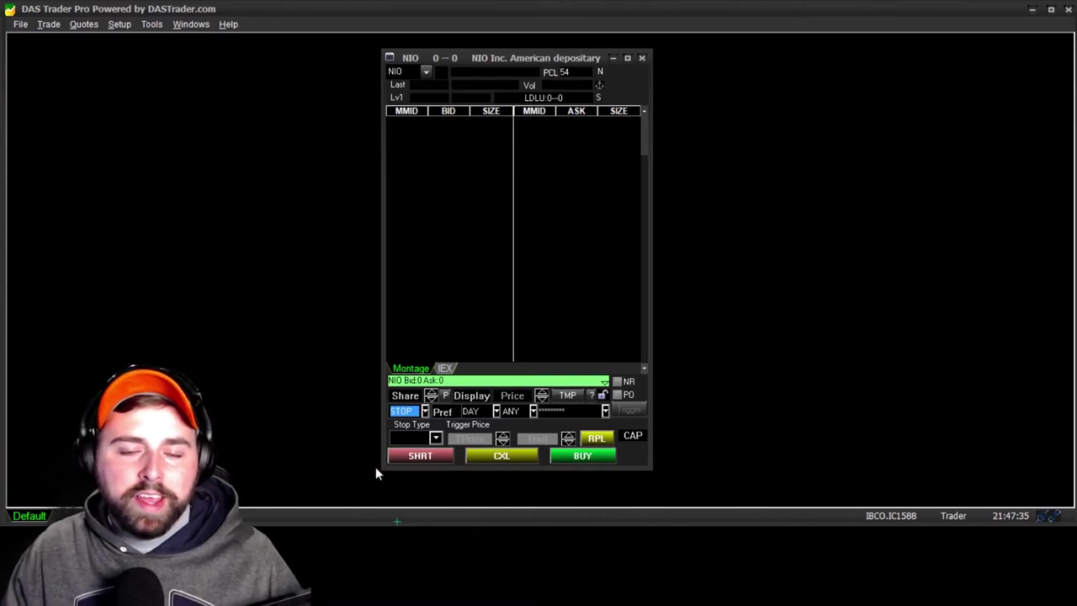
Step: Review the available stop types and choose Trailing with a trailer price of .5
{"action": "left_click", "coordinate": [459, 438]}
{"action": "left_click", "coordinate": [435, 437]}
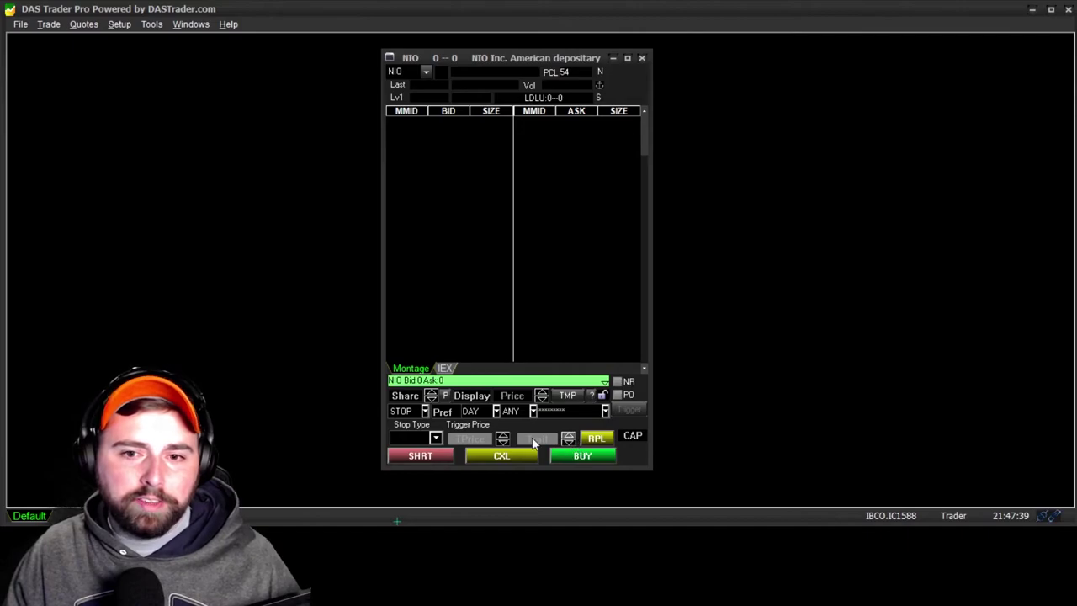
{"action": "left_click", "coordinate": [435, 438]}
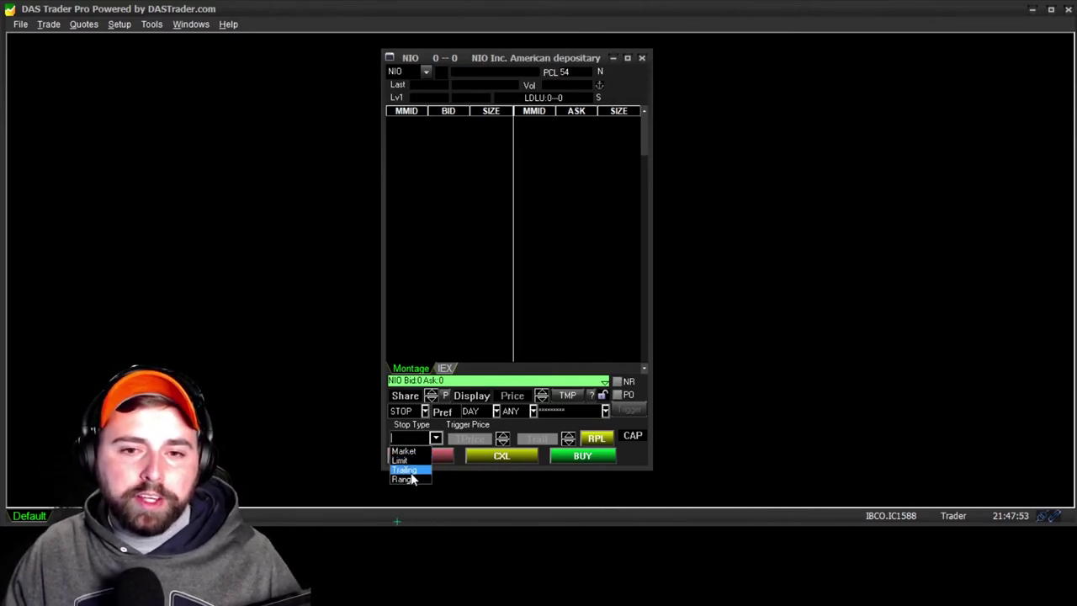
{"action": "left_click", "coordinate": [541, 441]}
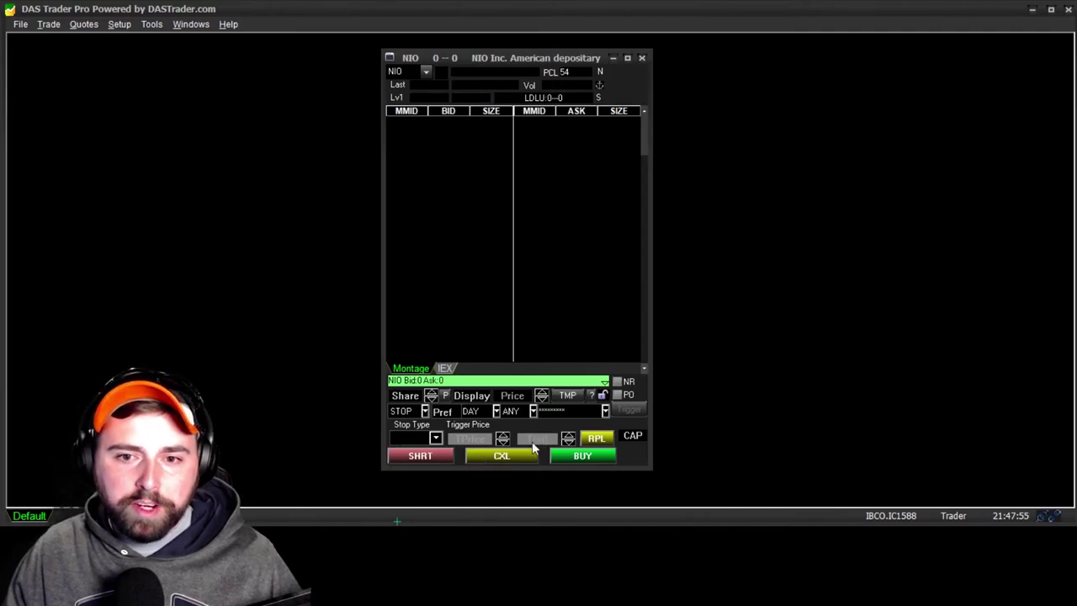
{"action": "left_click", "coordinate": [434, 439]}
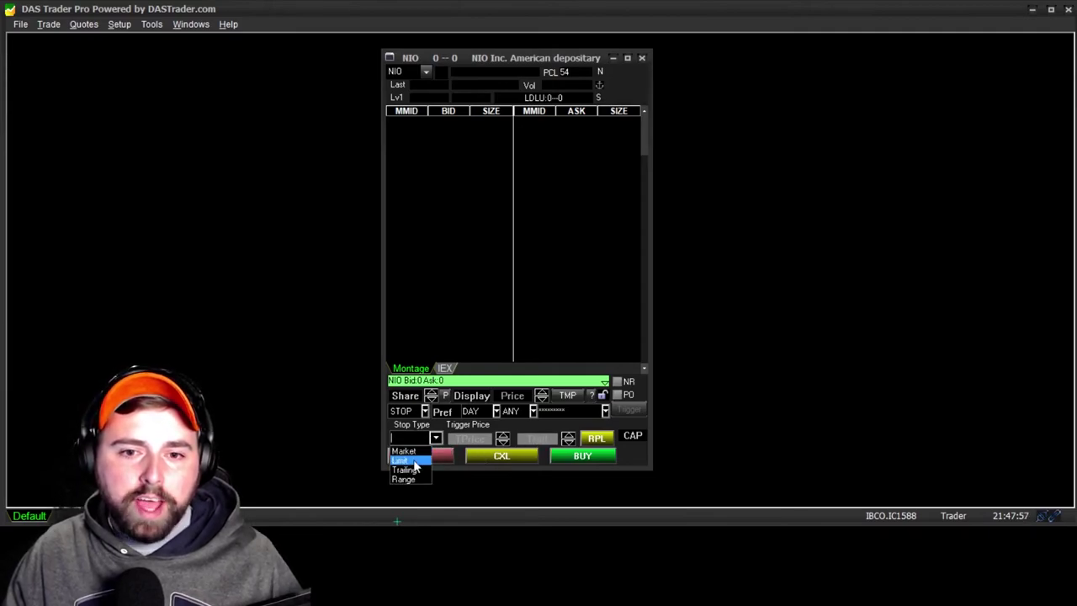
{"action": "left_click", "coordinate": [404, 469]}
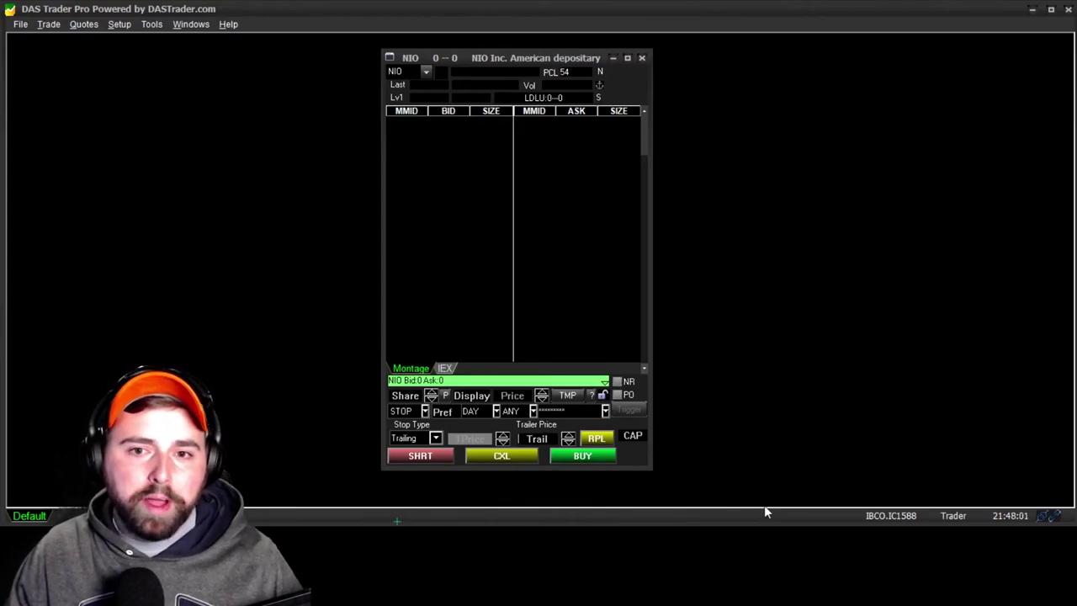
{"action": "key", "text": "Delete"}
{"action": "type", "text": ".5"}
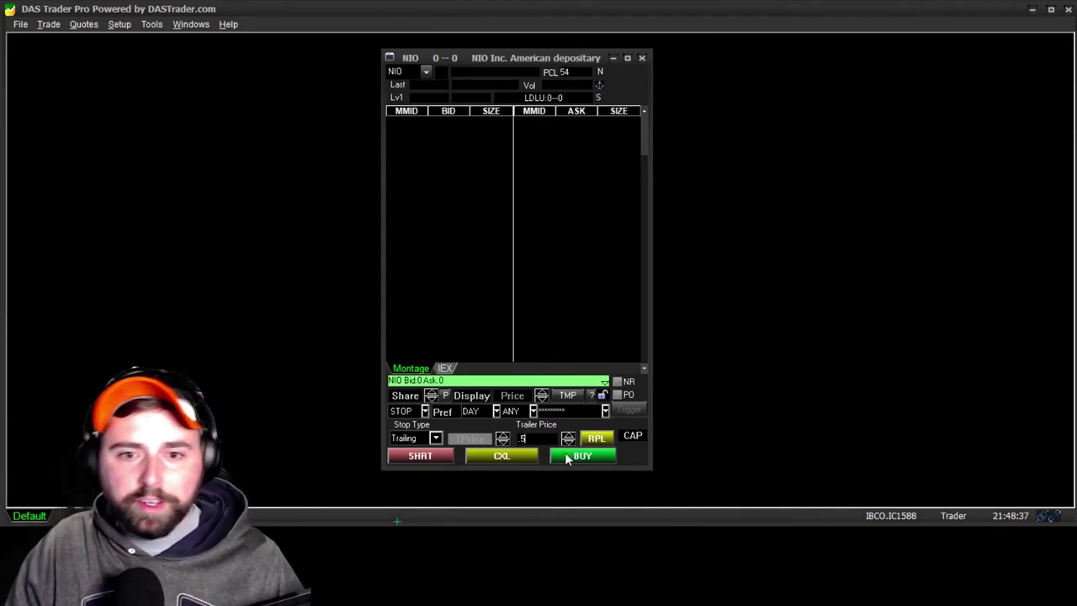
Step: Change the stop type to Range with a high range of .5, trying out the low range entry
{"action": "left_click", "coordinate": [437, 438]}
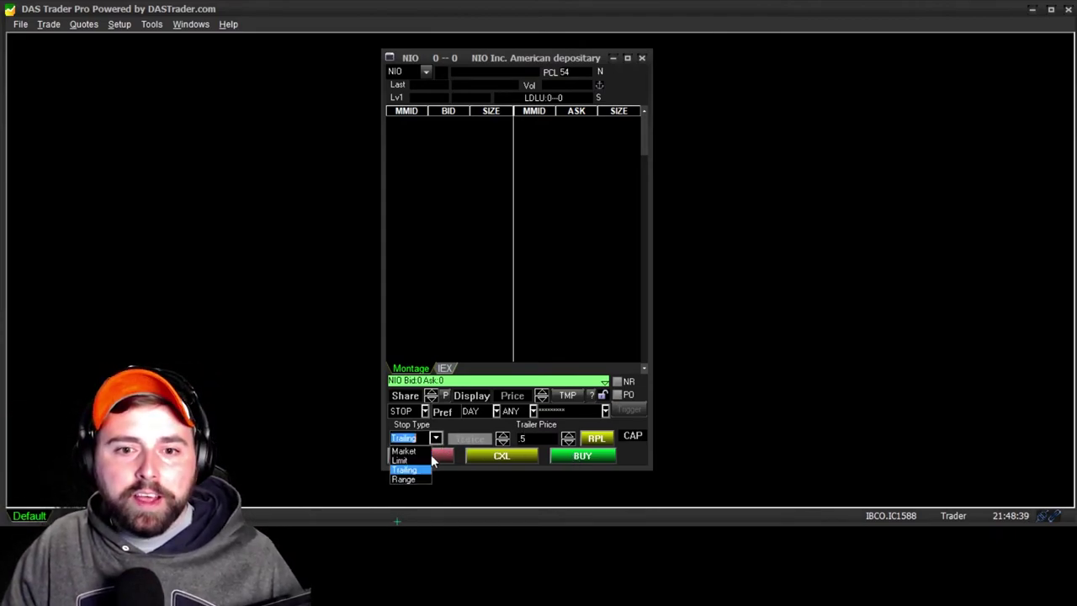
{"action": "left_click", "coordinate": [407, 479]}
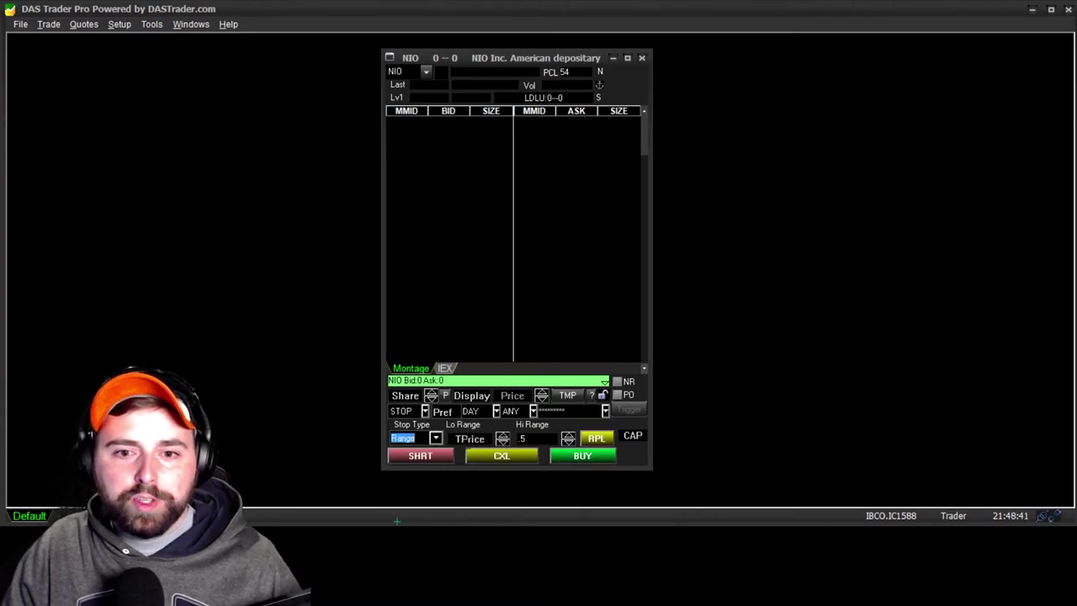
{"action": "left_click", "coordinate": [451, 438]}
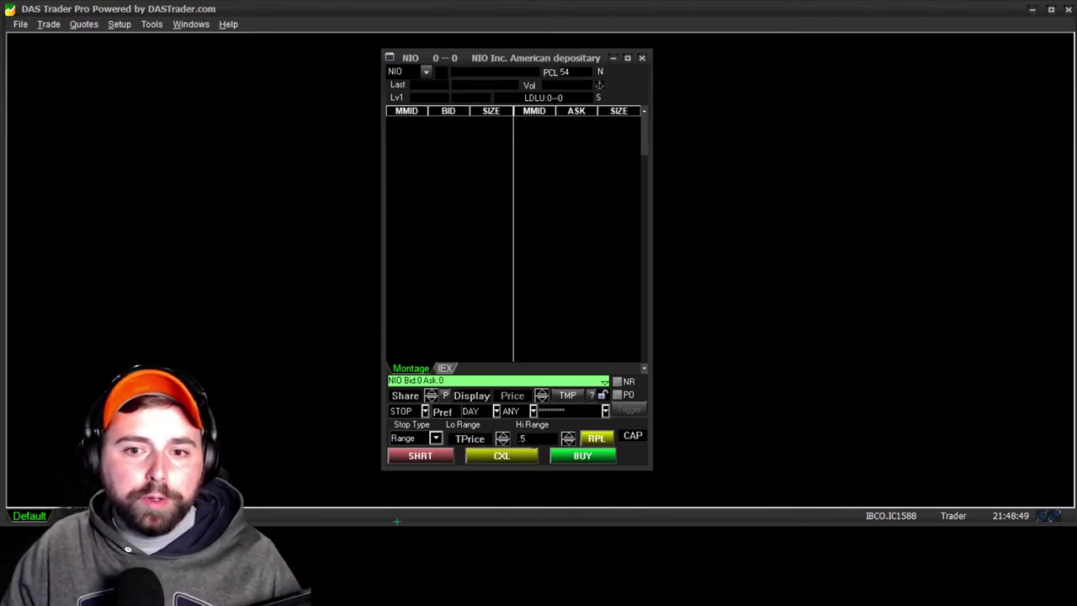
{"action": "key", "text": "Tab"}
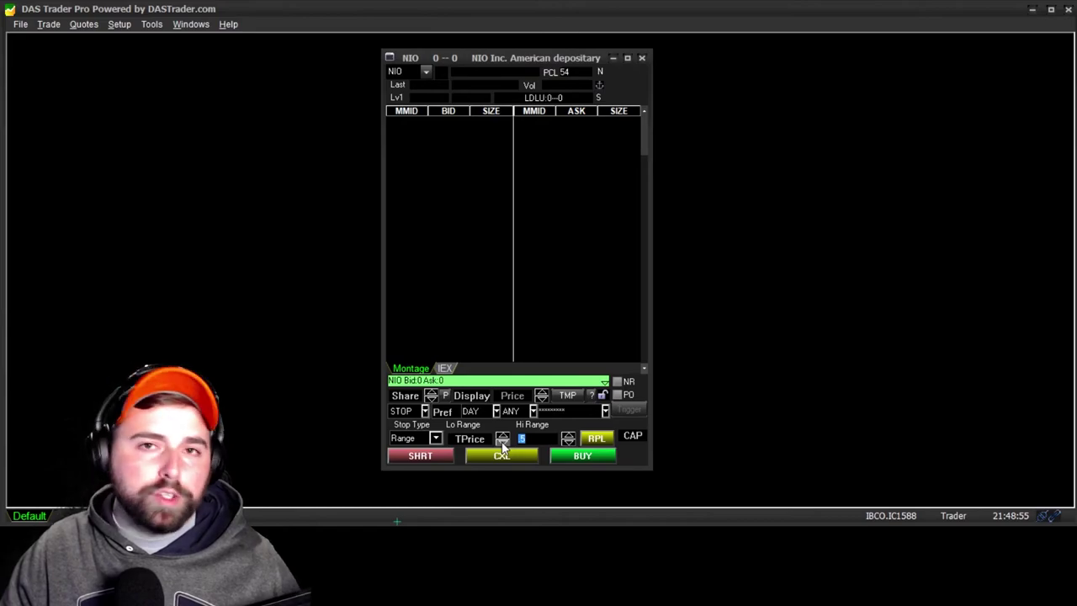
{"action": "type", "text": ".5"}
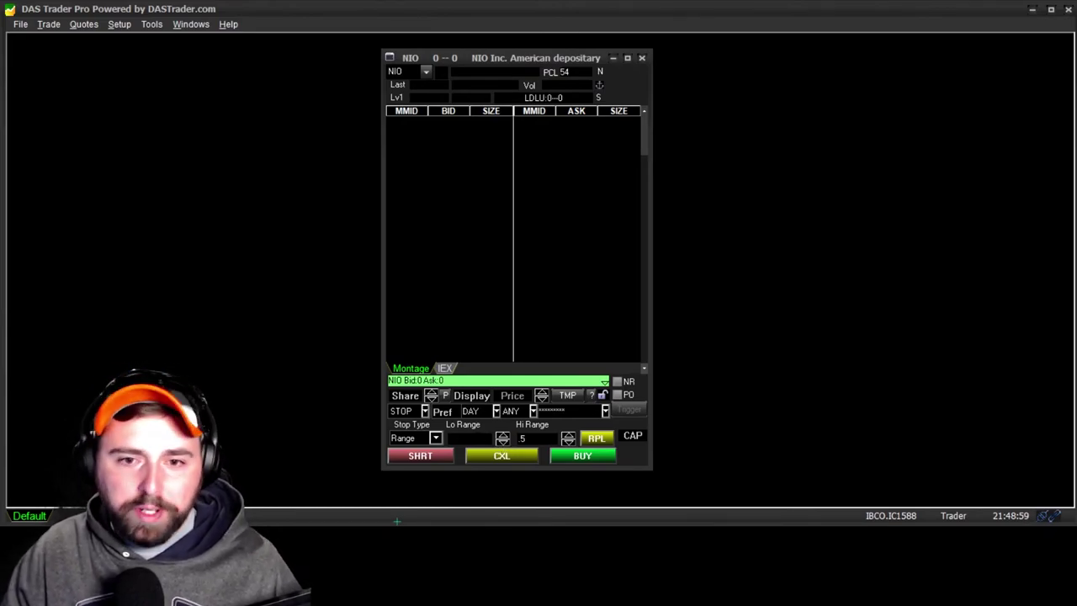
Step: Try the Limit stop type and its trigger price entry, ending with the stop type set to Market
{"action": "left_click", "coordinate": [438, 437]}
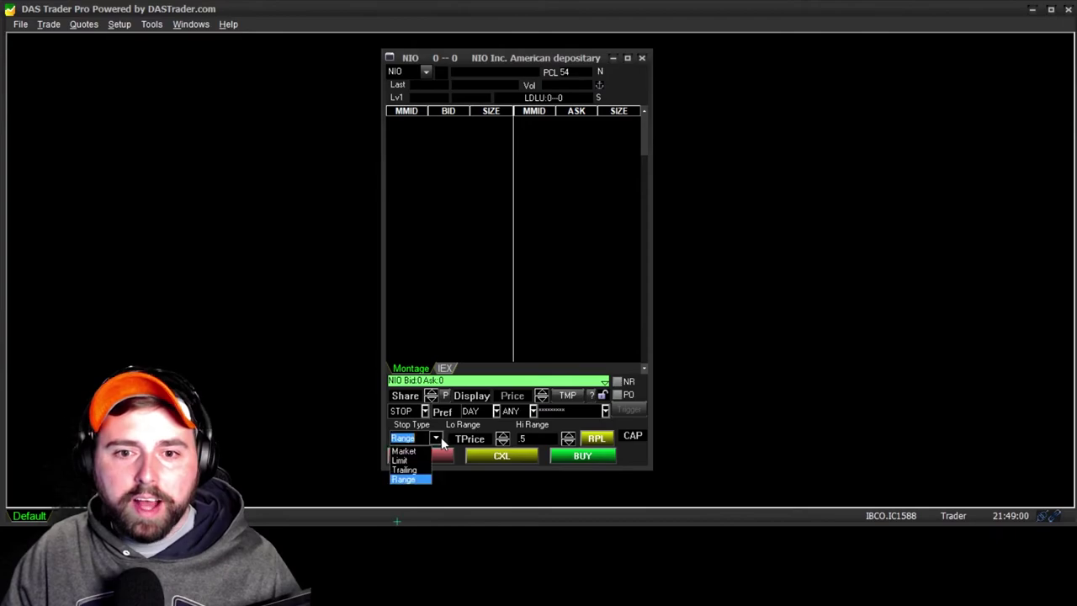
{"action": "left_click", "coordinate": [401, 460]}
{"action": "key", "text": "Tab"}
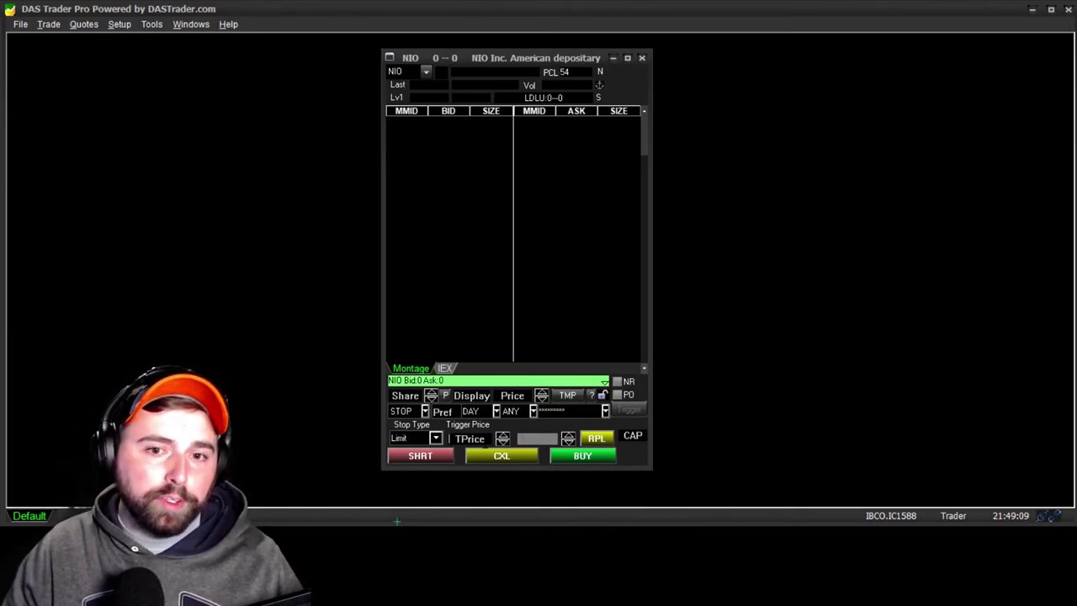
{"action": "left_click", "coordinate": [437, 438]}
{"action": "left_click", "coordinate": [431, 450]}
{"action": "key", "text": "Tab"}
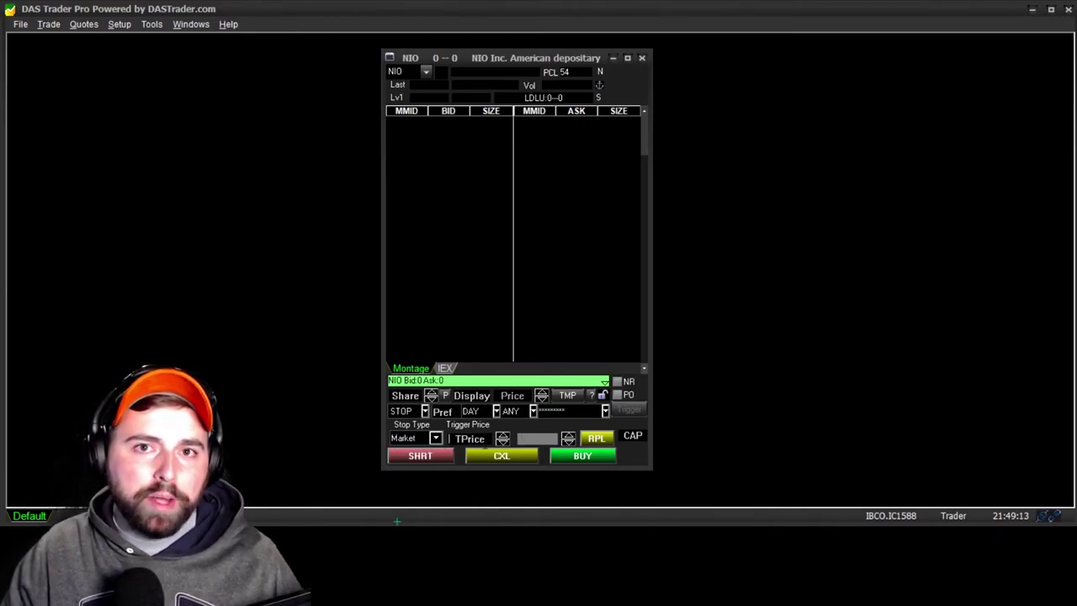
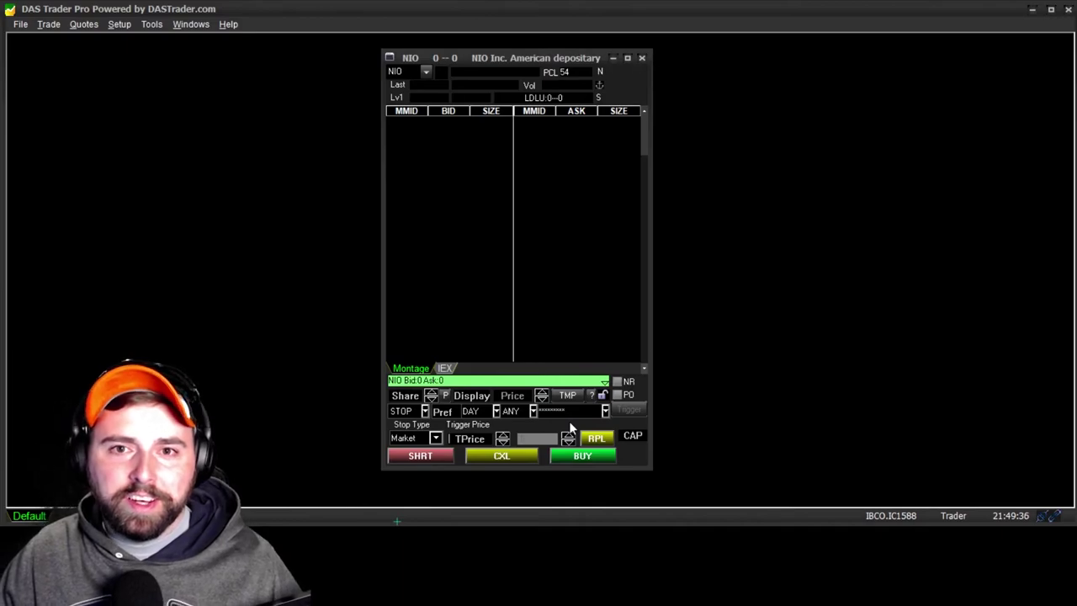
Step: Examine the montage's Layout Config settings and cancel without making changes
{"action": "right_click", "coordinate": [569, 425]}
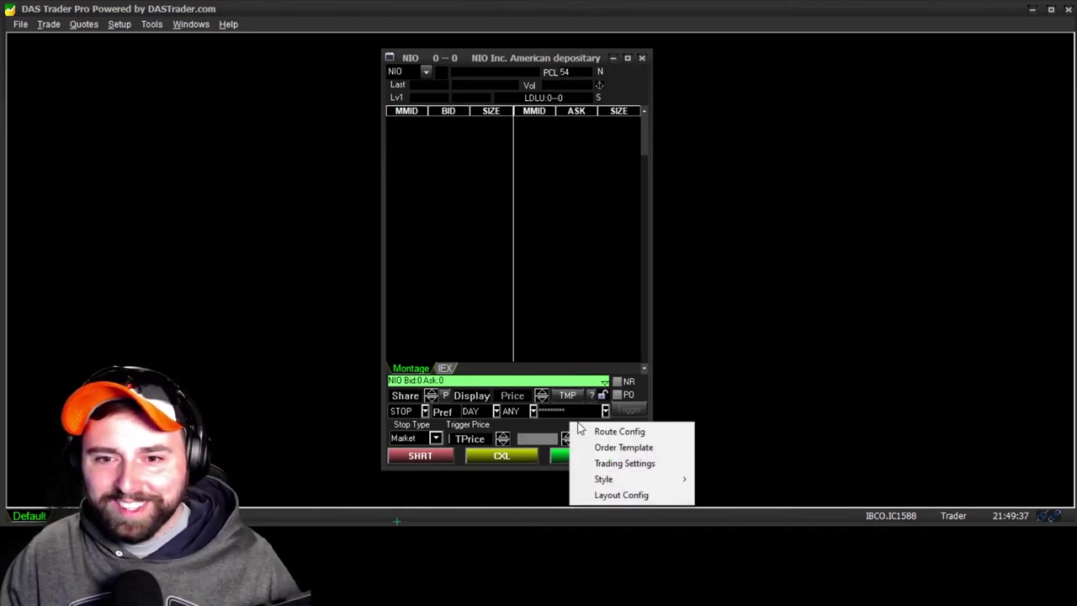
{"action": "left_click", "coordinate": [633, 495]}
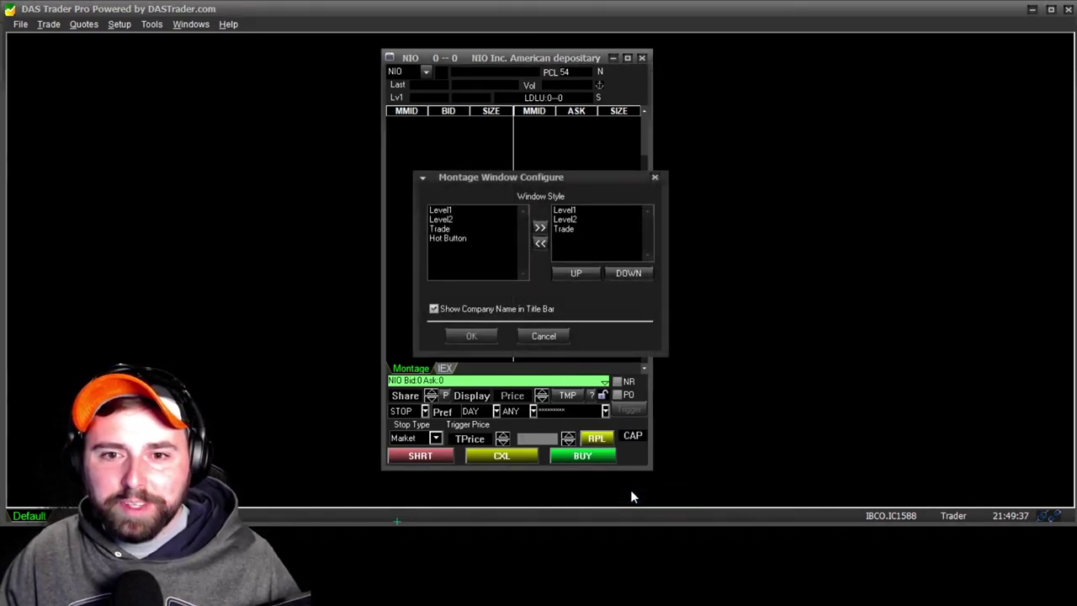
{"action": "left_click", "coordinate": [565, 334]}
Step: Add the Hot Button section to the montage's window style through its layout configuration and apply it
{"action": "right_click", "coordinate": [588, 431]}
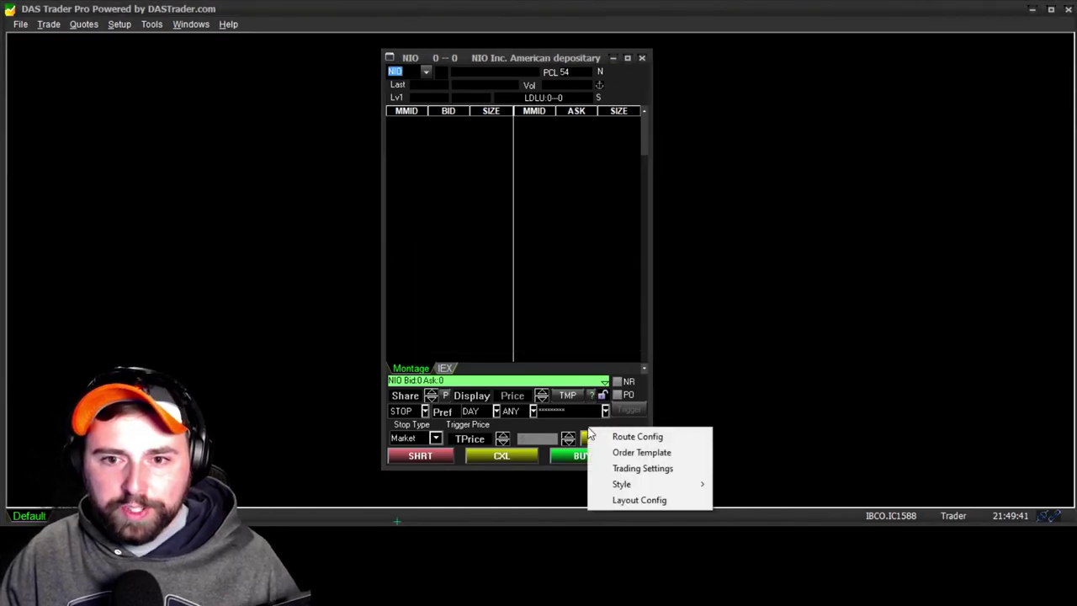
{"action": "left_click", "coordinate": [636, 496]}
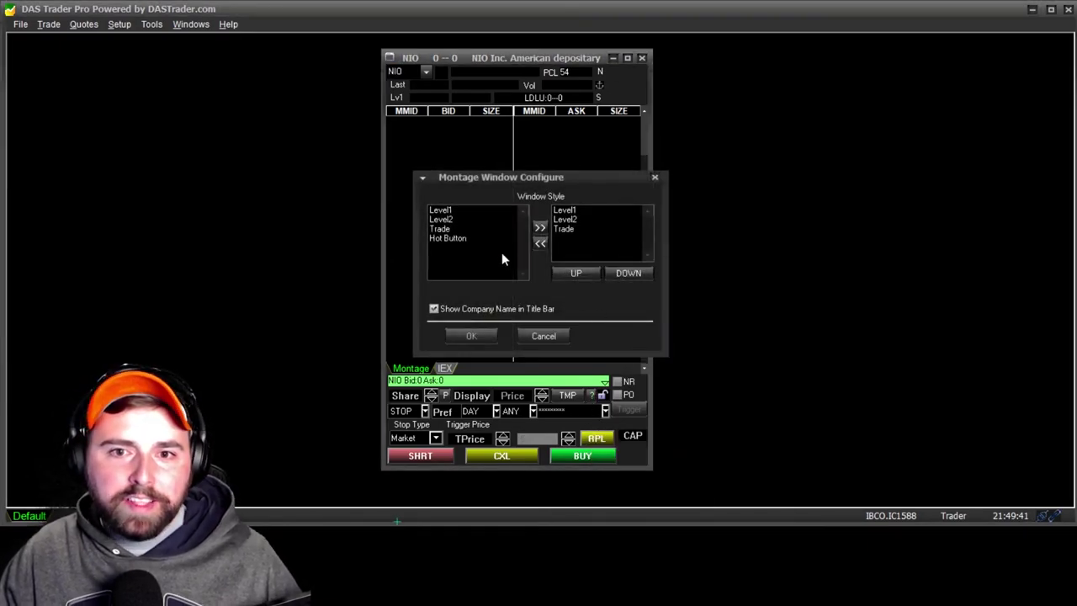
{"action": "left_click", "coordinate": [471, 239]}
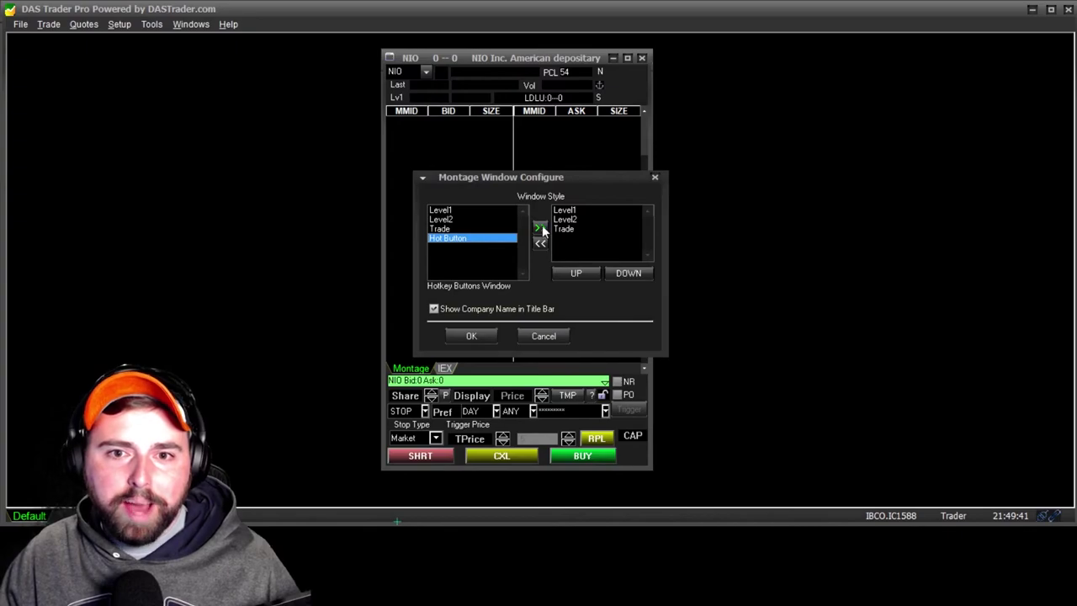
{"action": "left_click", "coordinate": [540, 227]}
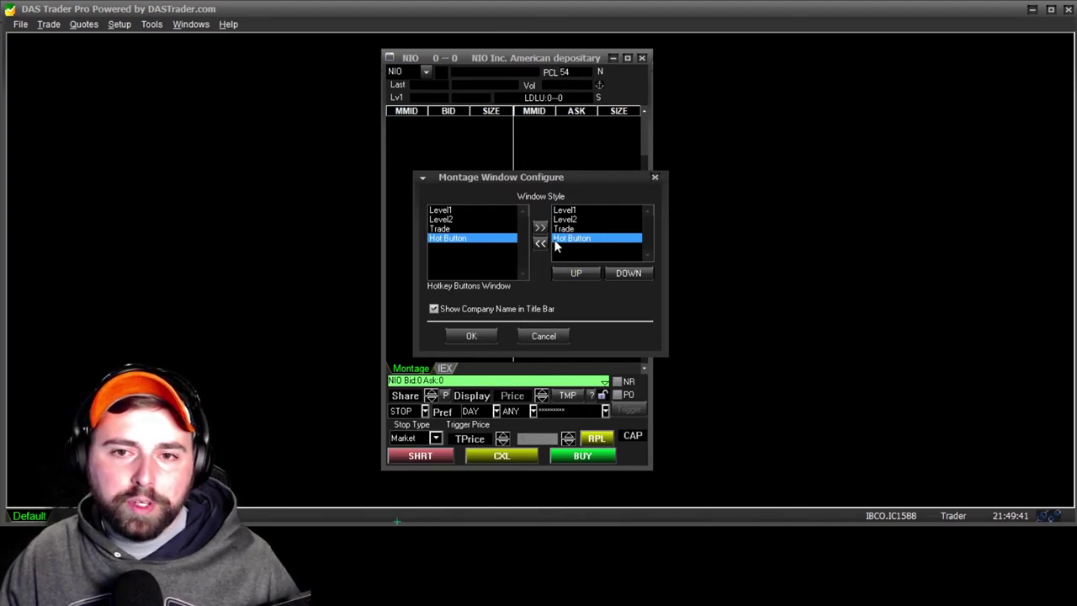
{"action": "left_click", "coordinate": [475, 338]}
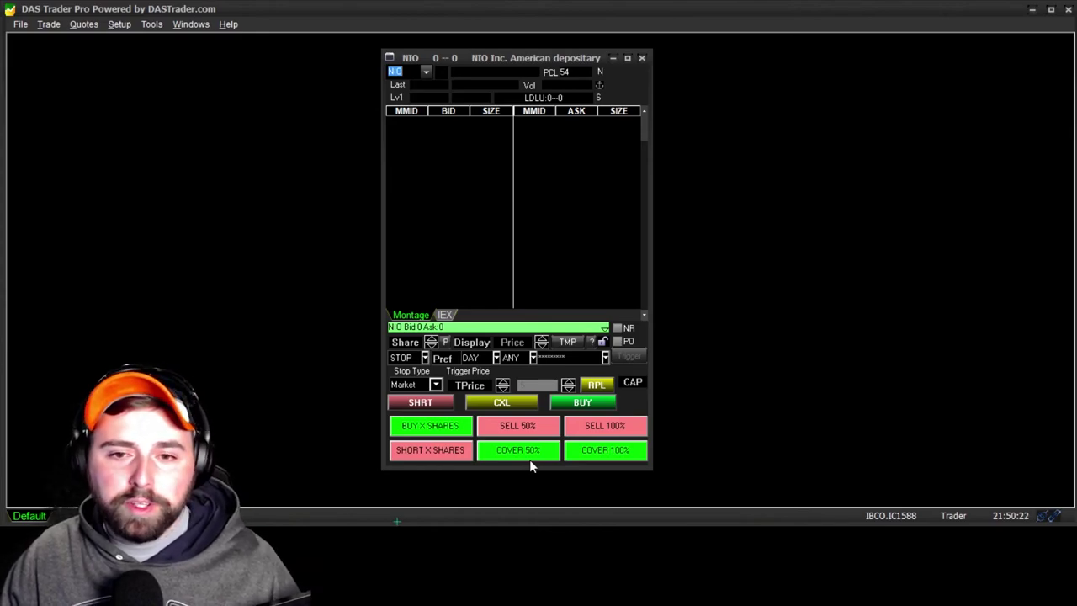
Step: Examine the script of the BUY X SHARES hot button and close its editor without changes
{"action": "right_click", "coordinate": [434, 427]}
{"action": "left_click", "coordinate": [465, 466]}
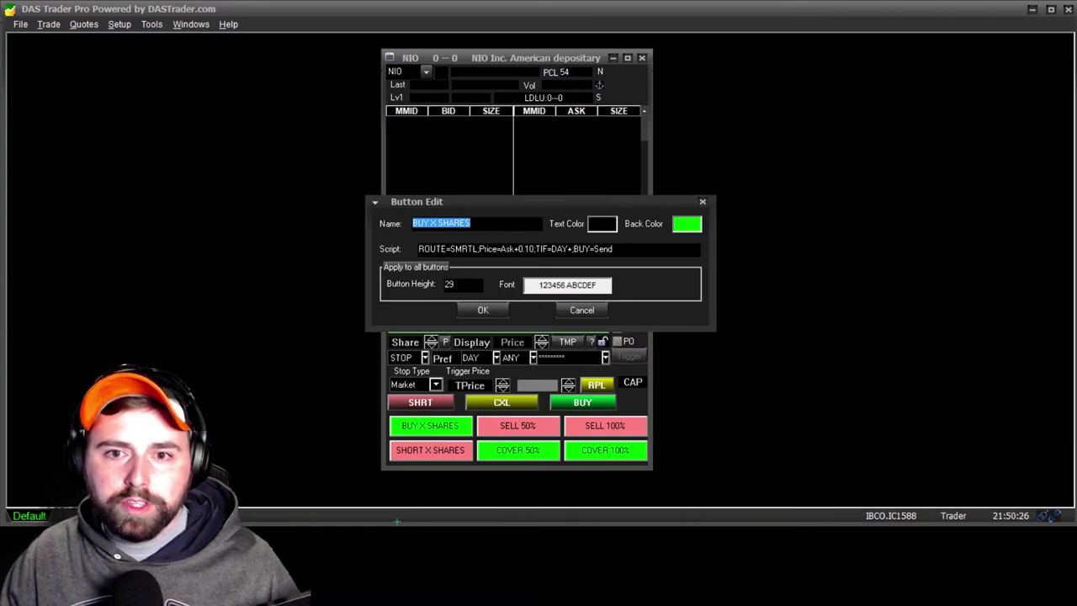
{"action": "double_click", "coordinate": [610, 248]}
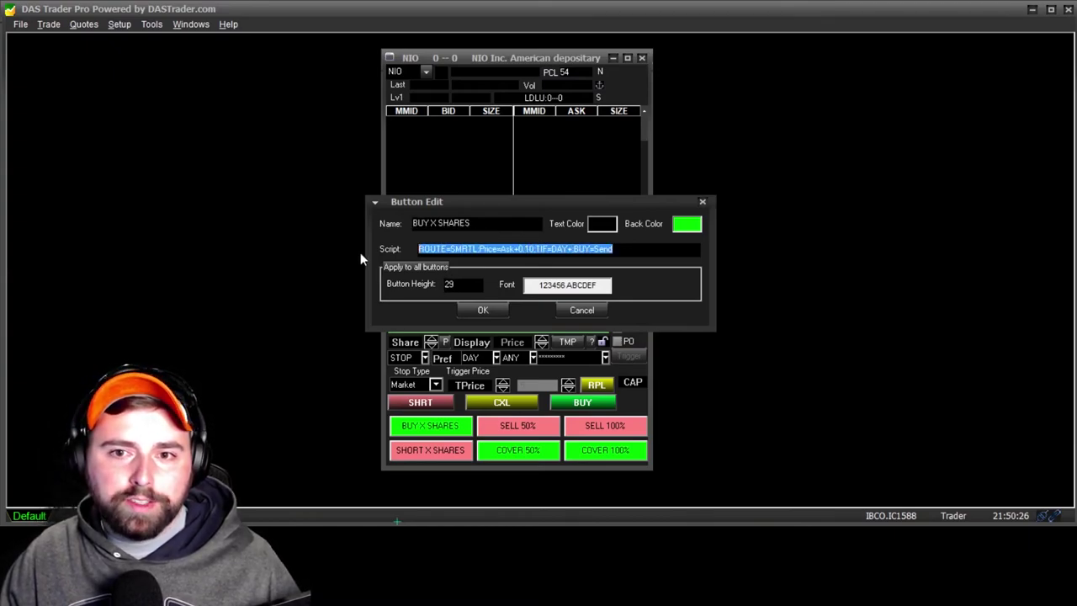
{"action": "left_click", "coordinate": [609, 248]}
{"action": "left_click", "coordinate": [587, 312]}
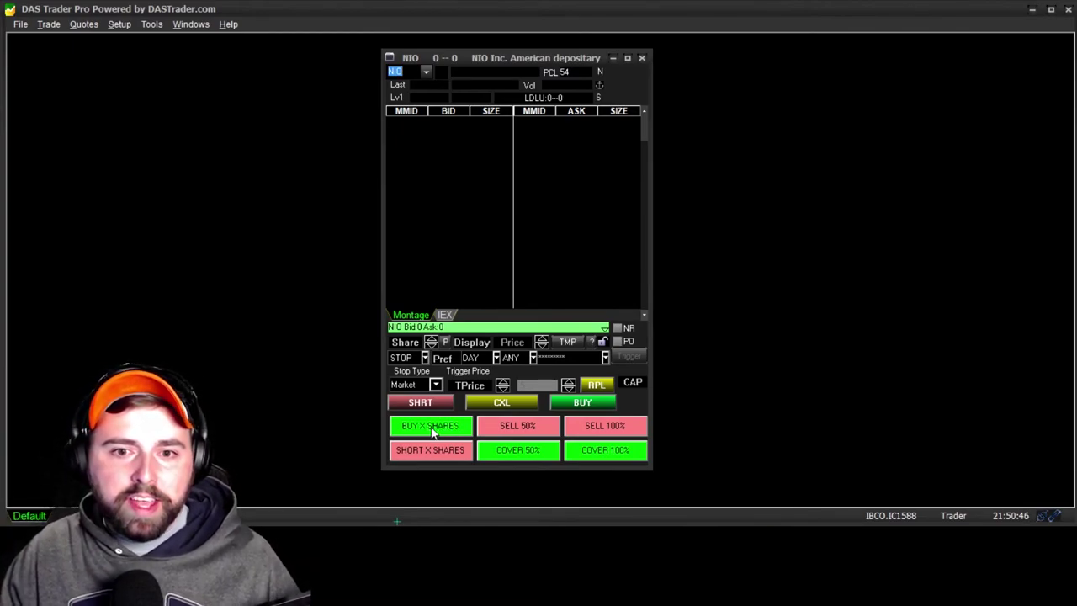
Step: Set the montage order to the SMRTL route with 300 shares, checking the setup against the BUY X SHARES button's script
{"action": "scroll", "coordinate": [410, 357], "scroll_direction": "down", "scroll_amount": 1}
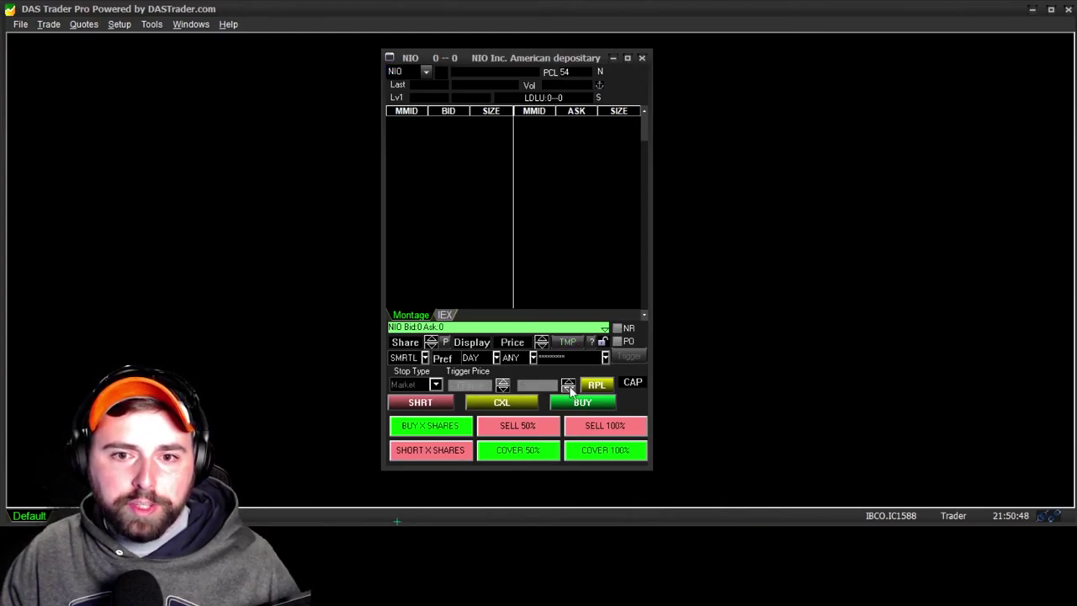
{"action": "scroll", "coordinate": [404, 341], "scroll_direction": "up", "scroll_amount": 3}
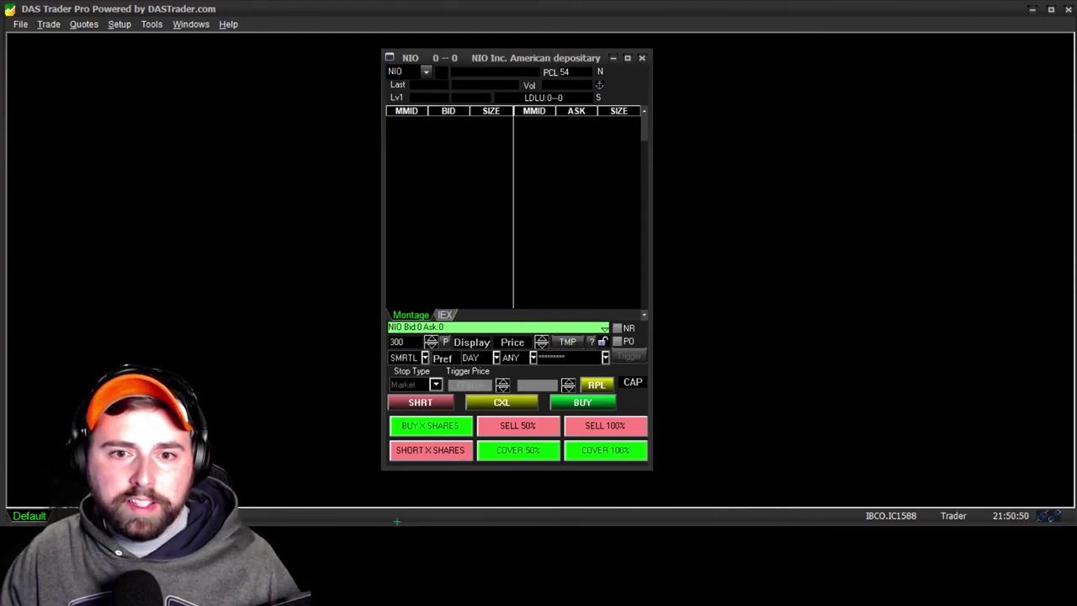
{"action": "right_click", "coordinate": [420, 428]}
{"action": "left_click", "coordinate": [481, 464]}
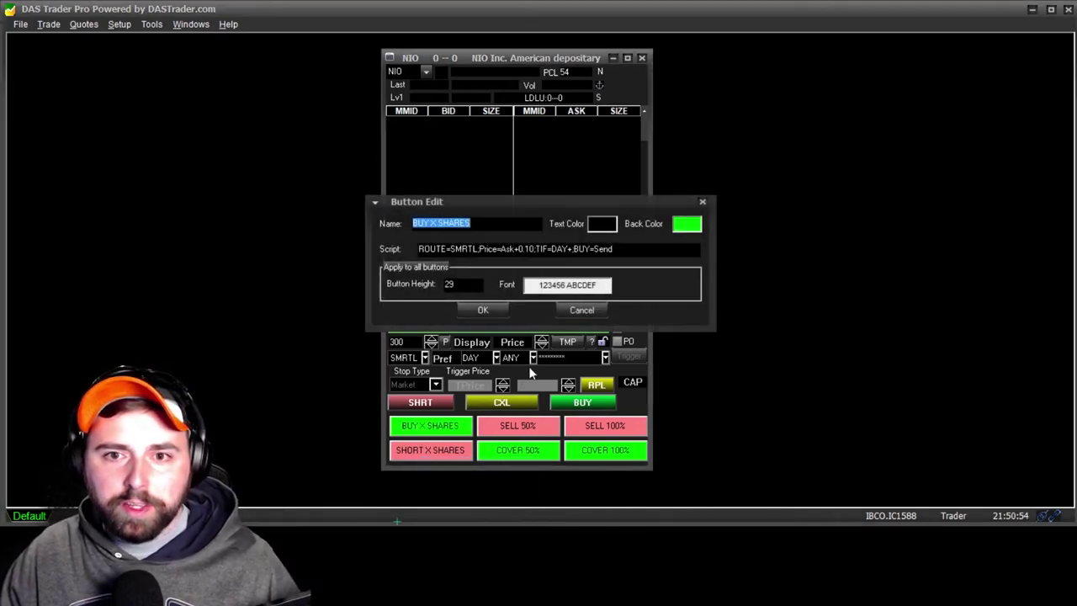
{"action": "left_click", "coordinate": [589, 312]}
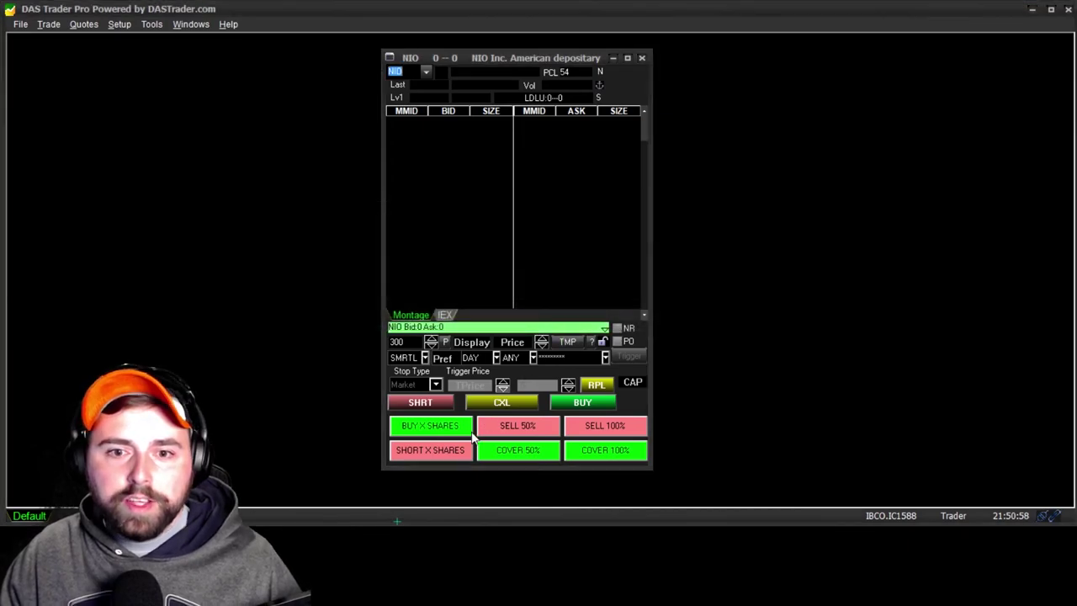
{"action": "left_click", "coordinate": [395, 342]}
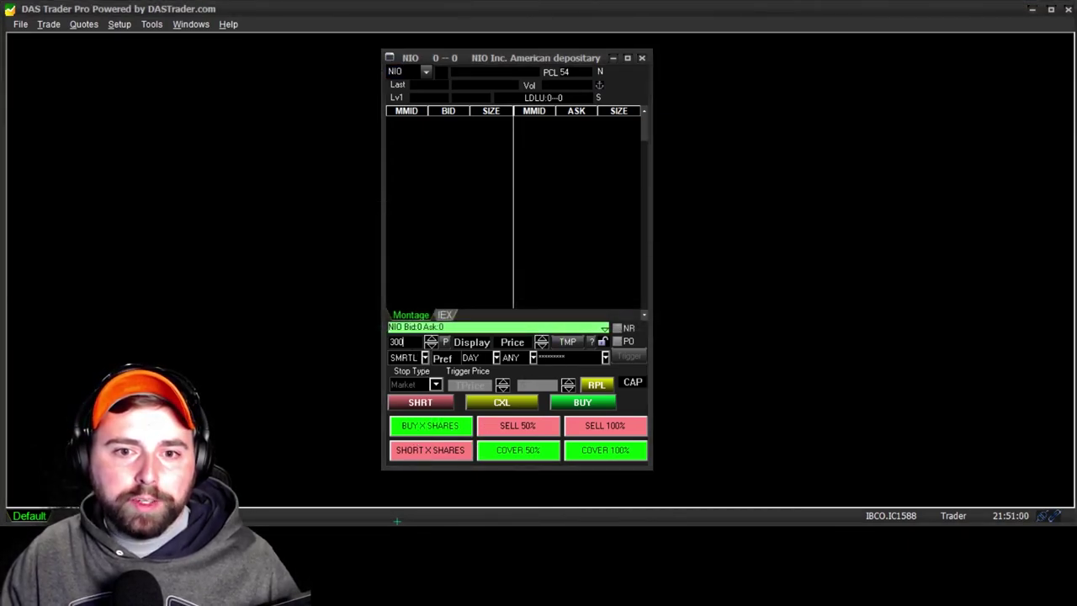
Step: Open the BUY X SHARES button for editing and examine its script's route, DAY+ time in force and BUY=Send command
{"action": "right_click", "coordinate": [438, 426]}
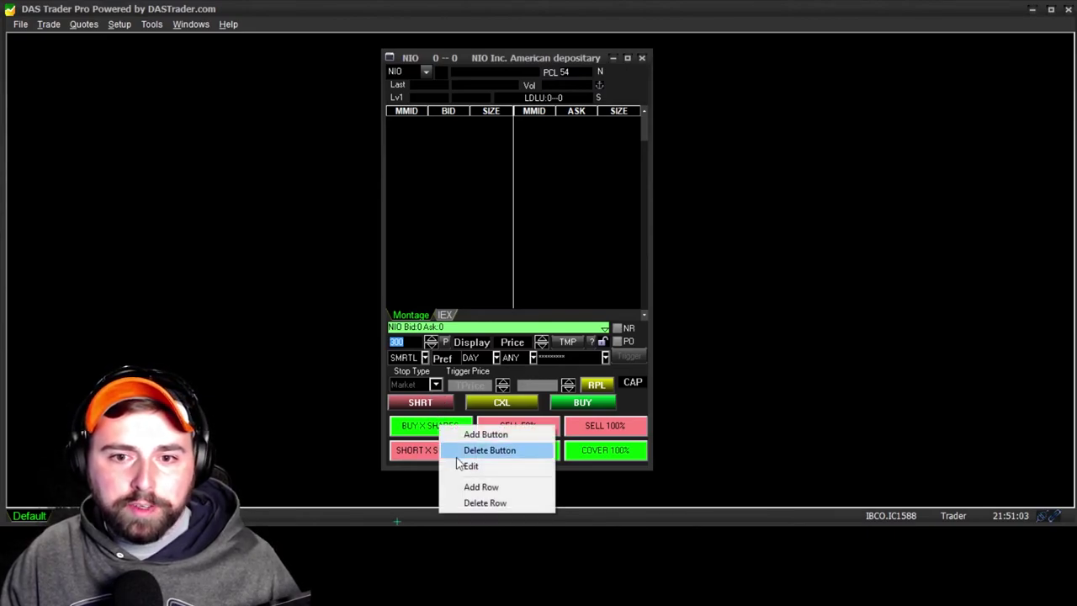
{"action": "left_click", "coordinate": [463, 466]}
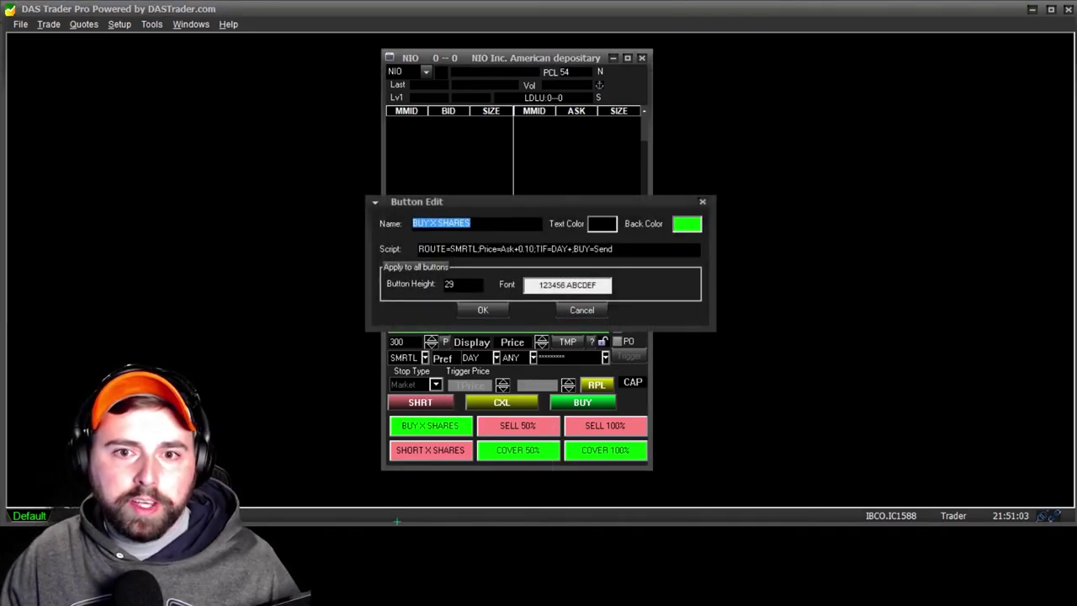
{"action": "left_click", "coordinate": [473, 249]}
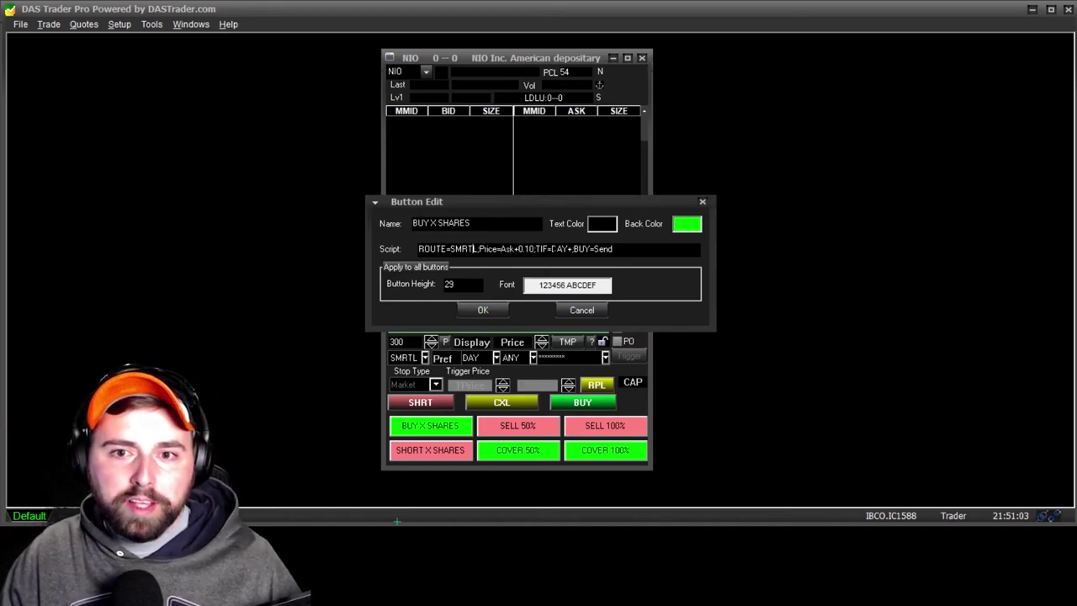
{"action": "left_click_drag", "start_coordinate": [551, 249], "coordinate": [573, 249]}
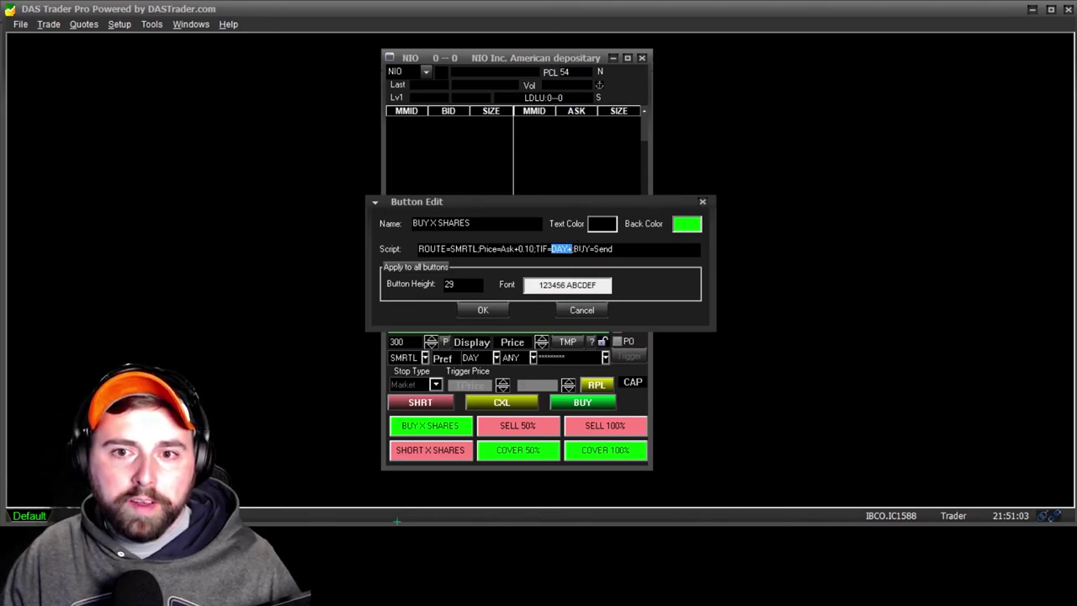
{"action": "left_click", "coordinate": [574, 249]}
{"action": "left_click", "coordinate": [614, 249]}
{"action": "key", "text": "shift+Left"}
{"action": "key", "text": "shift+Left"}
{"action": "key", "text": "shift+Left"}
{"action": "key", "text": "shift+Left"}
{"action": "key", "text": "shift+Left"}
{"action": "key", "text": "shift+Left"}
{"action": "key", "text": "shift+Left"}
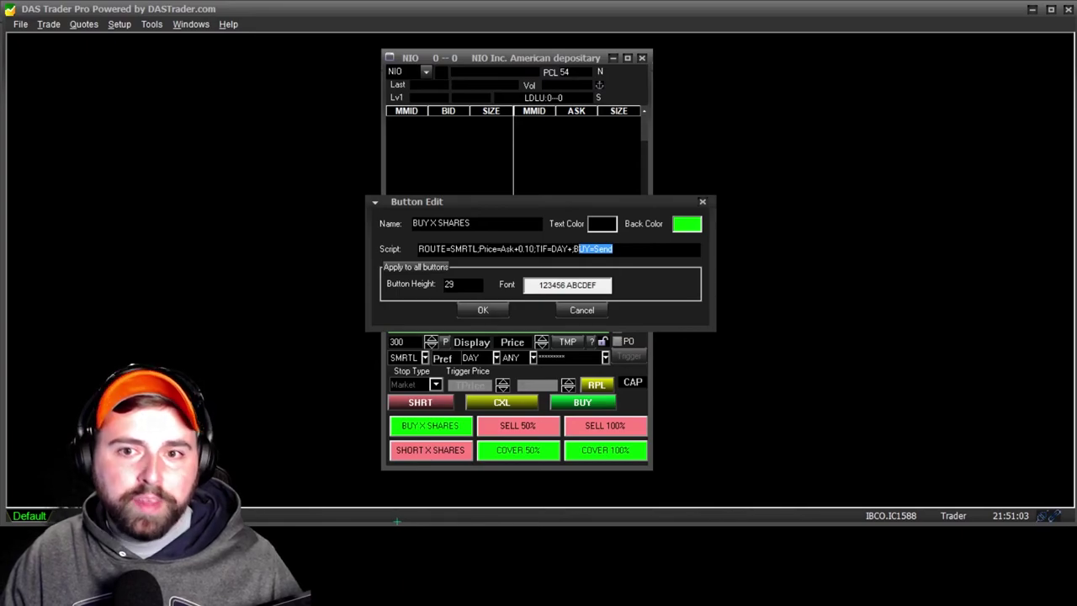
Step: Change the BUY X SHARES script ending to BUY=load, save it, and prepare a buy order with the button
{"action": "left_click", "coordinate": [614, 249]}
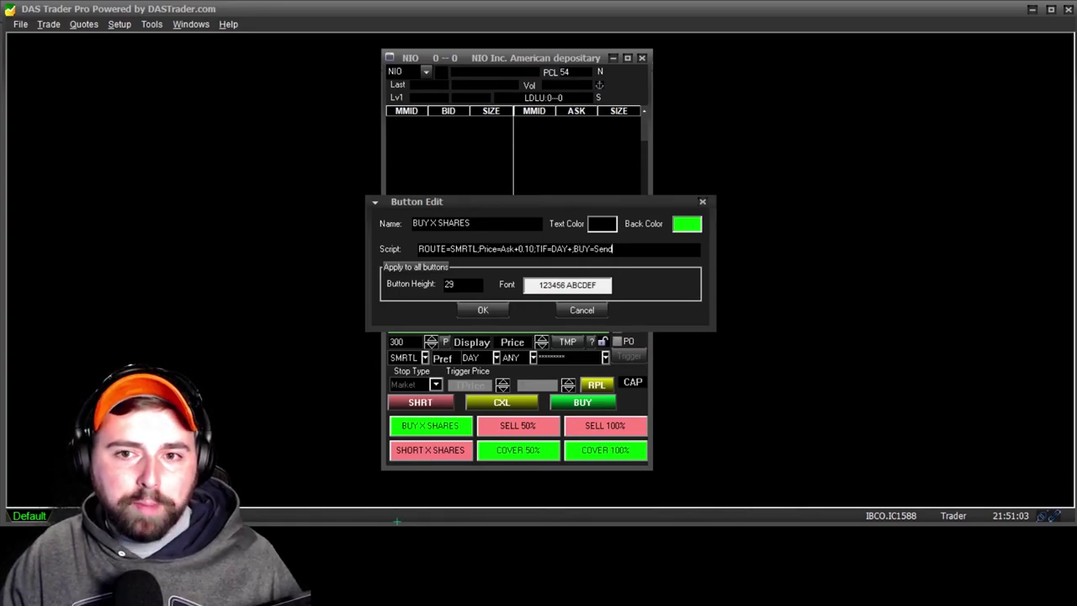
{"action": "key", "text": "shift+Left"}
{"action": "key", "text": "shift+Left"}
{"action": "key", "text": "shift+Left"}
{"action": "key", "text": "shift+Left"}
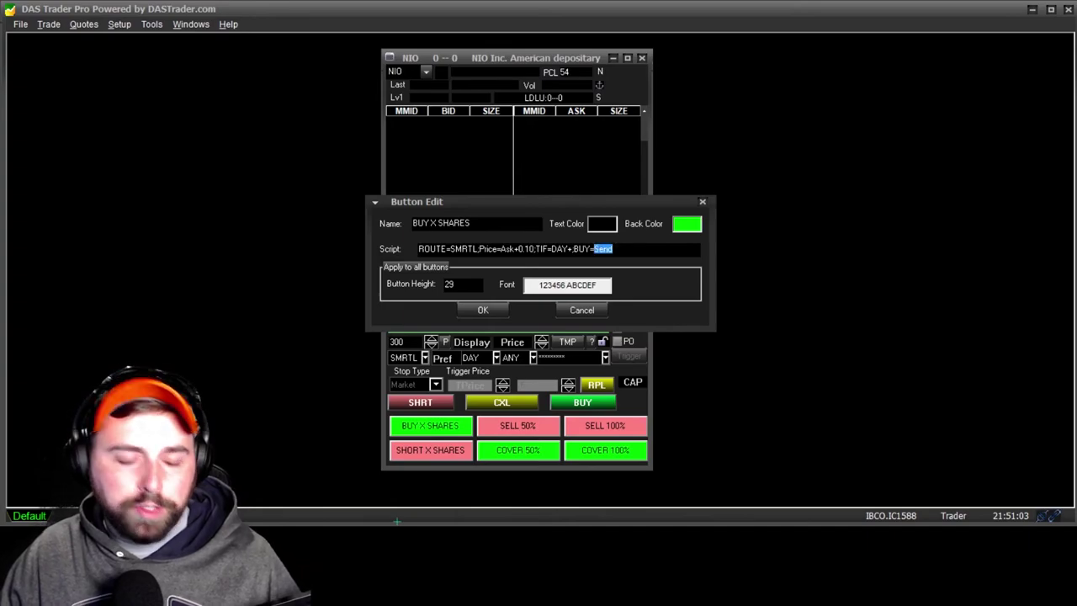
{"action": "key", "text": "BackSpace"}
{"action": "type", "text": "load"}
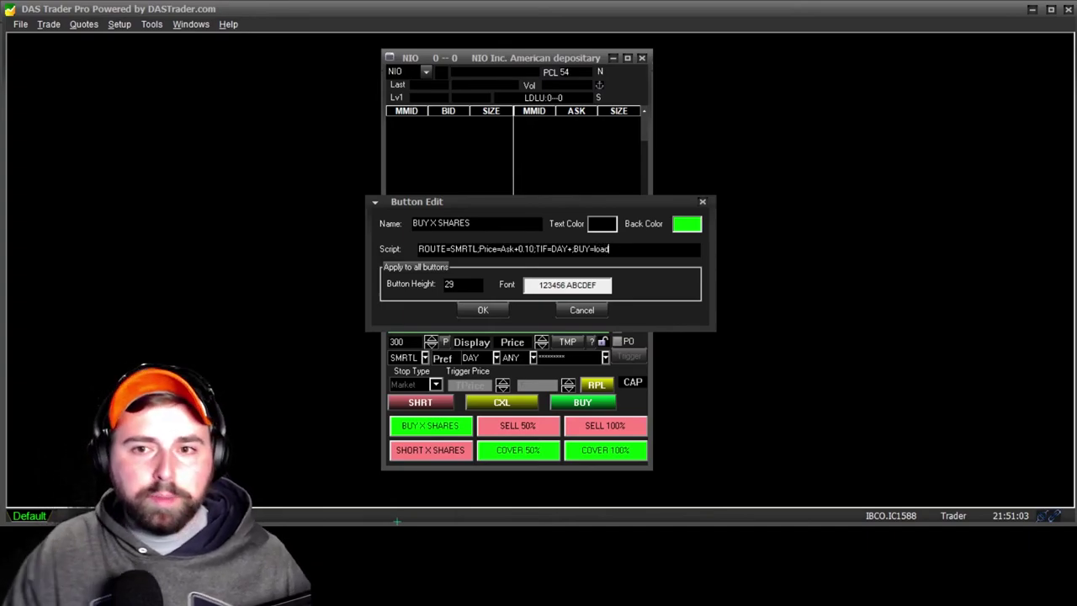
{"action": "left_click", "coordinate": [485, 310]}
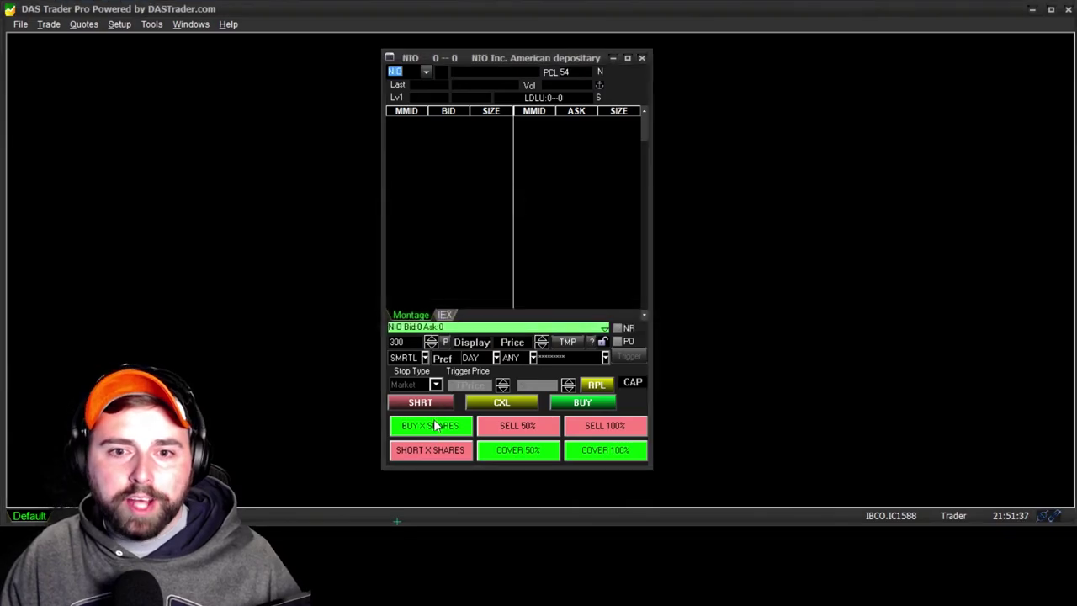
{"action": "left_click", "coordinate": [434, 425]}
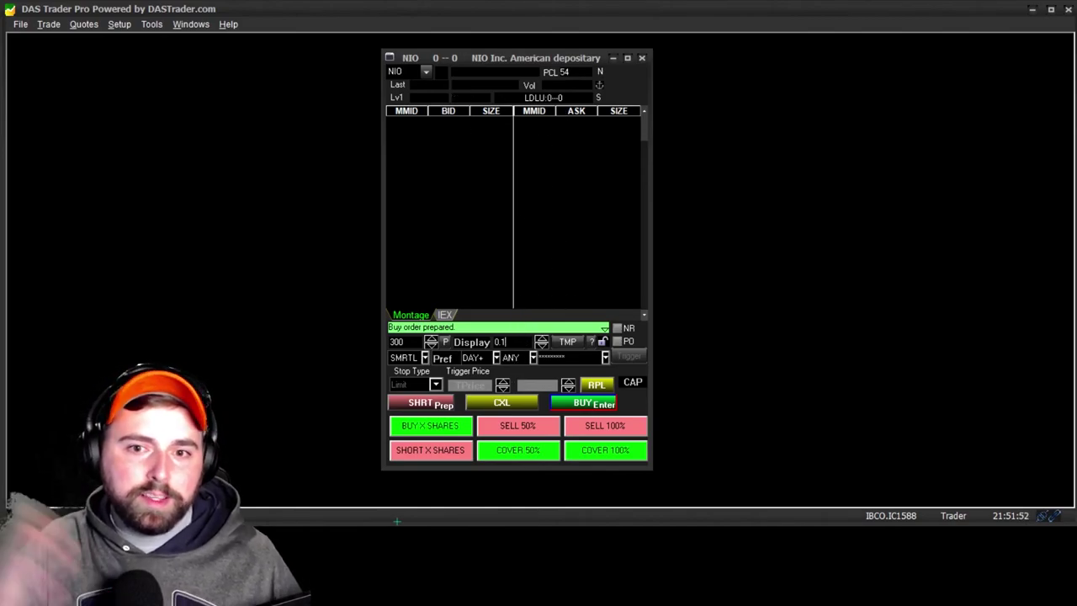
Step: Change the end of the BUY X SHARES button's script to BUY=send and save the button
{"action": "right_click", "coordinate": [438, 427]}
{"action": "left_click", "coordinate": [471, 462]}
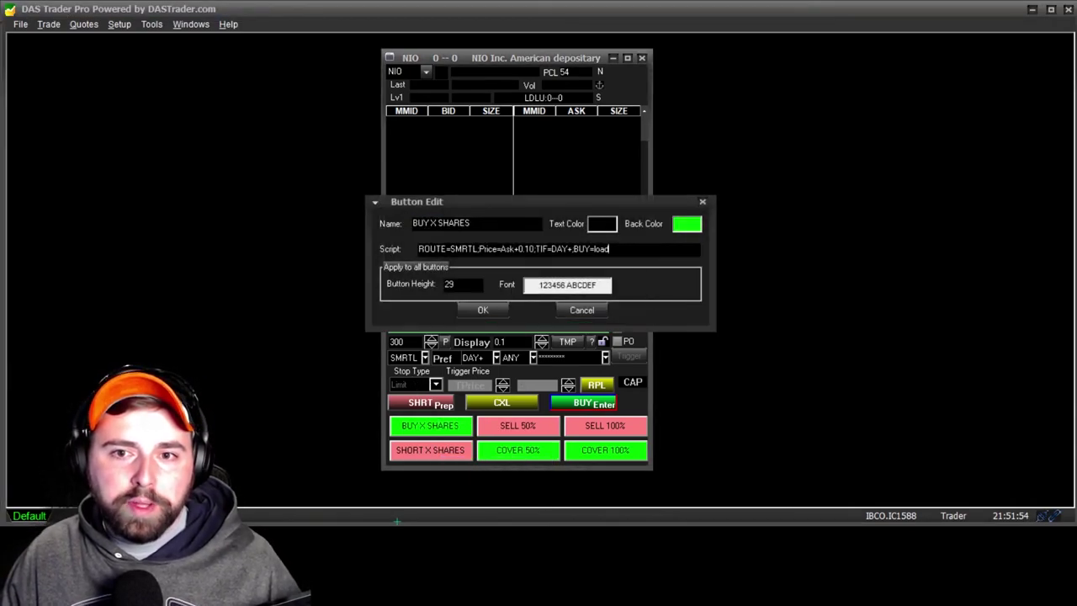
{"action": "key", "text": "BackSpace"}
{"action": "key", "text": "BackSpace"}
{"action": "key", "text": "BackSpace"}
{"action": "key", "text": "BackSpace"}
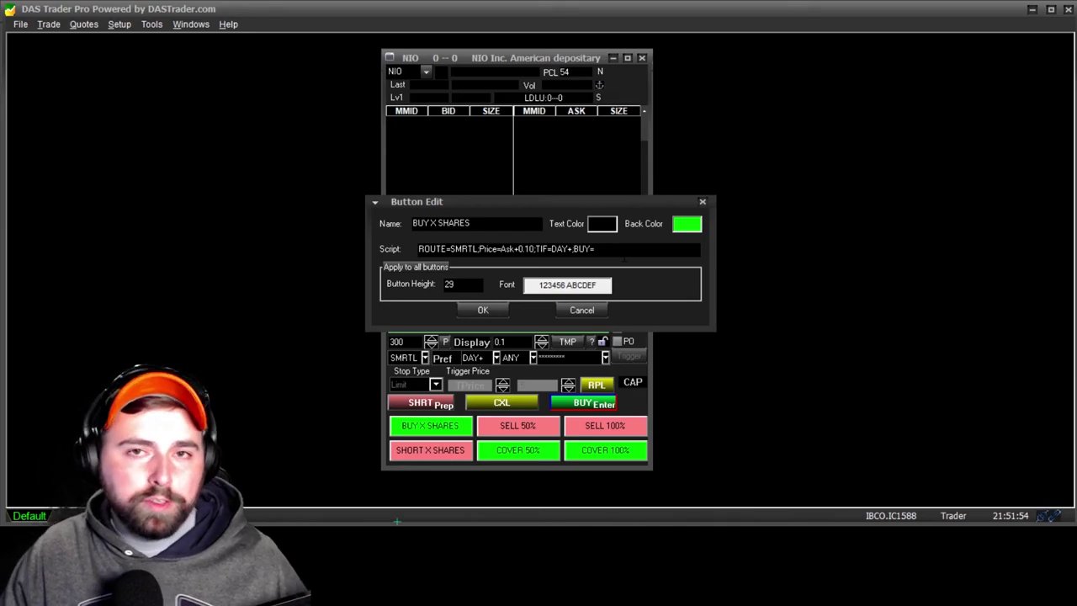
{"action": "type", "text": "send"}
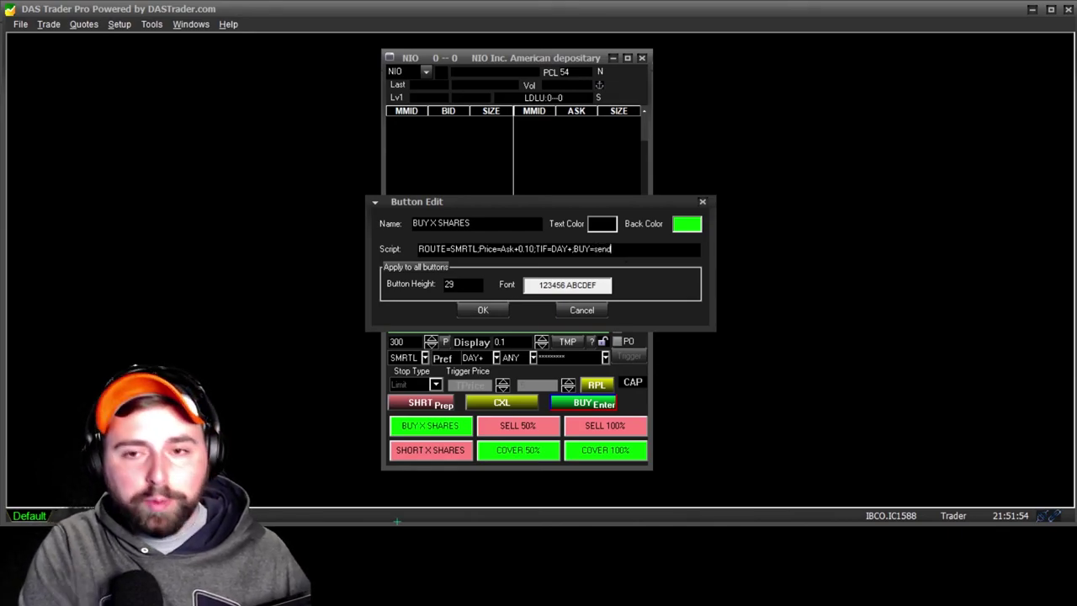
{"action": "left_click", "coordinate": [503, 310]}
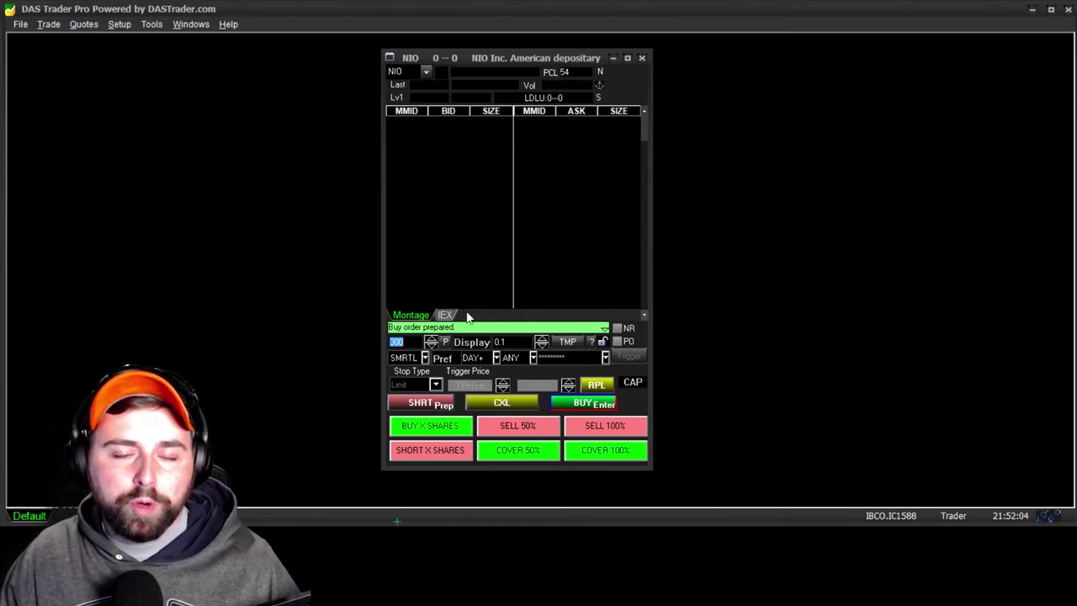
Step: Examine the SELL 50% button's script, including its price, Share=Pos*.5, DAY+ and SELL=Send parts, and close the editor without changes
{"action": "right_click", "coordinate": [539, 431]}
{"action": "left_click", "coordinate": [560, 469]}
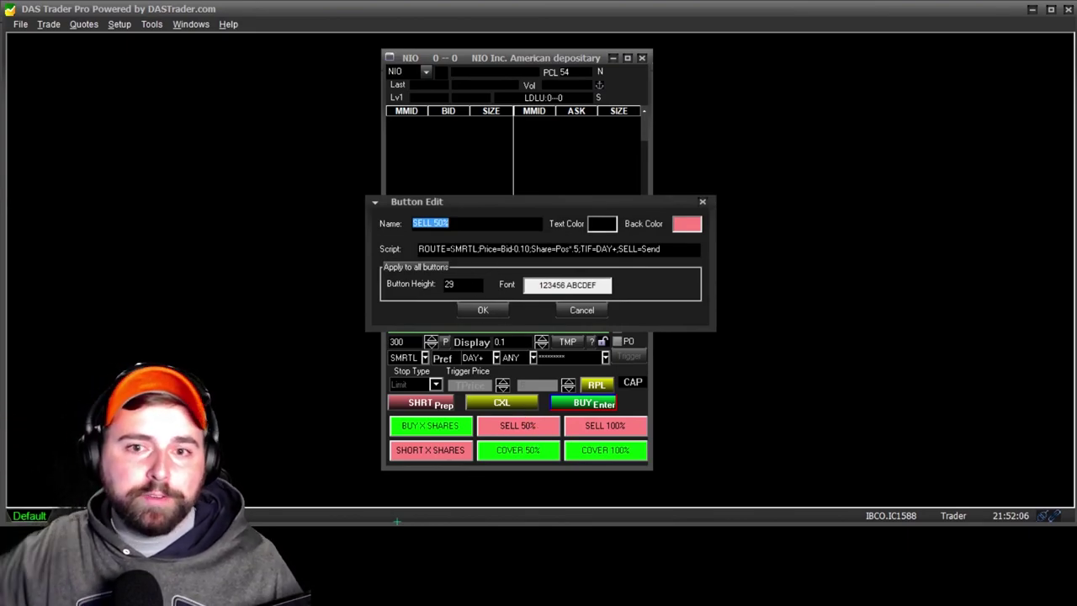
{"action": "left_click_drag", "start_coordinate": [451, 248], "coordinate": [502, 249]}
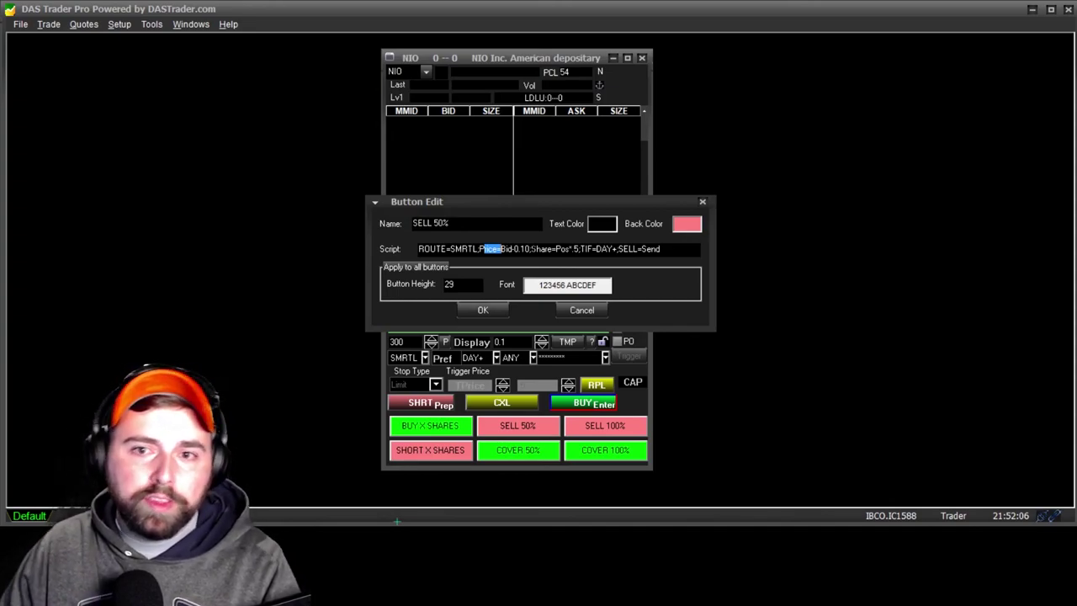
{"action": "left_click_drag", "start_coordinate": [530, 248], "coordinate": [572, 248]}
{"action": "left_click", "coordinate": [557, 249]}
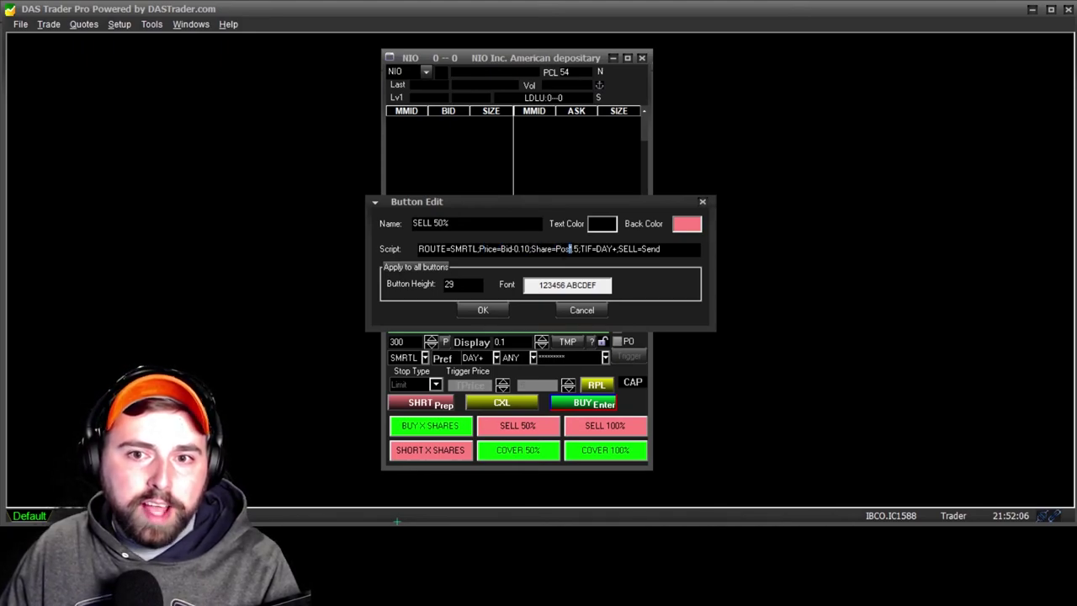
{"action": "double_click", "coordinate": [569, 248]}
{"action": "left_click", "coordinate": [570, 248]}
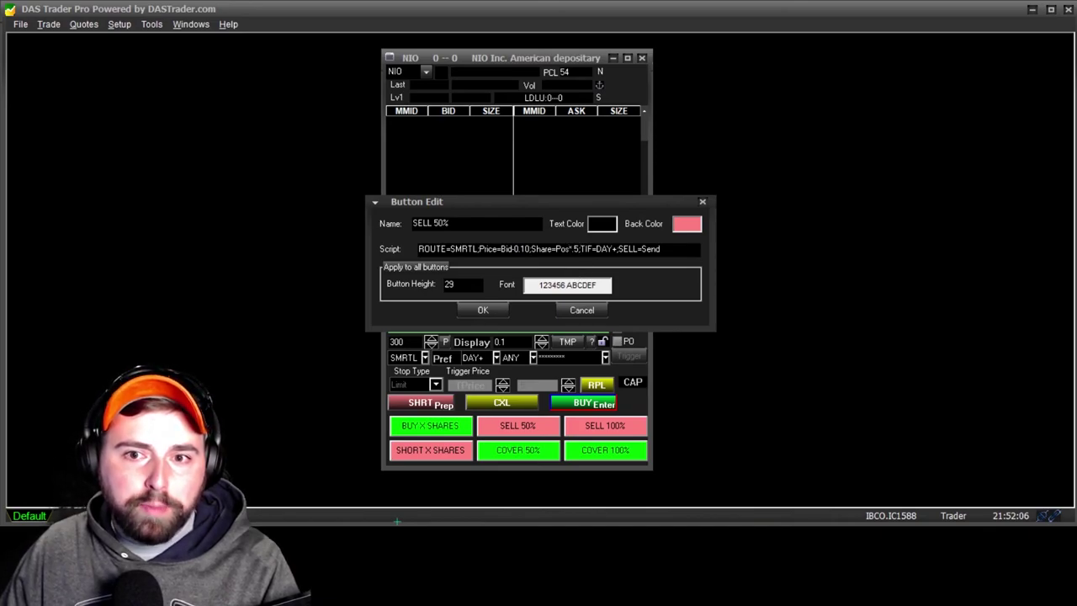
{"action": "left_click_drag", "start_coordinate": [618, 248], "coordinate": [597, 248]}
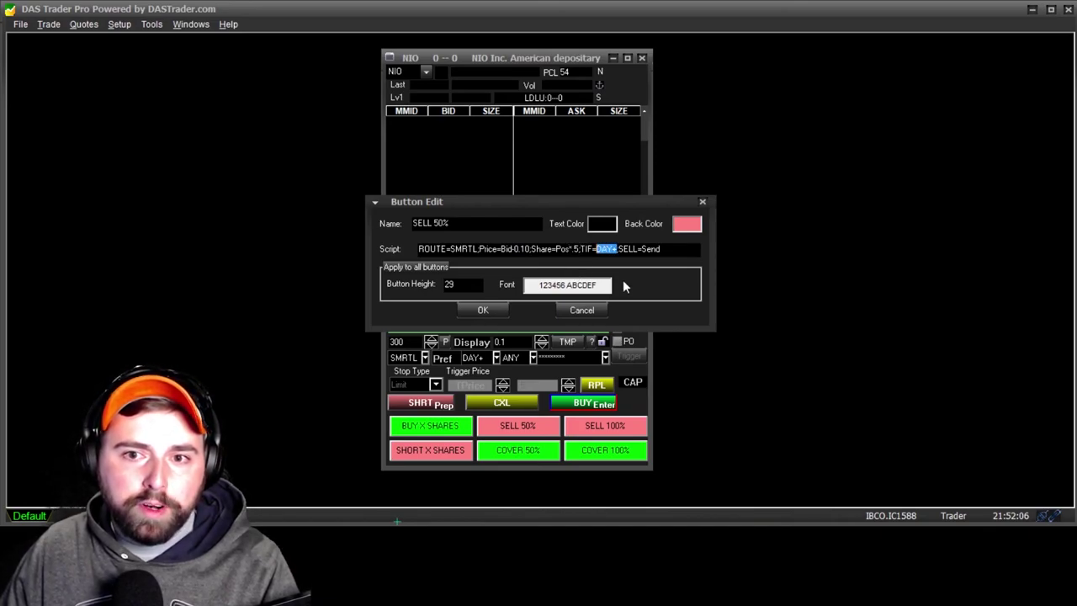
{"action": "key", "text": "End"}
{"action": "key", "text": "shift+Left"}
{"action": "key", "text": "shift+Left"}
{"action": "key", "text": "shift+Left"}
{"action": "key", "text": "shift+Left"}
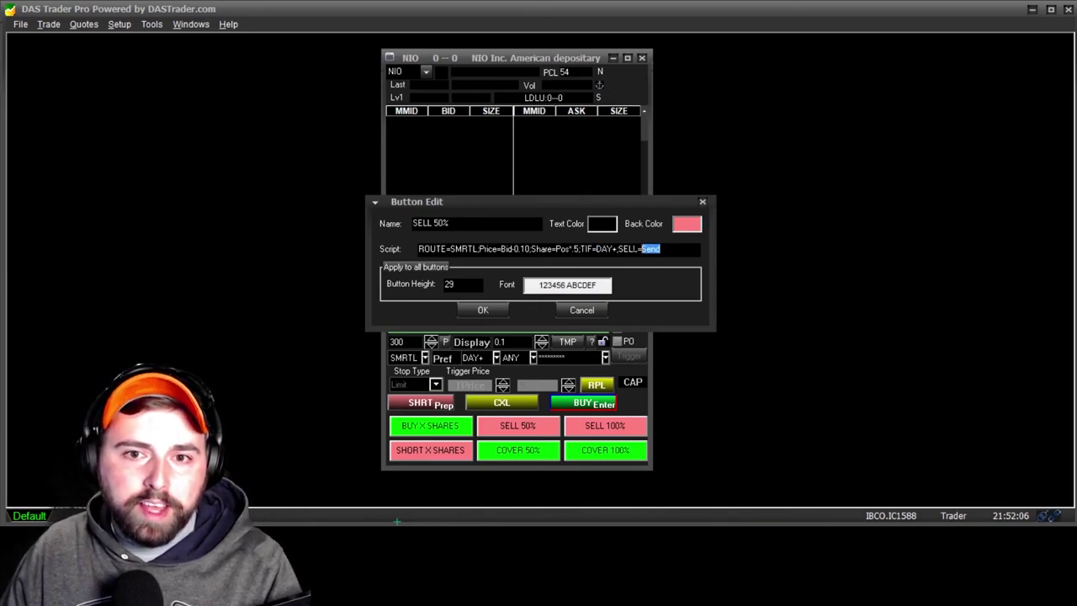
{"action": "left_click", "coordinate": [582, 310]}
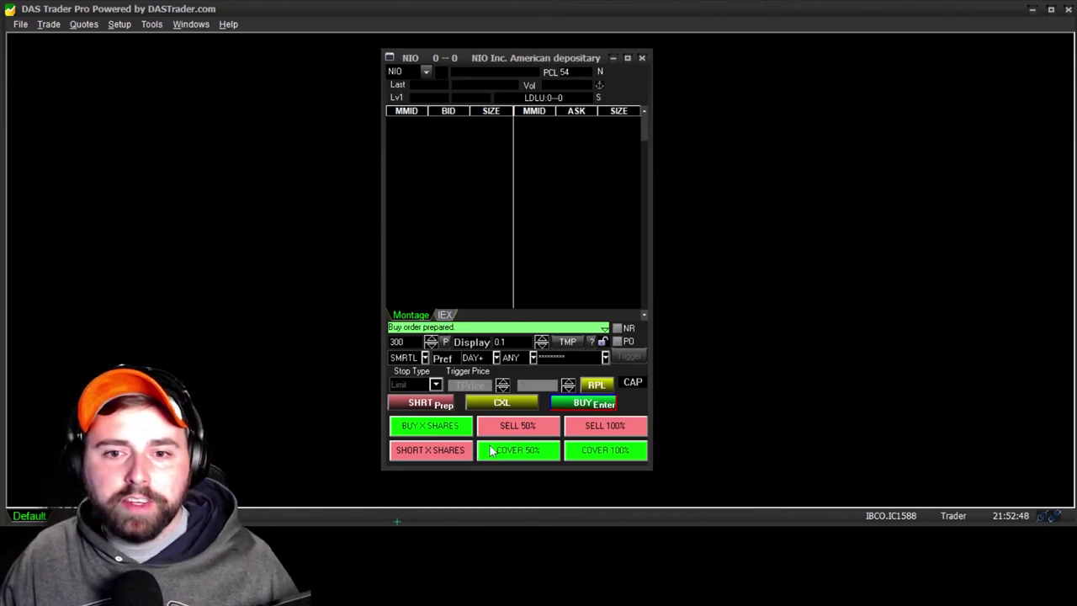
Step: Set the share quantity of the prepared order to 150
{"action": "double_click", "coordinate": [397, 342]}
{"action": "type", "text": "150"}
{"action": "key", "text": "Tab"}
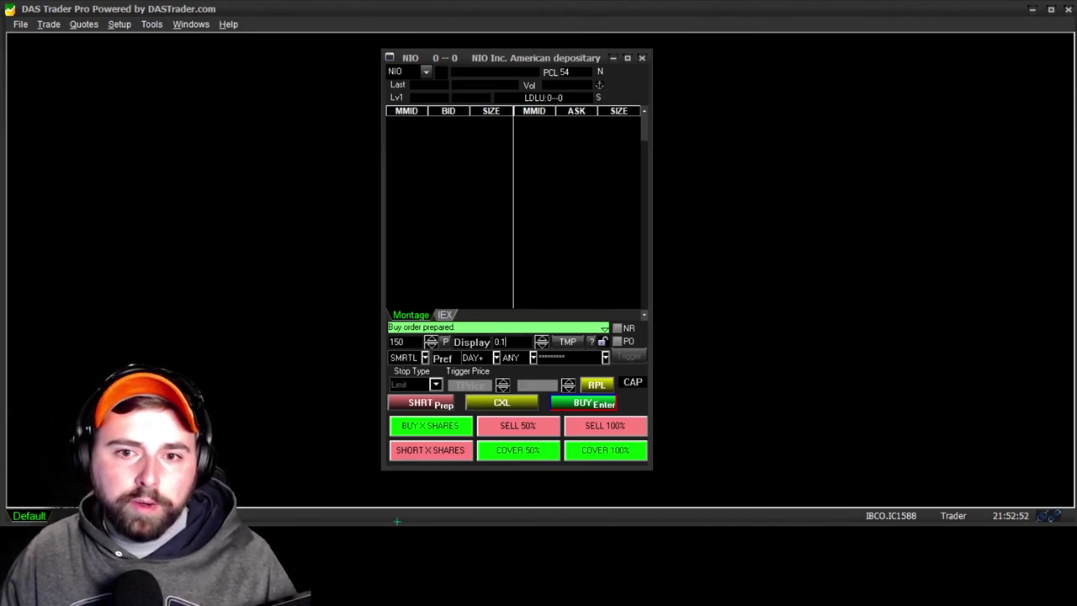
Step: Reset the Display value of the prepared buy order to 0
{"action": "key", "text": "BackSpace"}
{"action": "type", "text": "03"}
{"action": "key", "text": "BackSpace"}
{"action": "key", "text": "BackSpace"}
{"action": "key", "text": "BackSpace"}
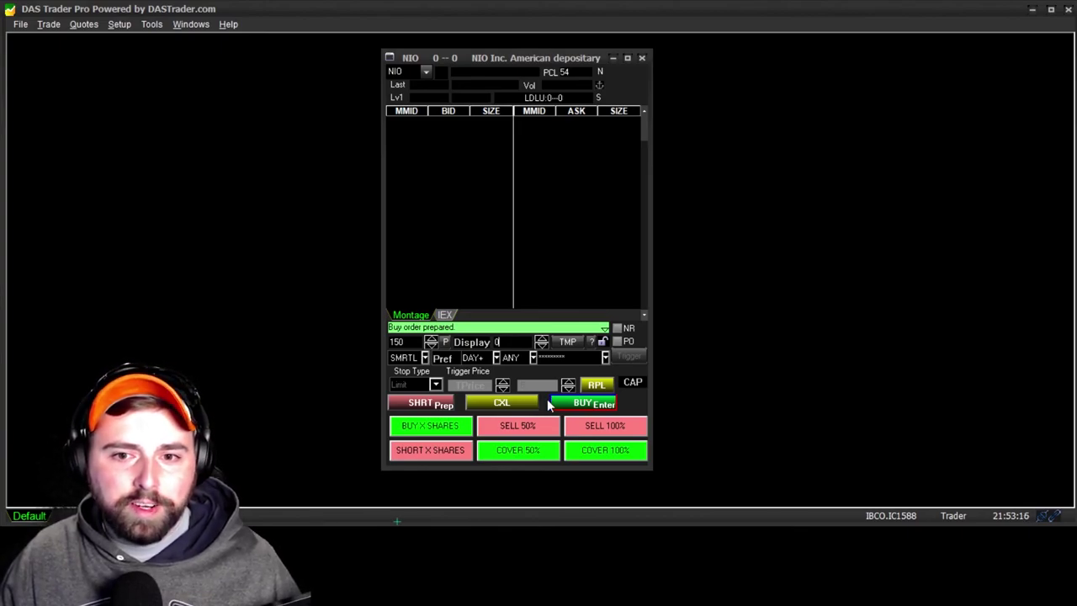
{"action": "right_click", "coordinate": [508, 432]}
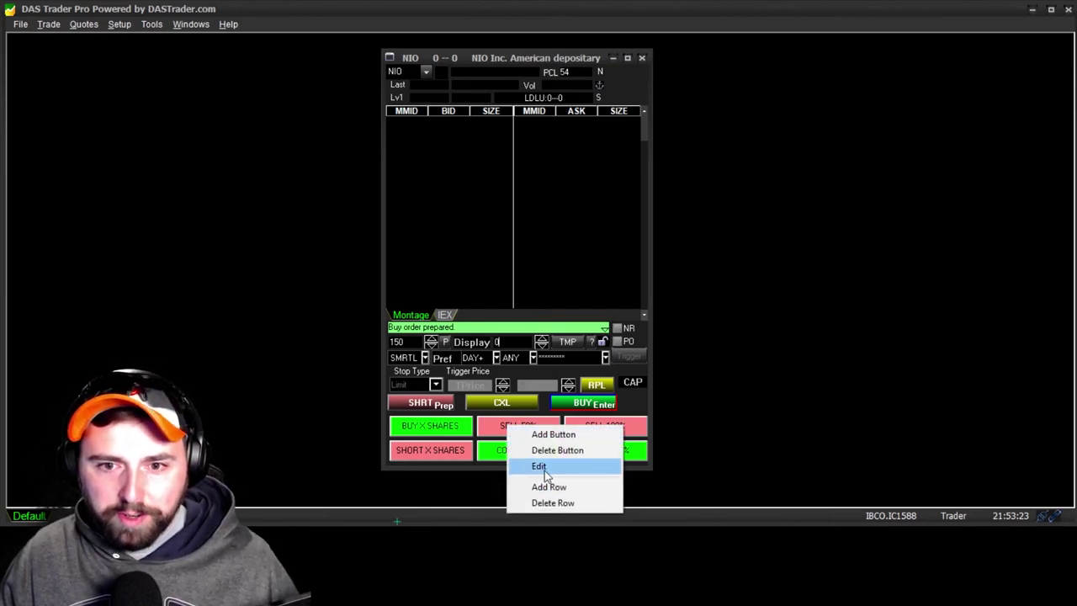
{"action": "left_click", "coordinate": [620, 413]}
{"action": "right_click", "coordinate": [506, 432]}
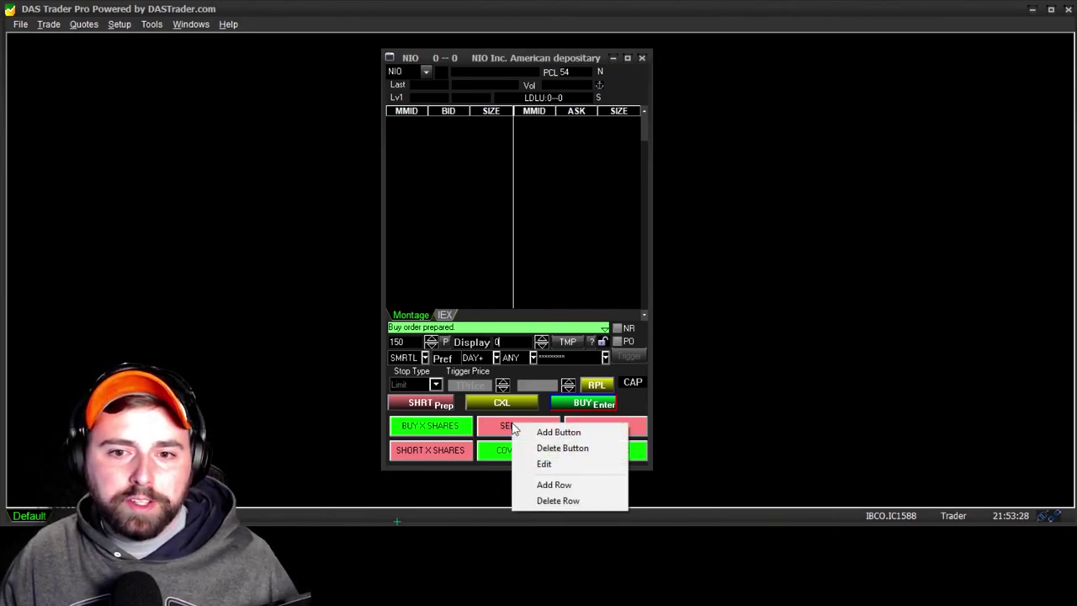
{"action": "left_click", "coordinate": [625, 403]}
Step: Add a hot button named dfg with the script dfg to the row containing SELL 50%
{"action": "right_click", "coordinate": [515, 431]}
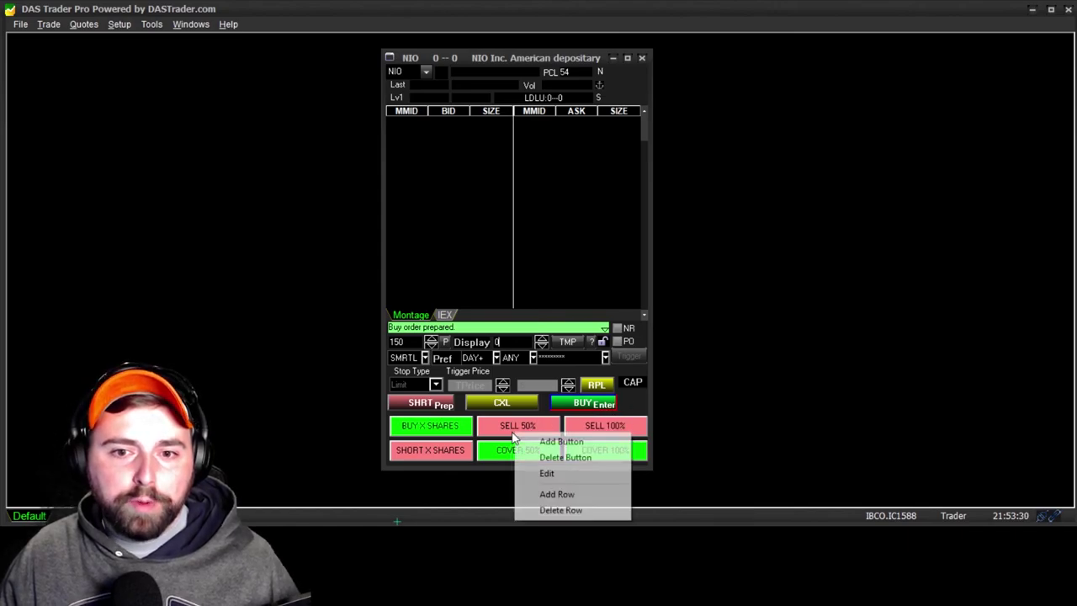
{"action": "left_click", "coordinate": [545, 439]}
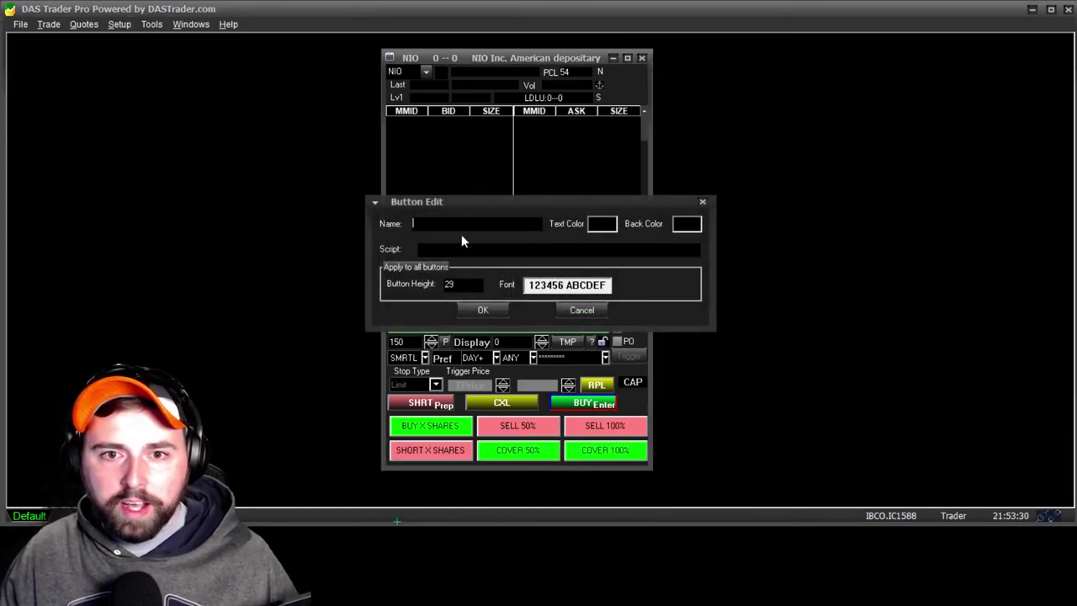
{"action": "type", "text": "dfg"}
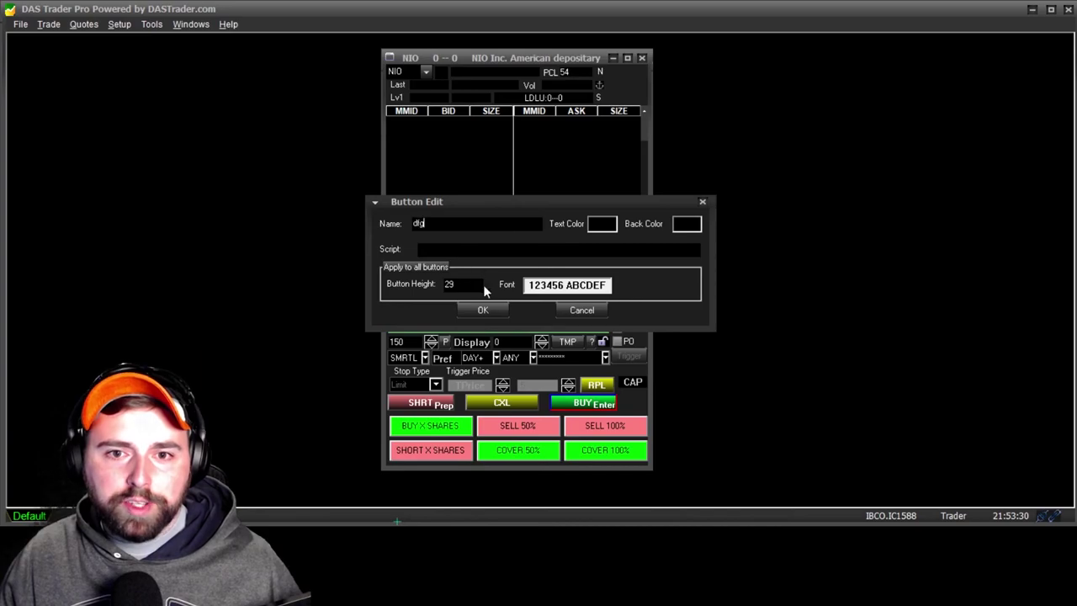
{"action": "key", "text": "Tab"}
{"action": "type", "text": "dfg"}
{"action": "left_click", "coordinate": [483, 310]}
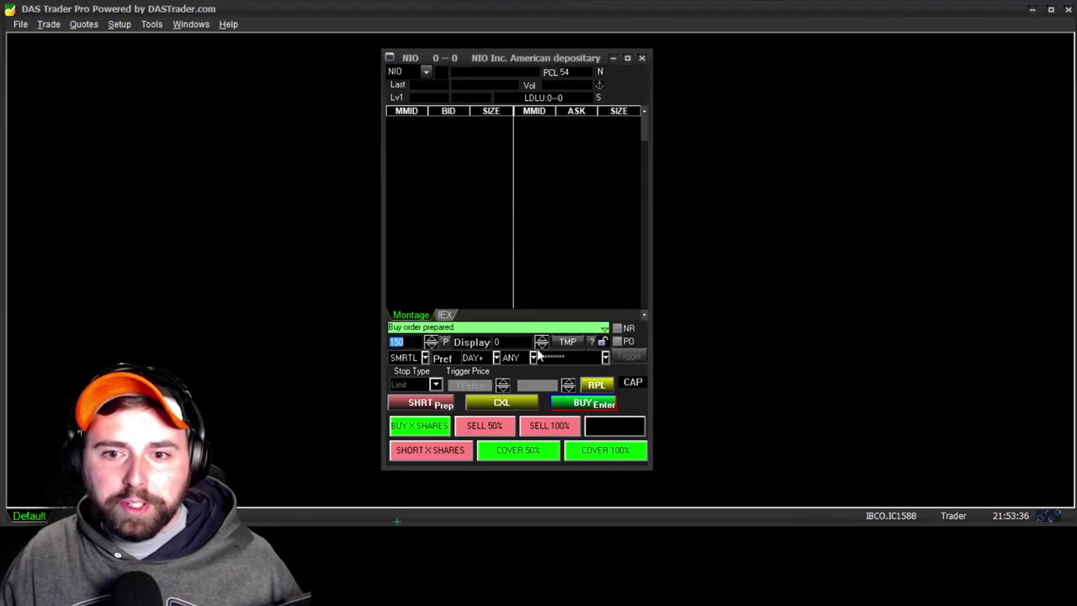
Step: Add a new row with one button below the existing hot button rows
{"action": "right_click", "coordinate": [614, 421]}
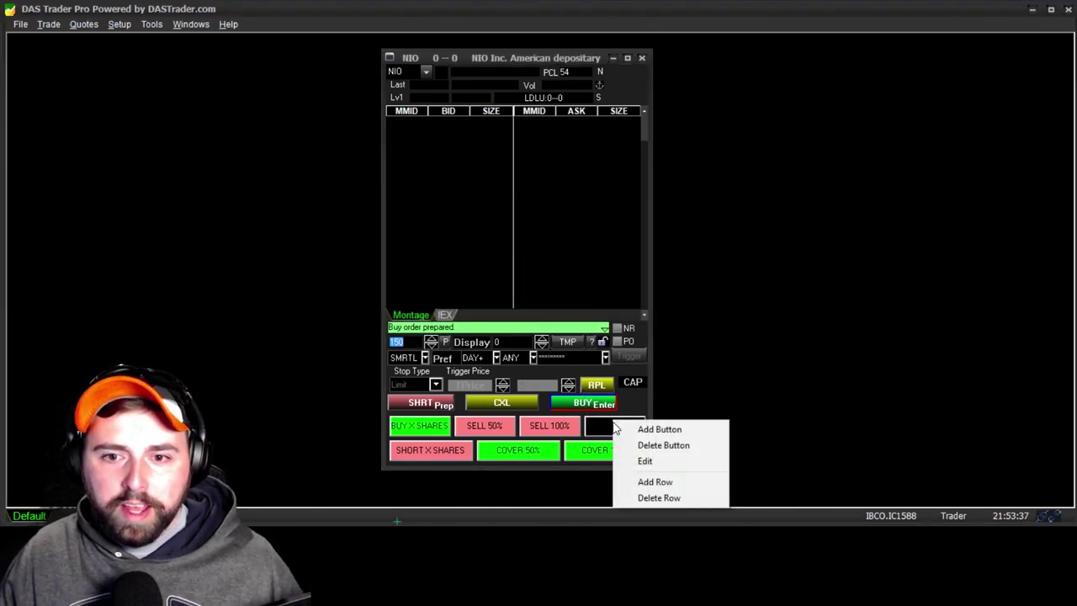
{"action": "left_click", "coordinate": [652, 481]}
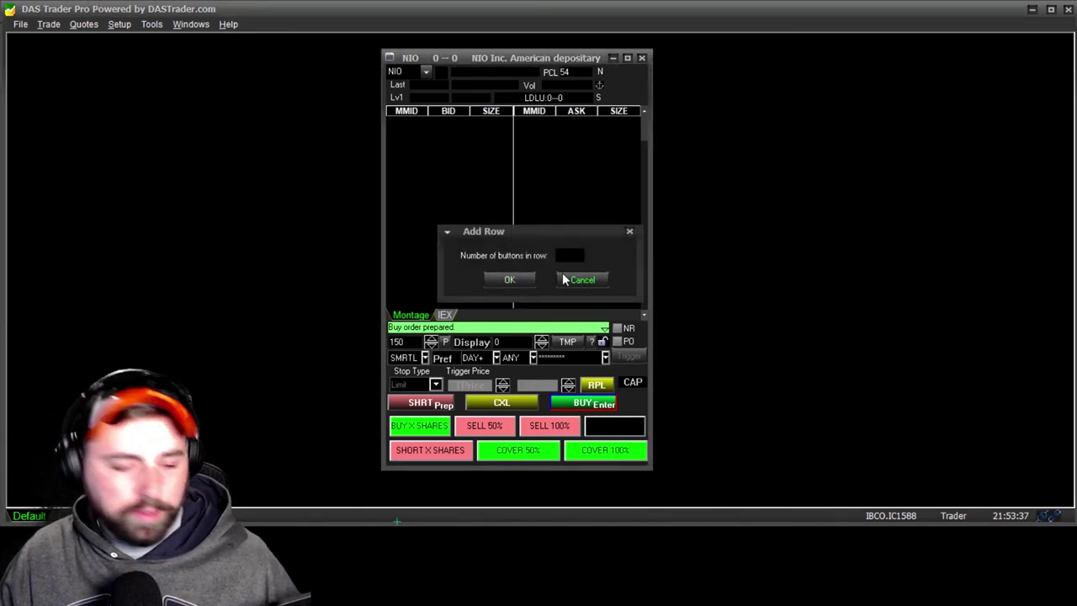
{"action": "left_click", "coordinate": [509, 279]}
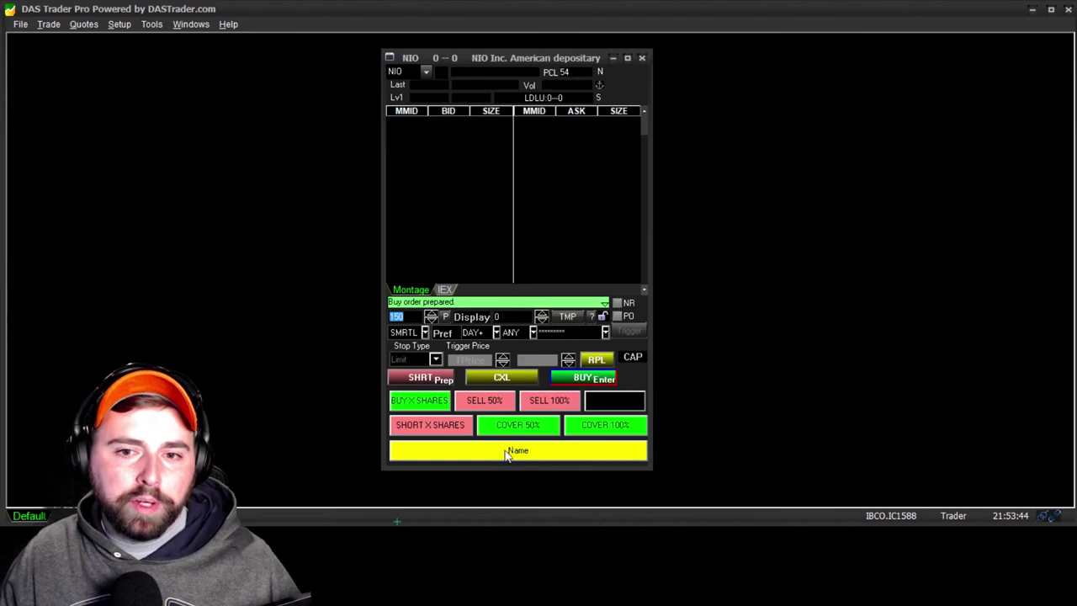
Step: Delete the two hot button rows above the yellow Name button, confirming each deletion
{"action": "right_click", "coordinate": [523, 423]}
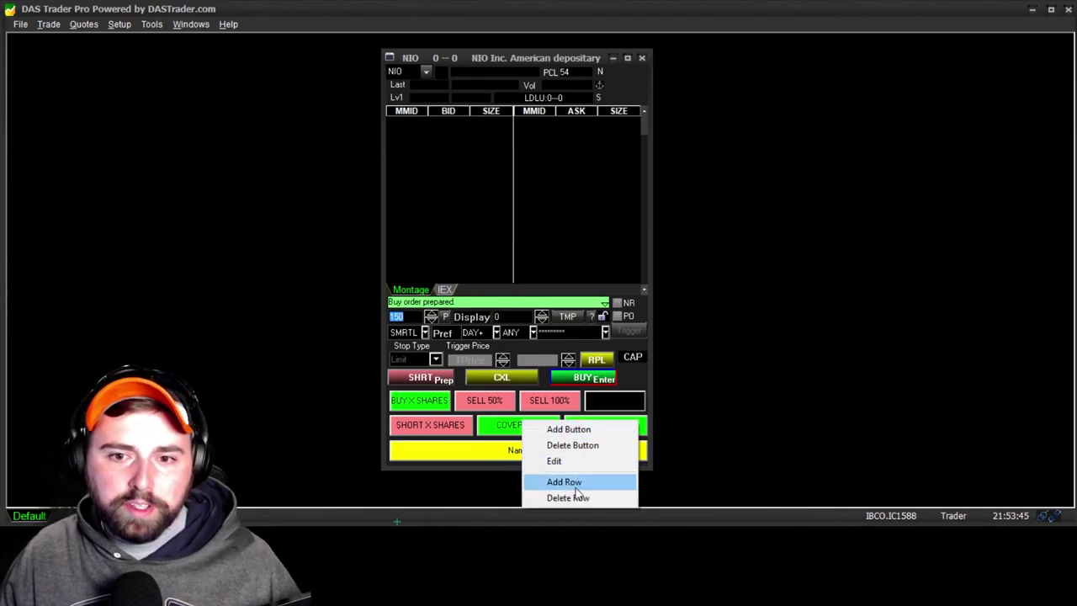
{"action": "left_click", "coordinate": [576, 498]}
{"action": "left_click", "coordinate": [514, 286]}
{"action": "right_click", "coordinate": [558, 425]}
{"action": "left_click", "coordinate": [588, 498]}
{"action": "left_click", "coordinate": [511, 286]}
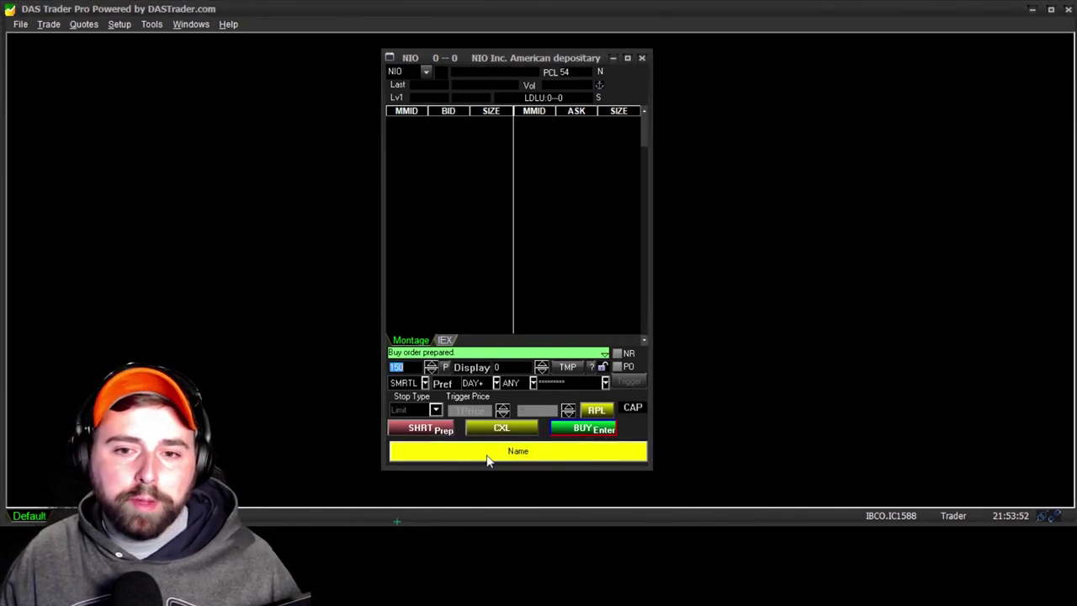
Step: Add a row of 15 buttons below the Name button
{"action": "right_click", "coordinate": [499, 456]}
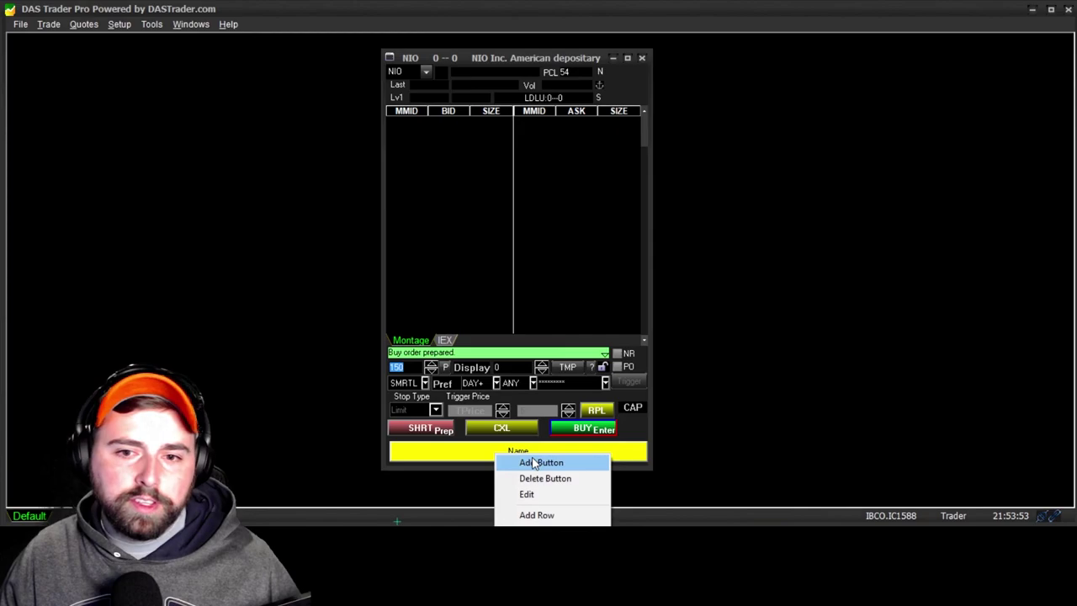
{"action": "left_click", "coordinate": [548, 513]}
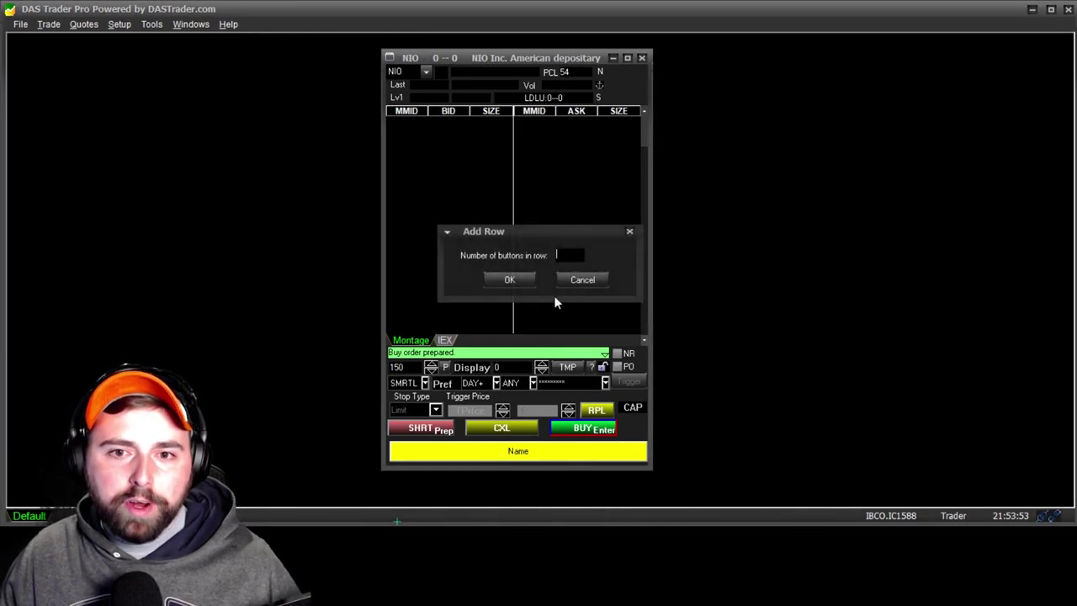
{"action": "type", "text": "15"}
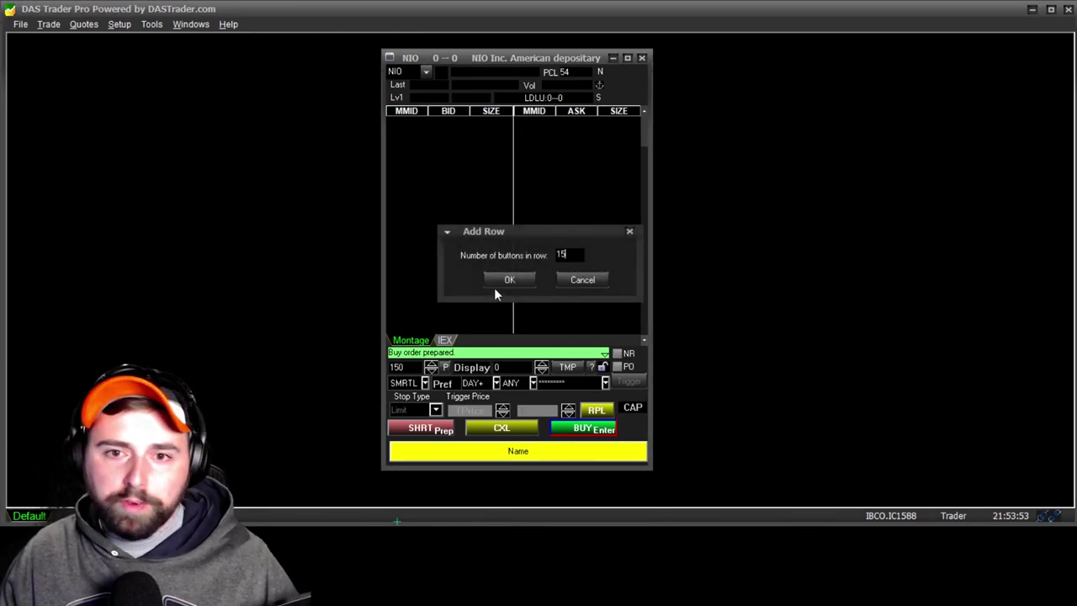
{"action": "left_click", "coordinate": [528, 280]}
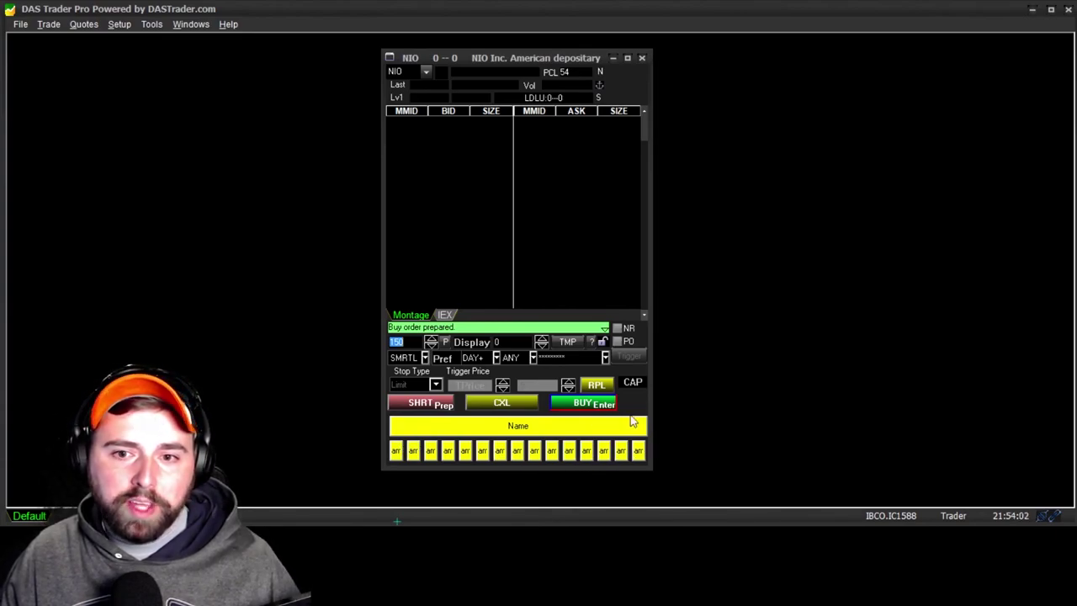
Step: Examine the Name button's settings, including the button height that applies to all buttons, and close the editor without changes
{"action": "right_click", "coordinate": [542, 436]}
{"action": "left_click", "coordinate": [581, 472]}
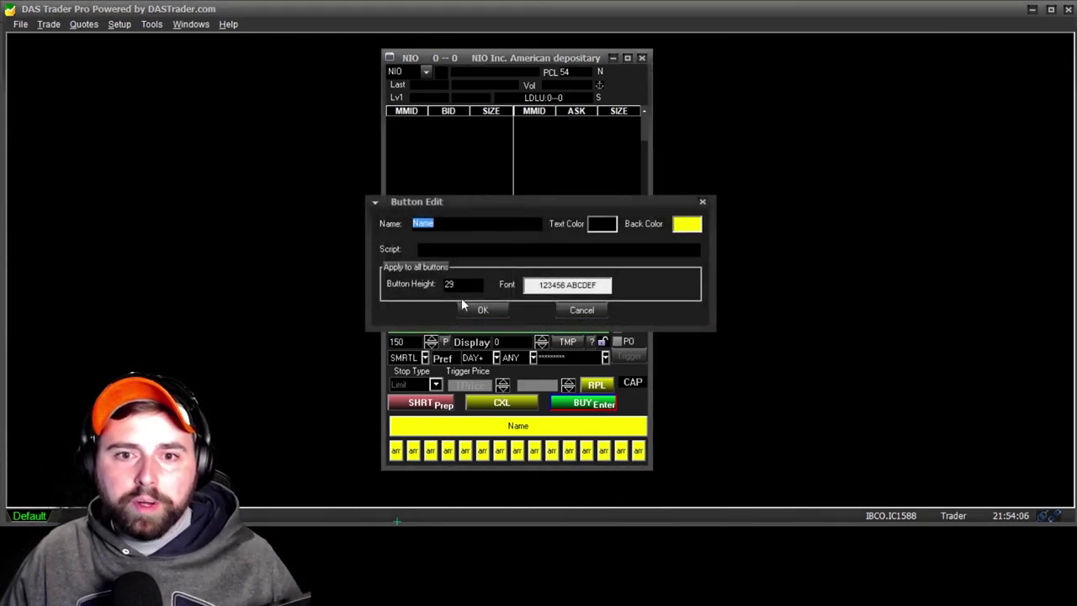
{"action": "key", "text": "Tab"}
{"action": "key", "text": "Tab"}
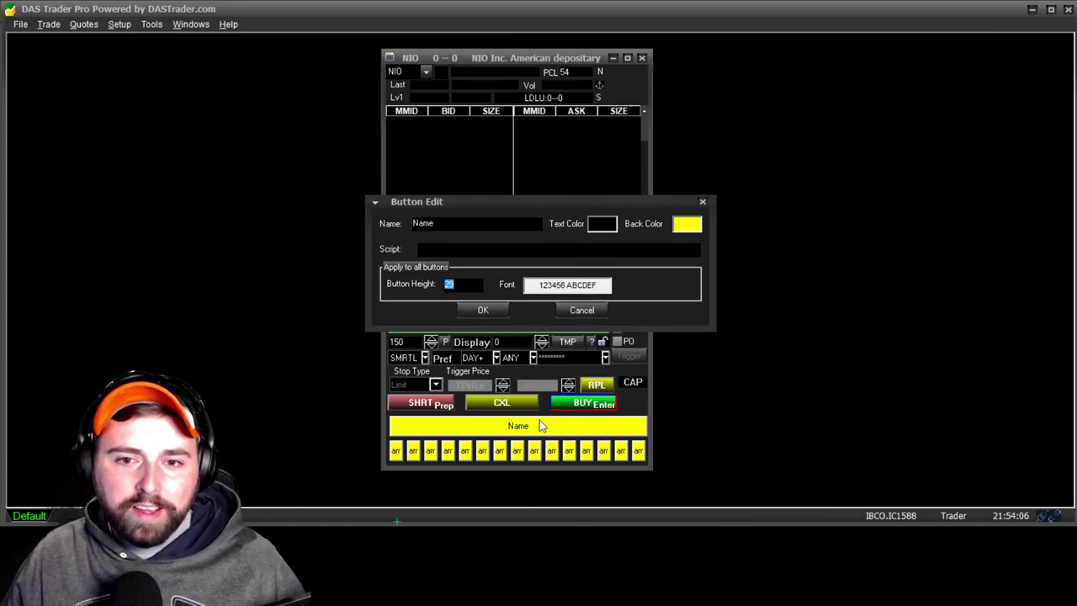
{"action": "left_click", "coordinate": [582, 310]}
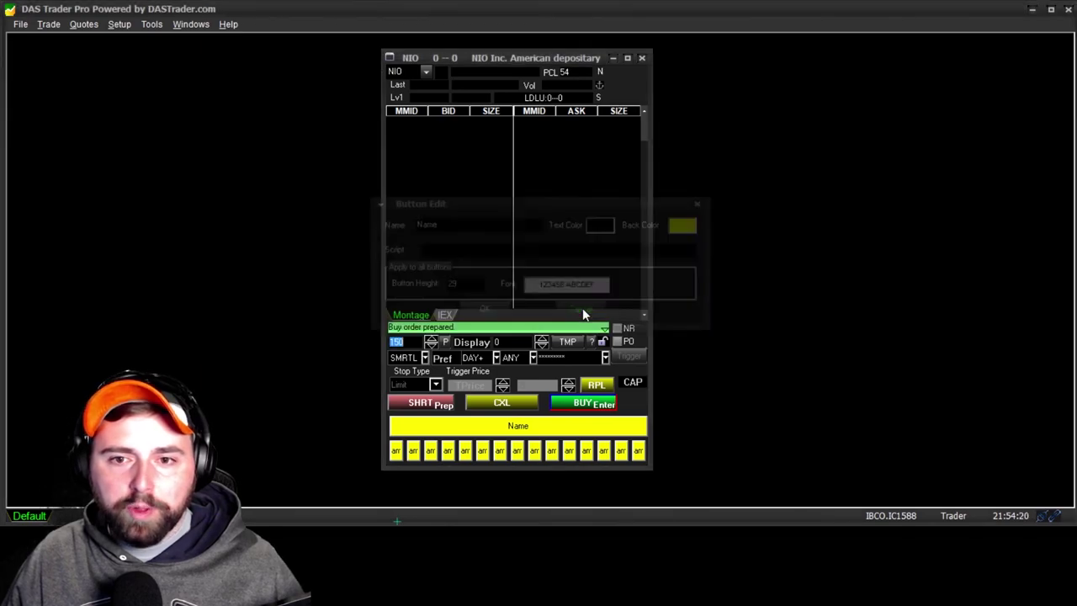